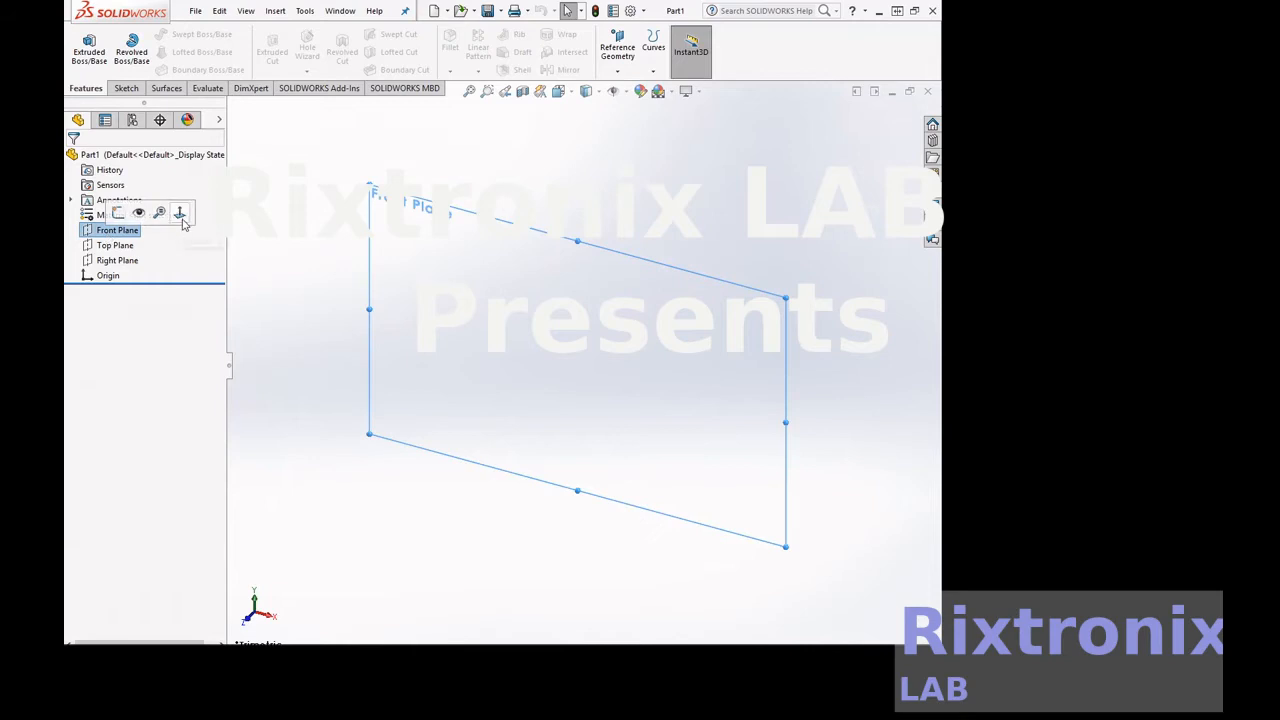
Start a sketch on the Front Plane and draw a vertical centerline through the origin, ending about 89 mm below it
left_click(117, 214)
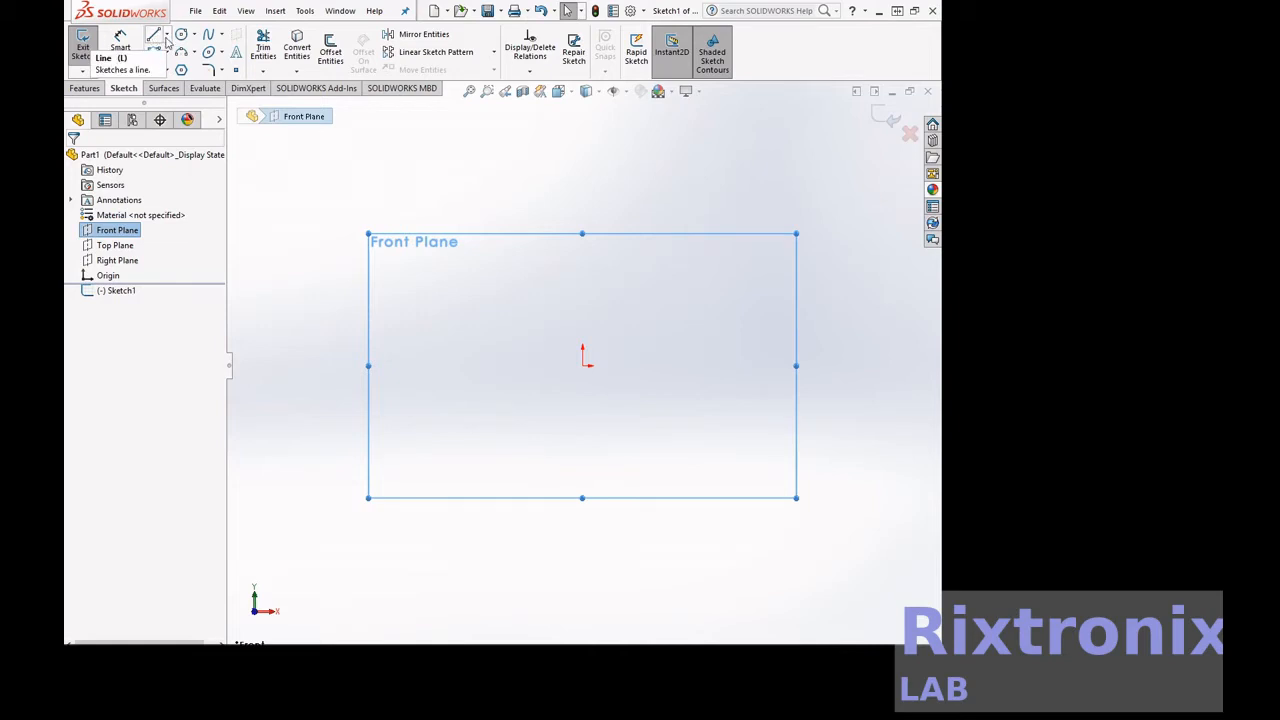
left_click(166, 35)
left_click(178, 68)
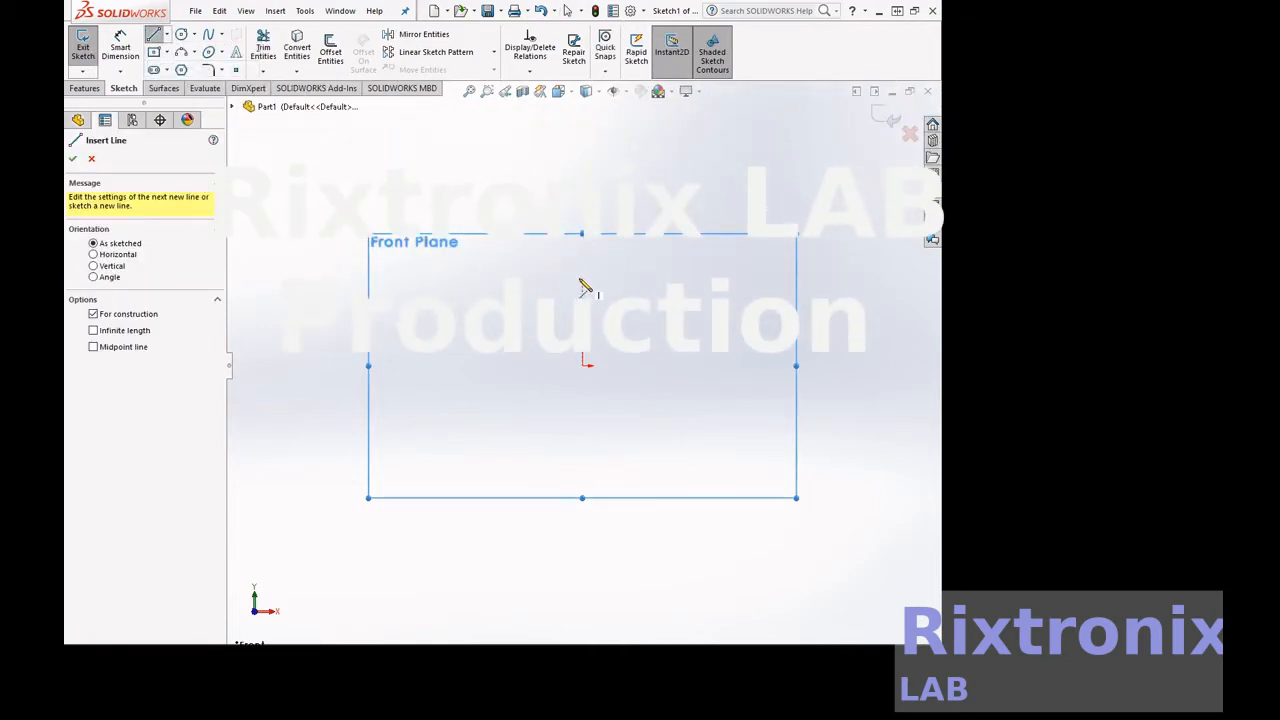
left_click(581, 280)
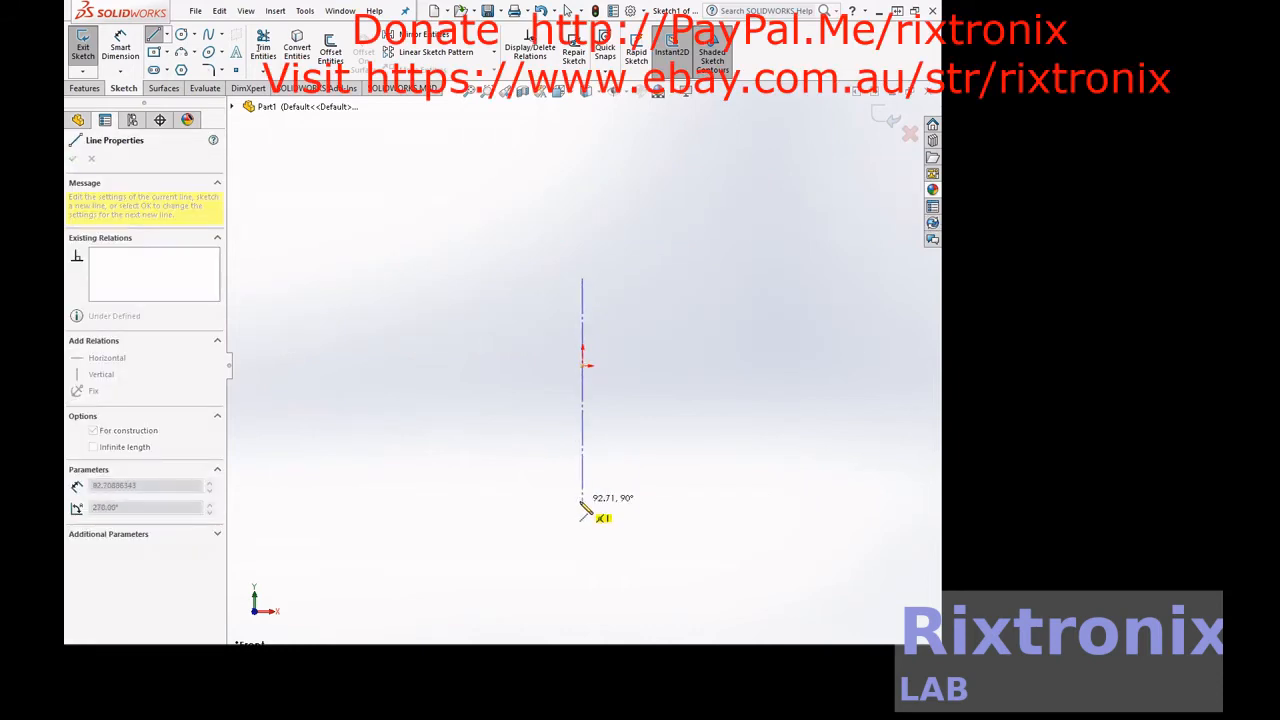
left_click(582, 580)
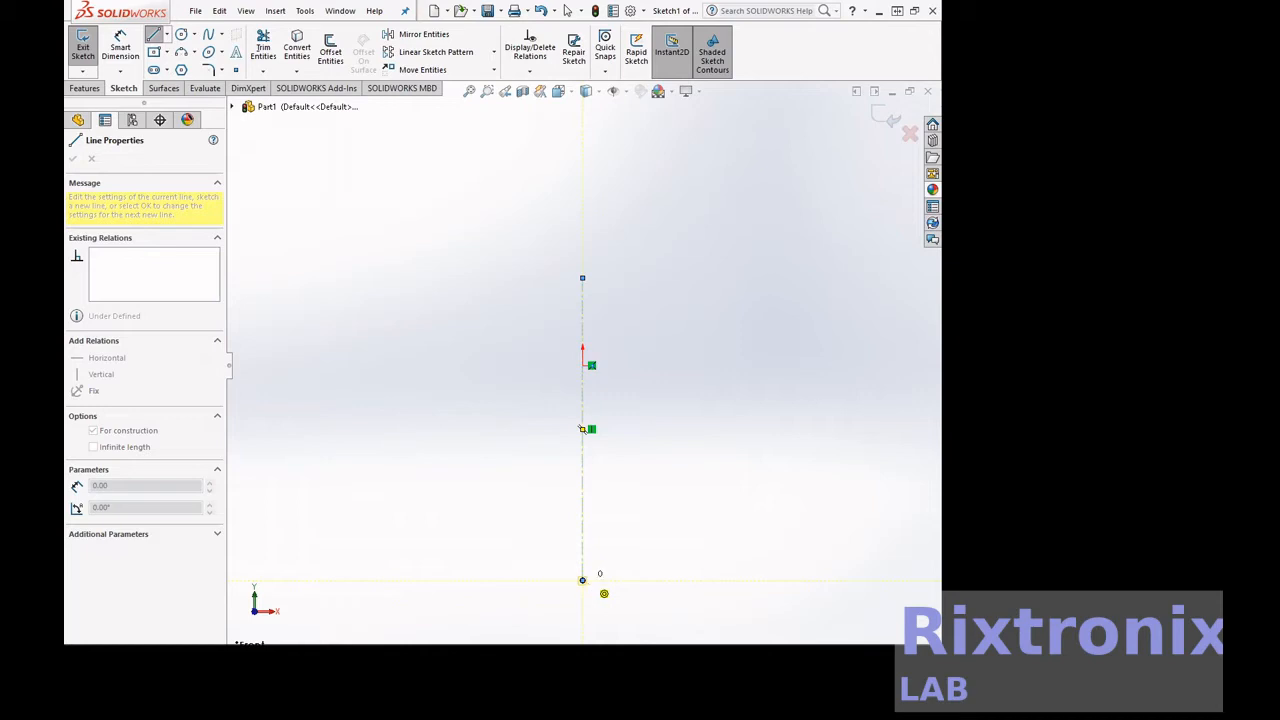
key("Escape")
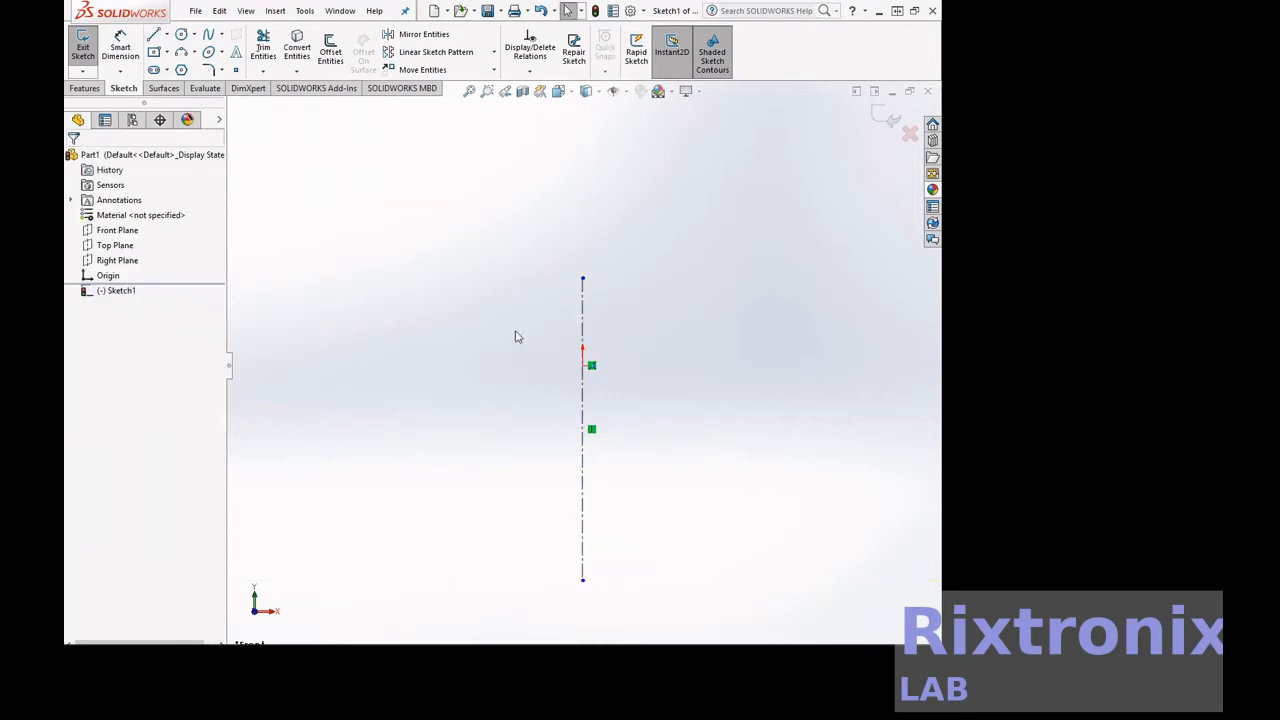
Sketch a four-point spline from the centerline's upper end, curving outward to about 82 mm from the axis, level with its lower end
left_click(220, 37)
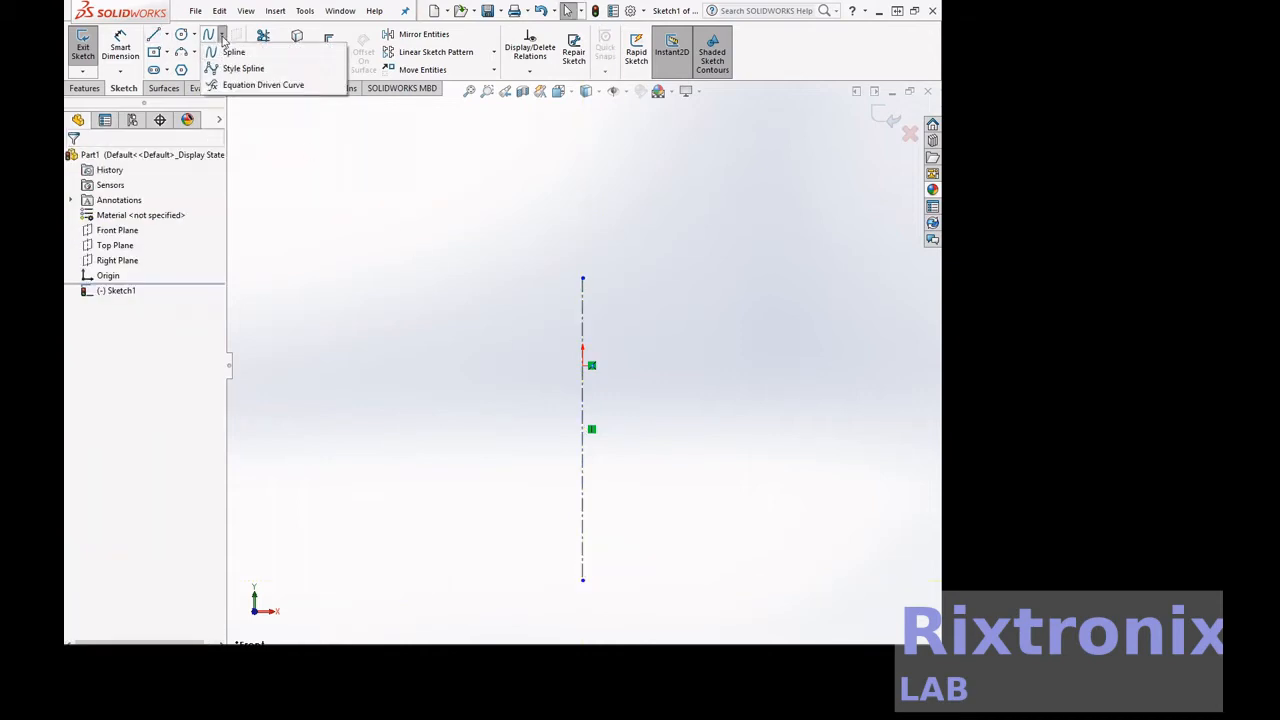
left_click(228, 49)
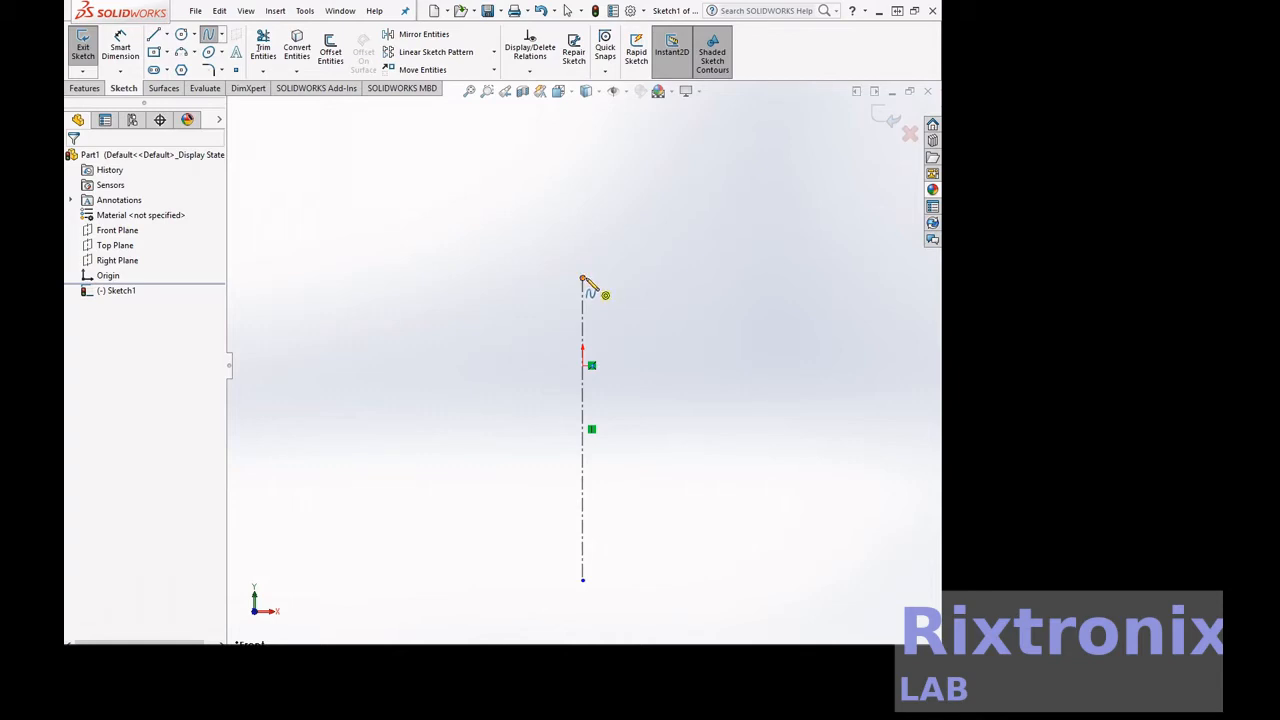
left_click(583, 278)
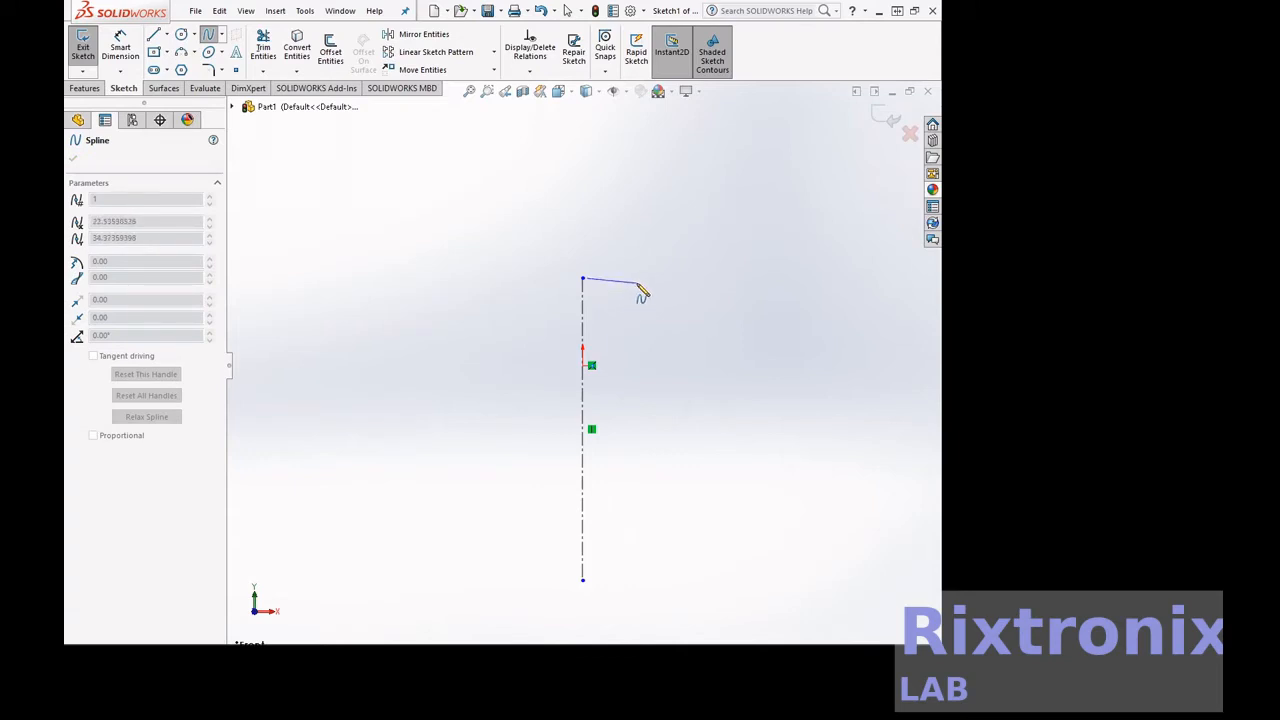
left_click(637, 284)
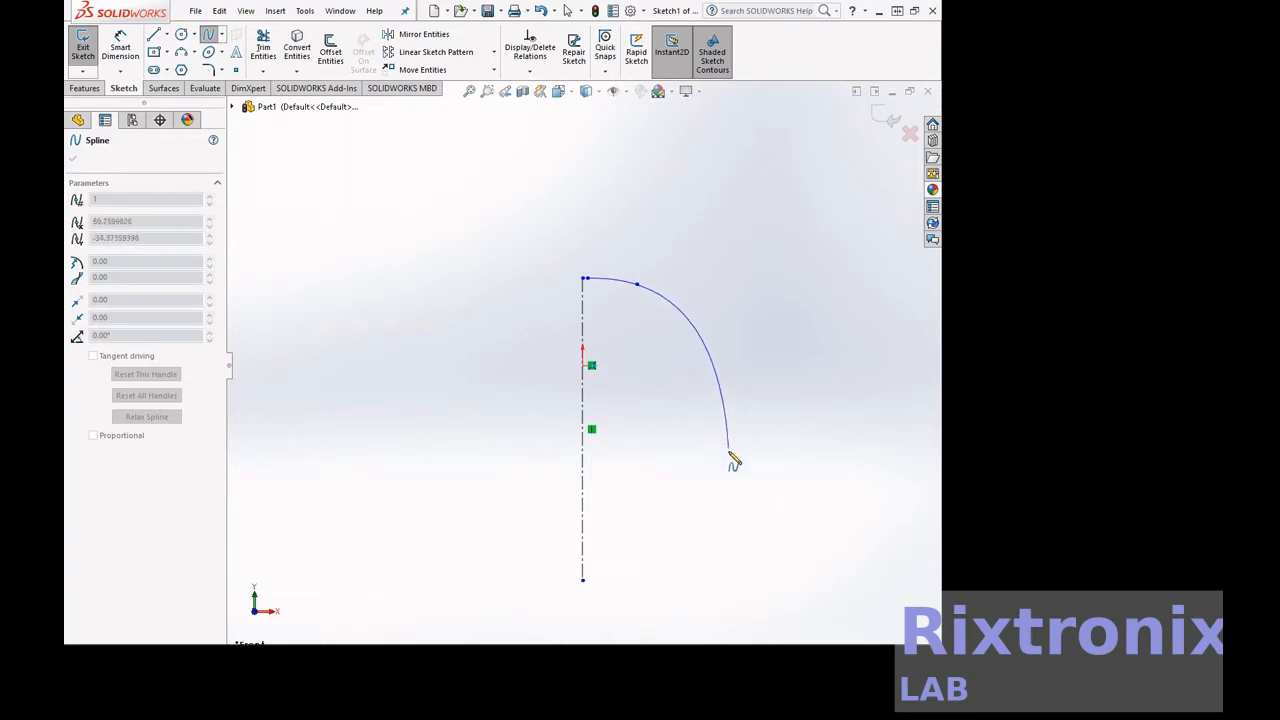
left_click(776, 547)
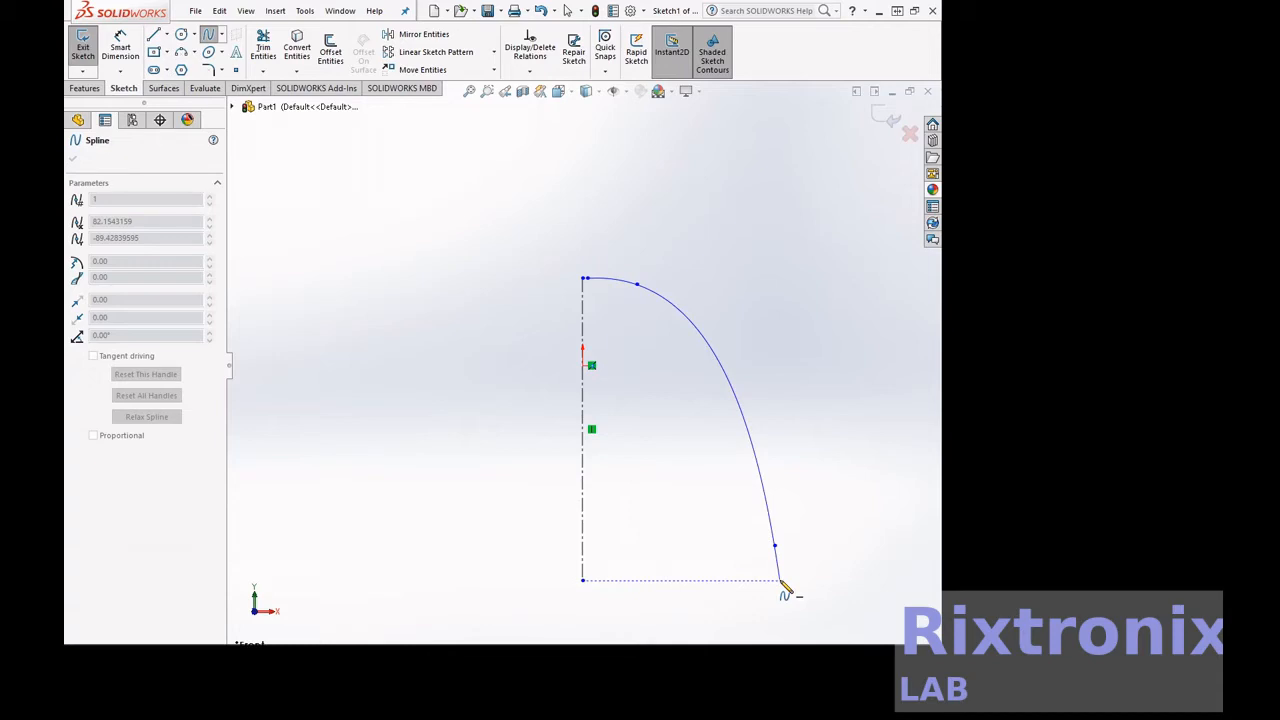
double_click(780, 581)
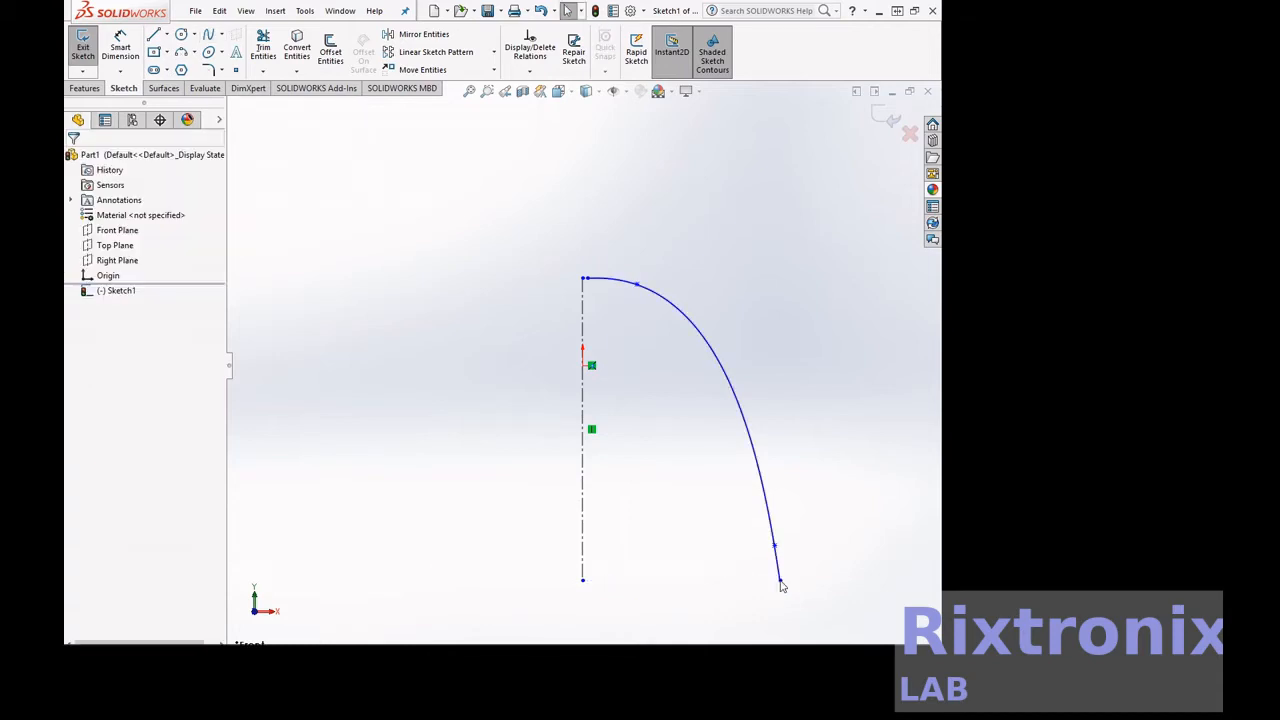
Measure the distance between the lower endpoints of the centerline and the spline
scroll(686, 509, "up", 2)
scroll(688, 510, "down", 4)
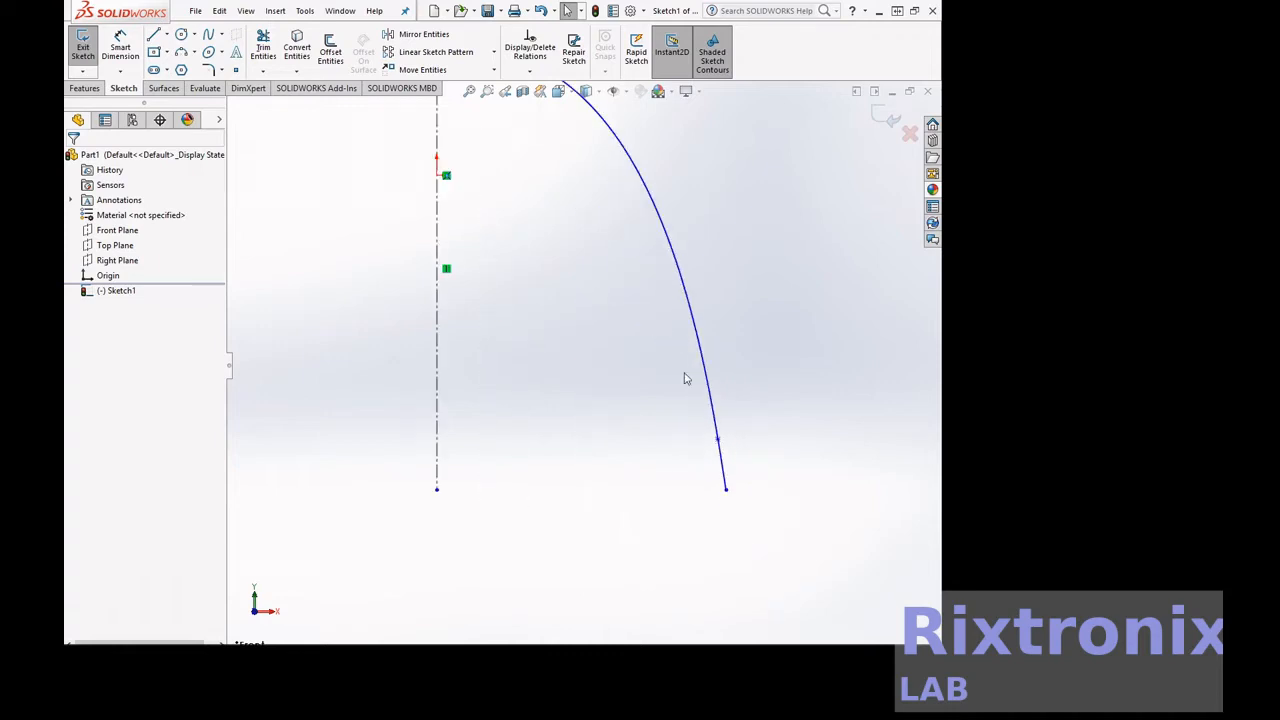
right_click(803, 211)
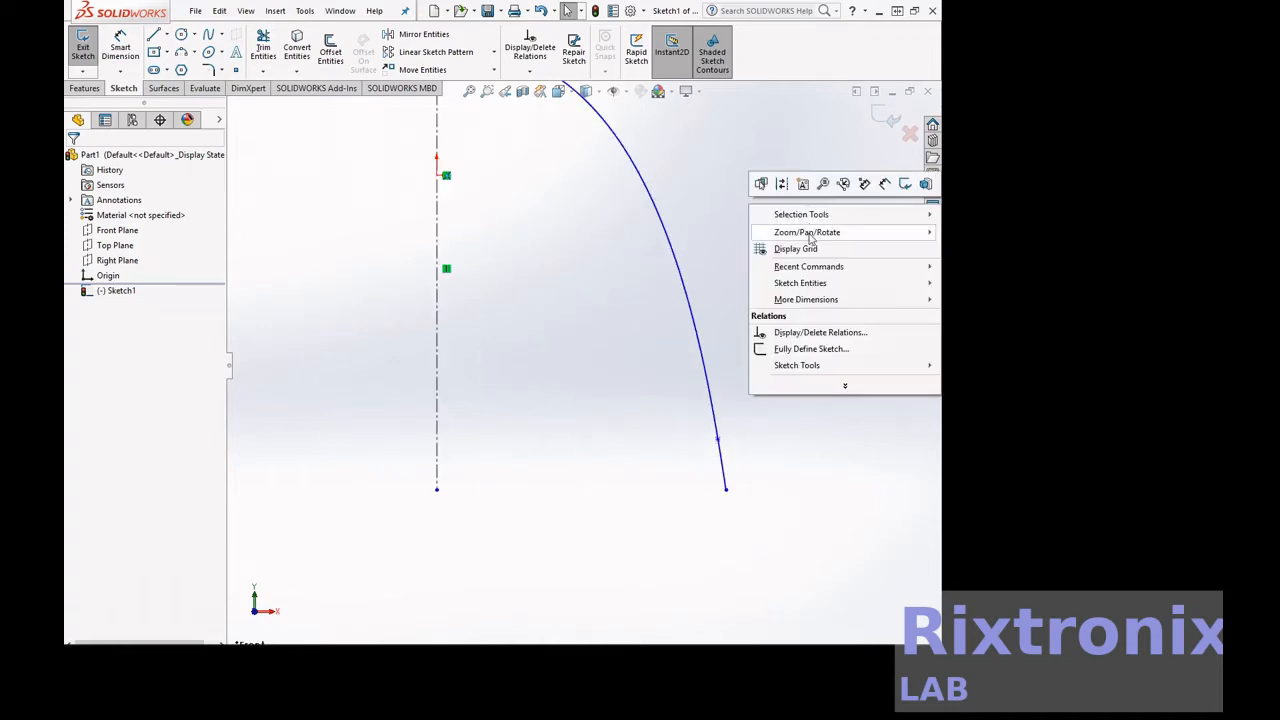
mouse_move(810, 232)
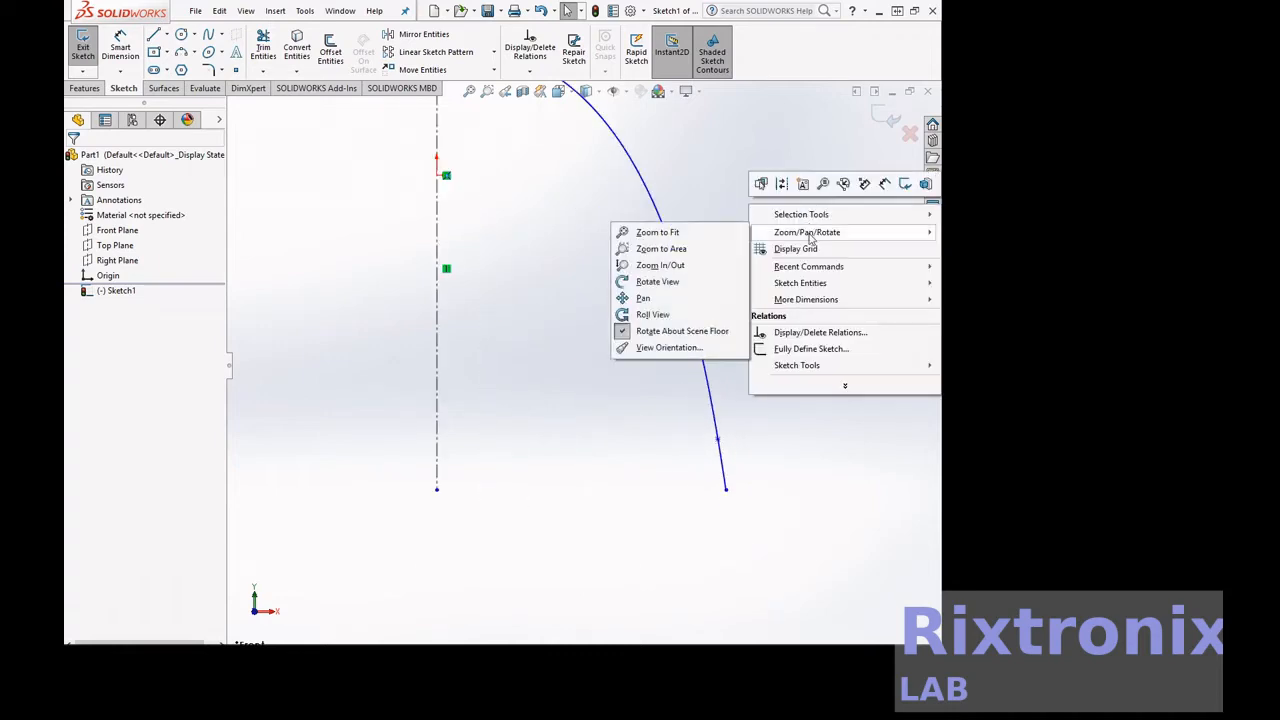
left_click(657, 281)
key("Escape")
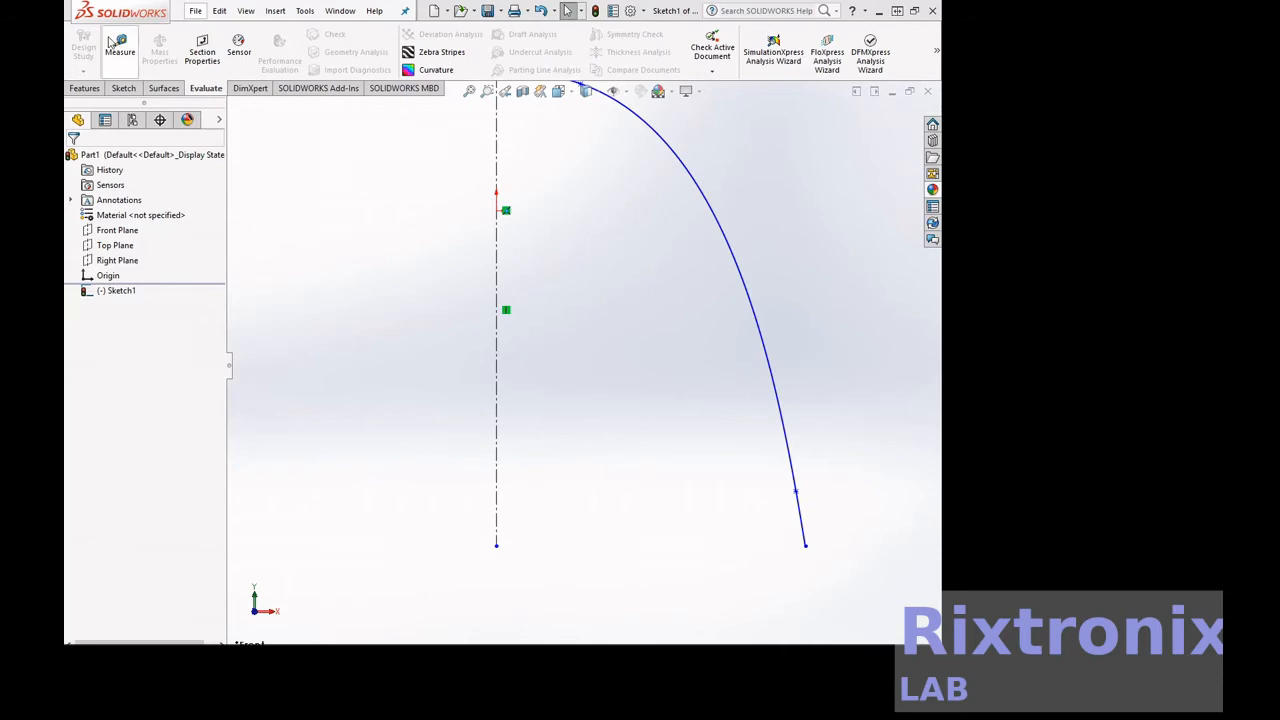
left_click(117, 45)
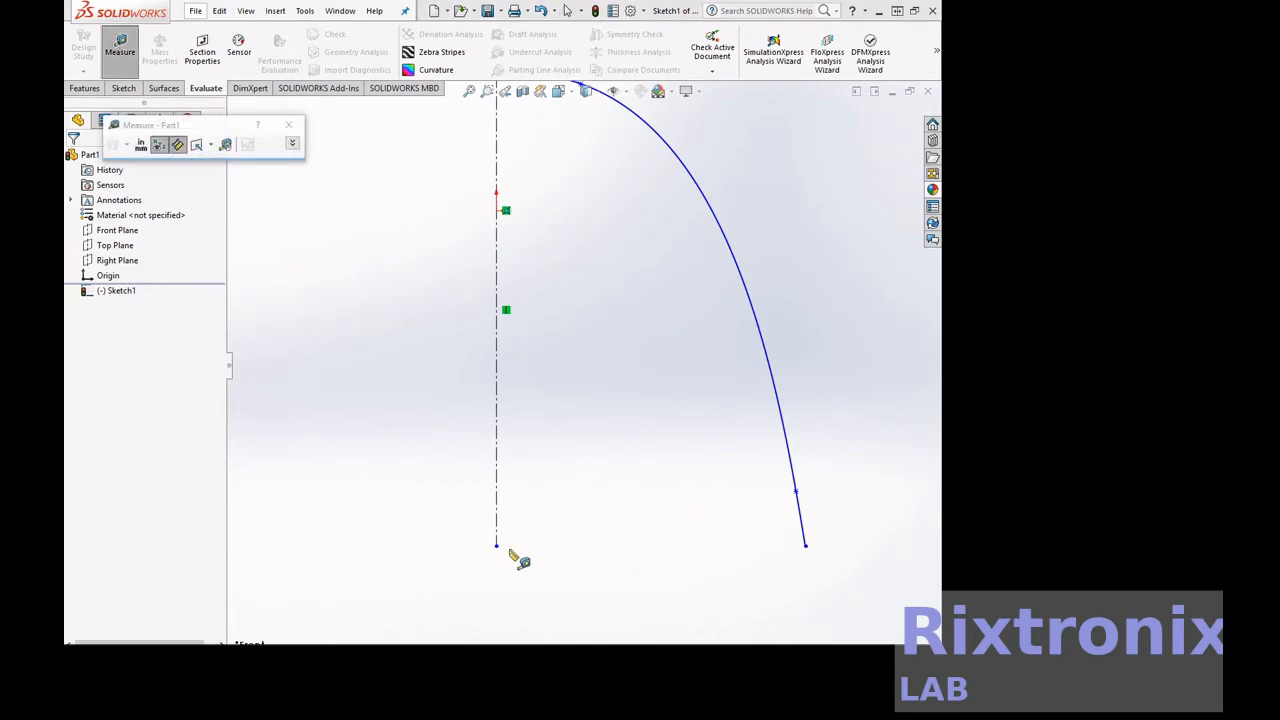
left_click(497, 545)
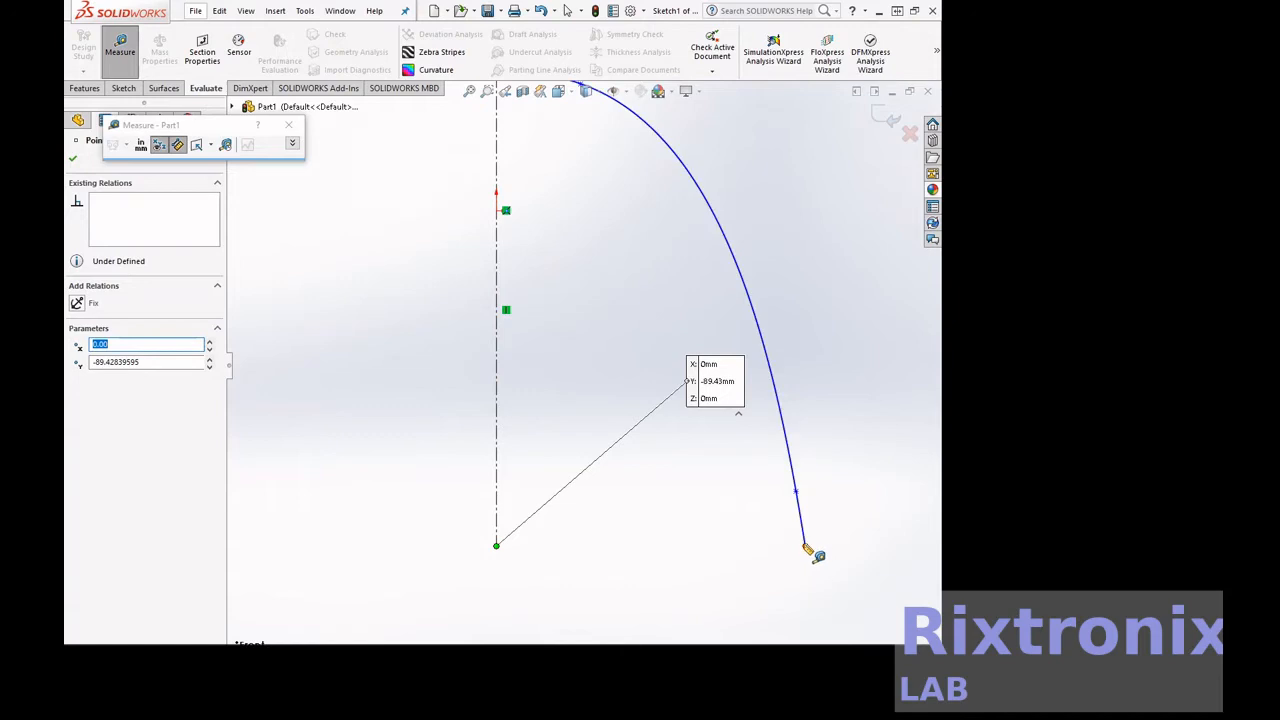
left_click(806, 546)
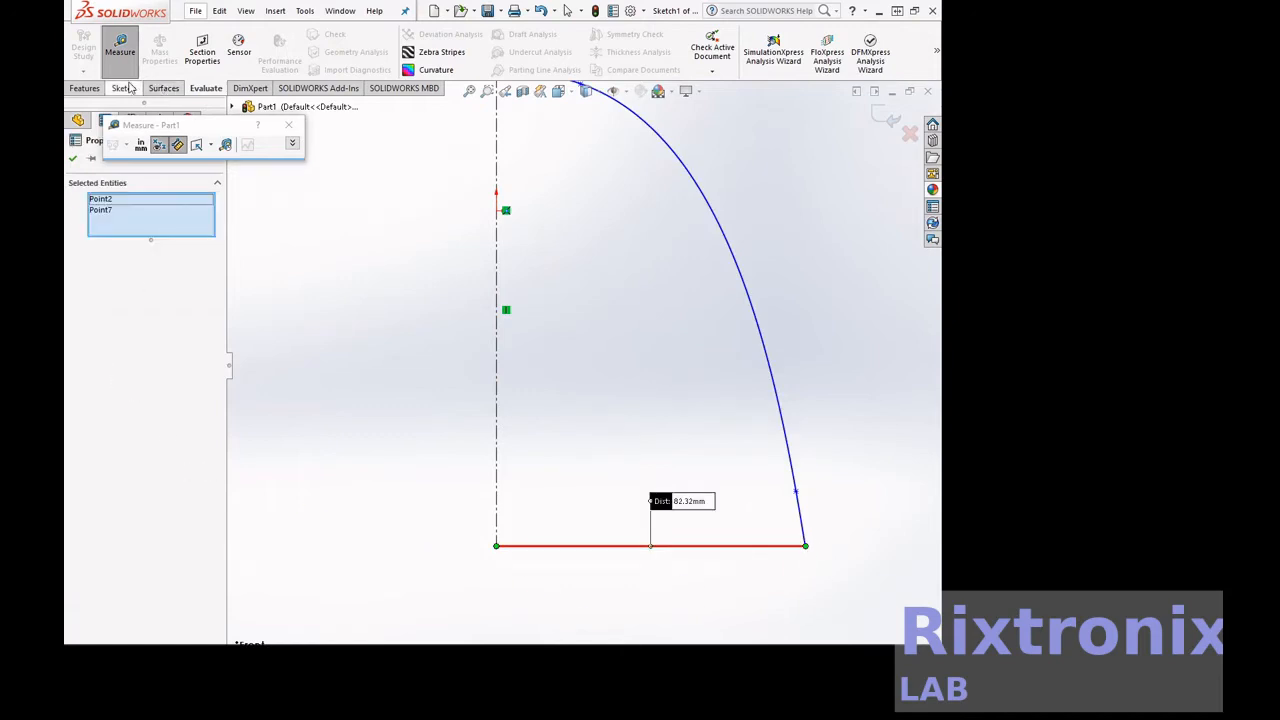
left_click(123, 88)
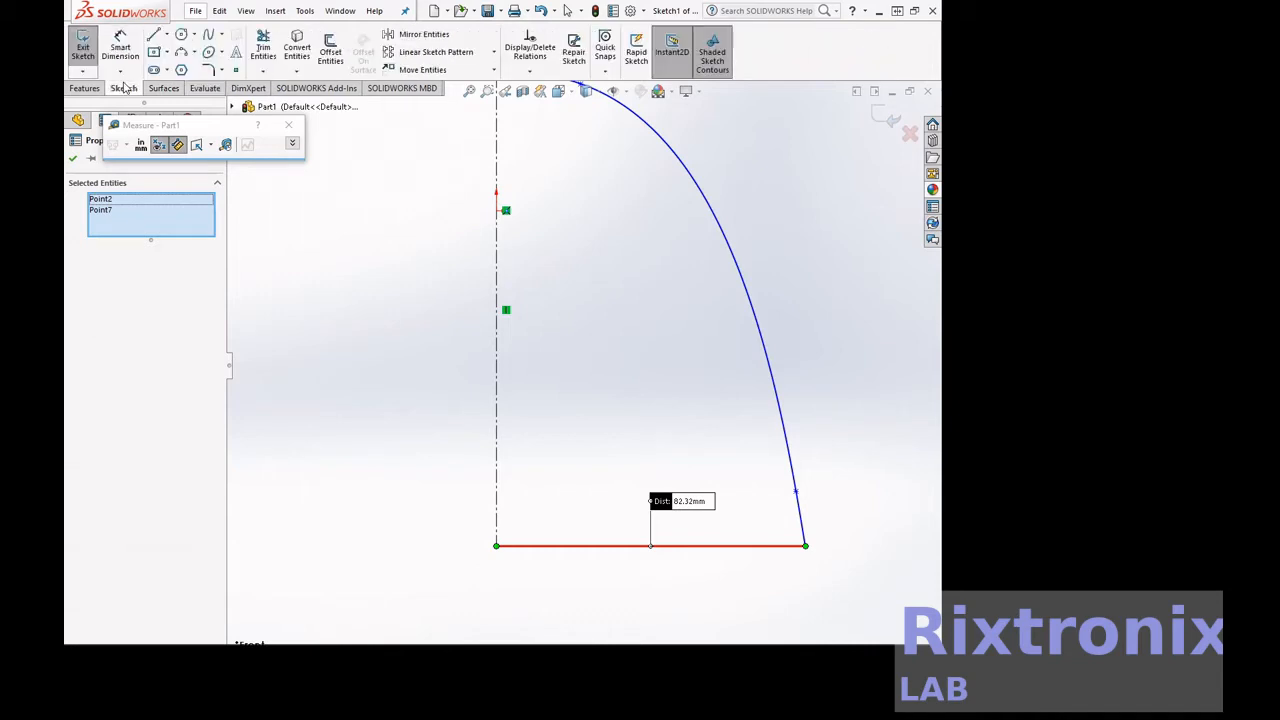
key("Escape")
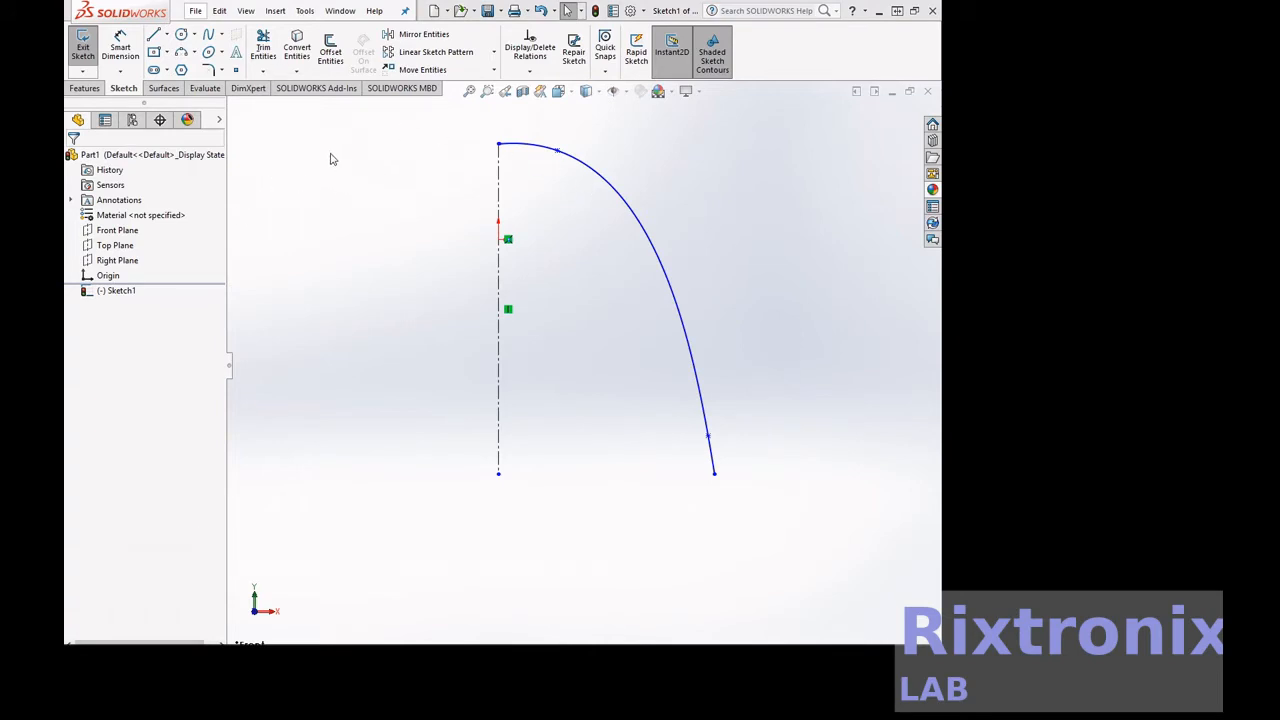
Mirror the spline about the vertical centerline, keeping the original, and exit the sketch
left_click(415, 34)
left_click(647, 237)
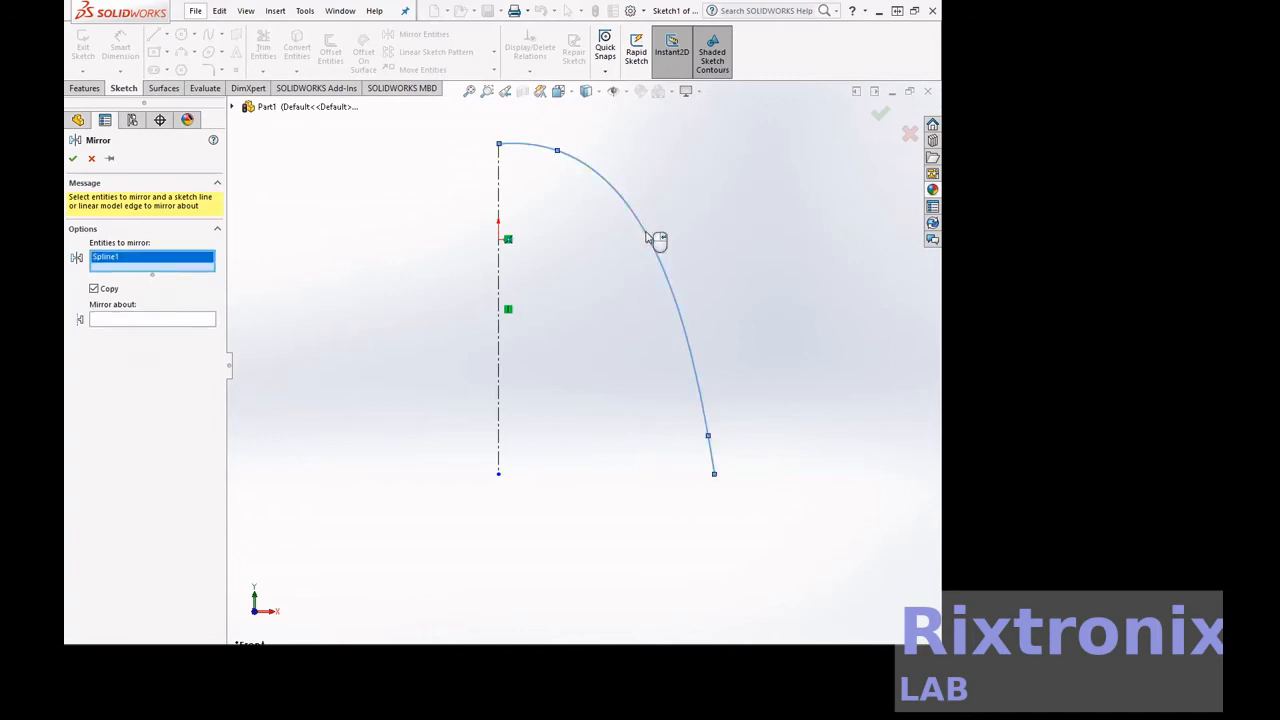
left_click(501, 307)
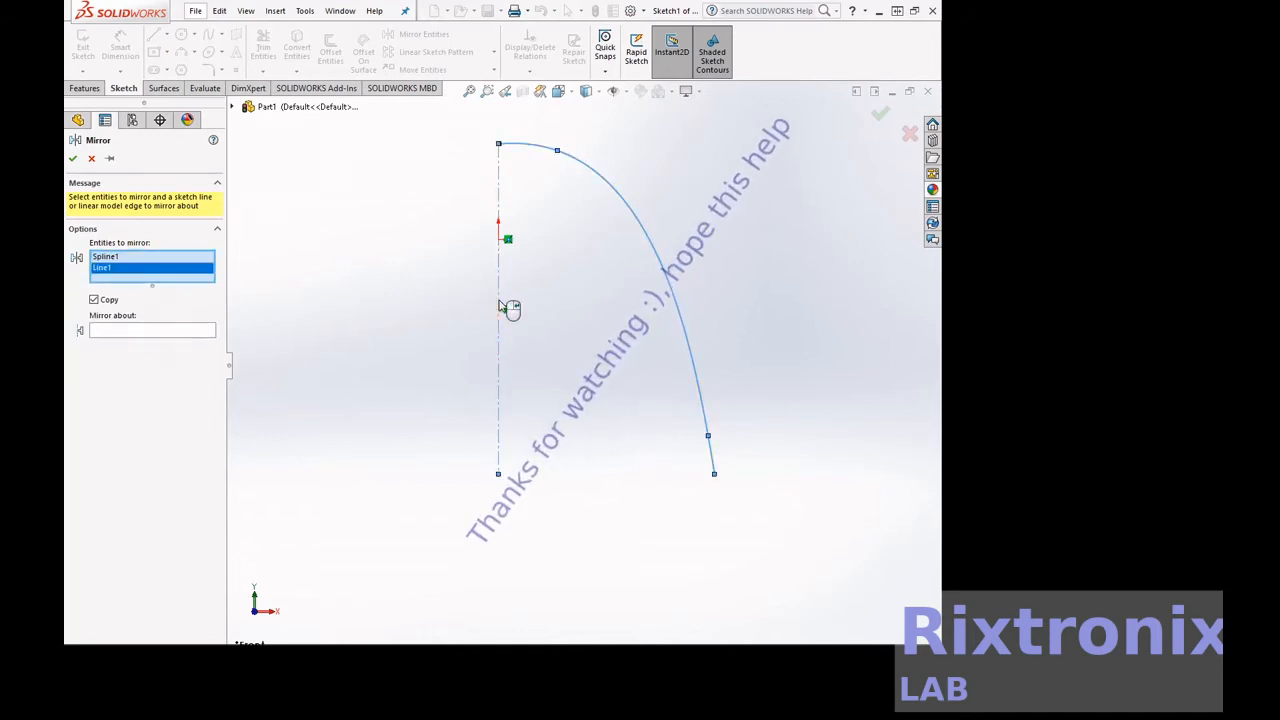
left_click(168, 334)
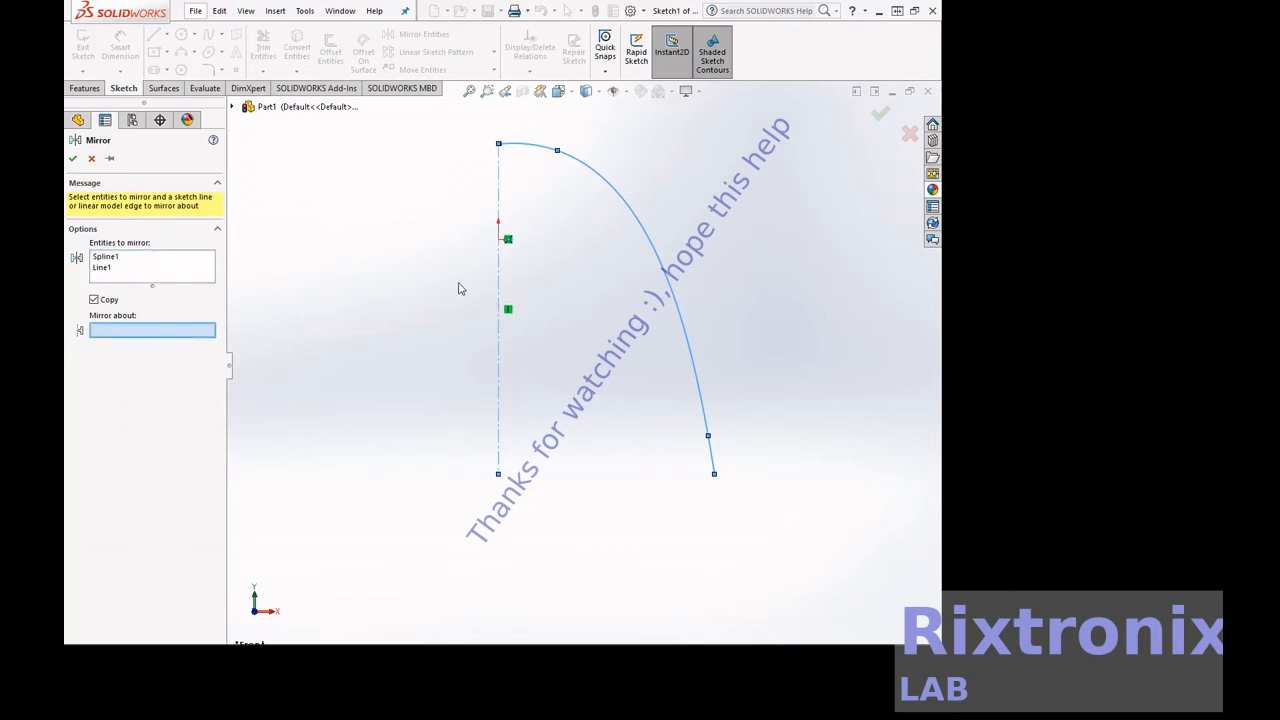
left_click(501, 286)
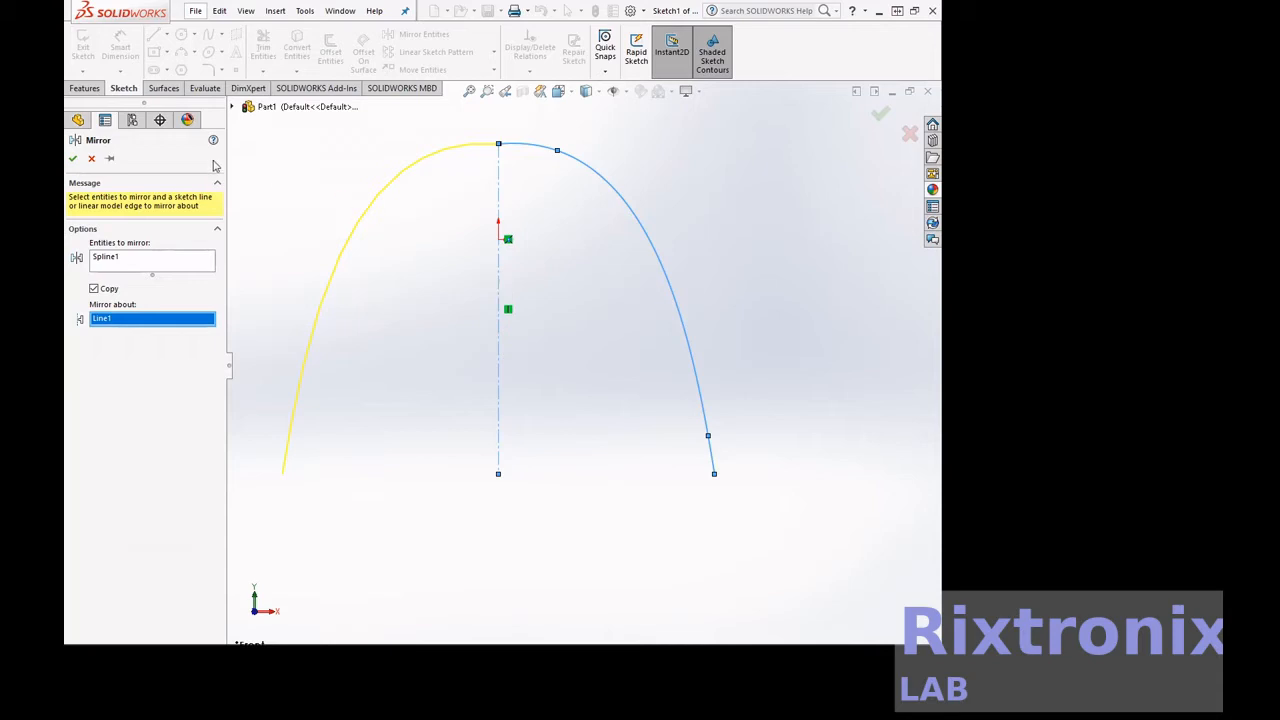
left_click(74, 160)
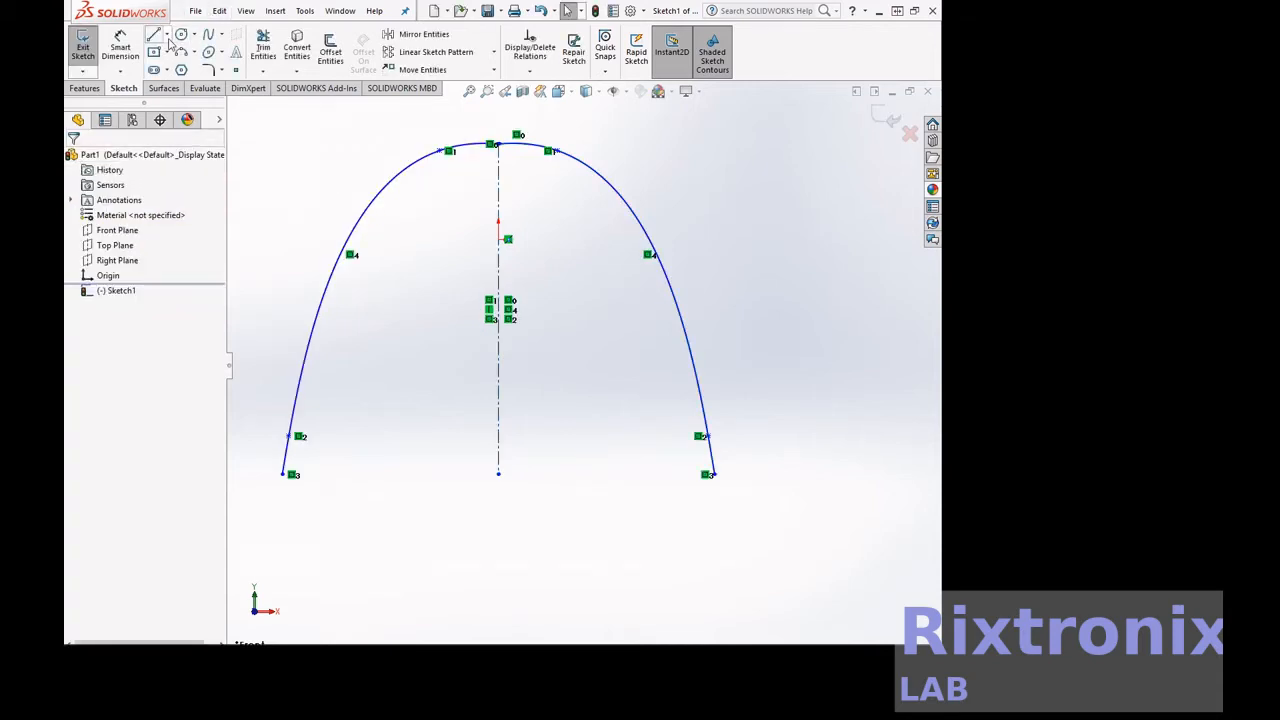
left_click(83, 52)
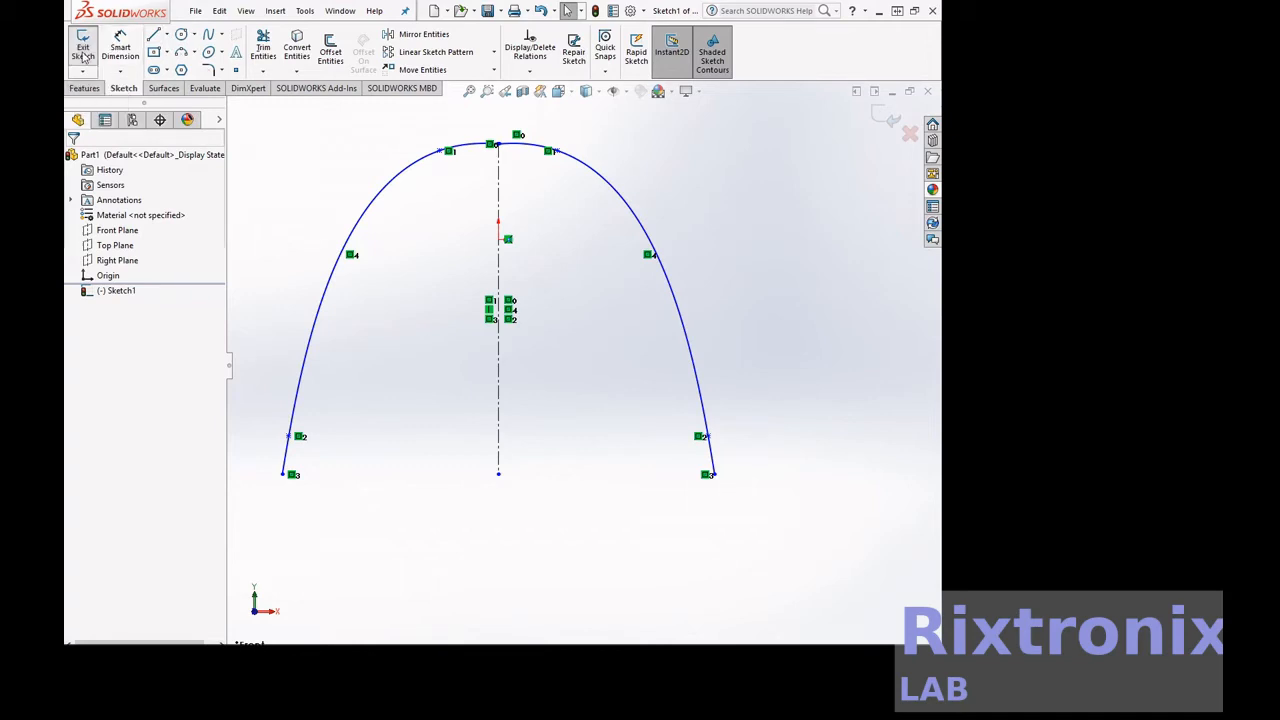
Save the part as HelmetV2.2 in the Solidworks folder
left_click(196, 11)
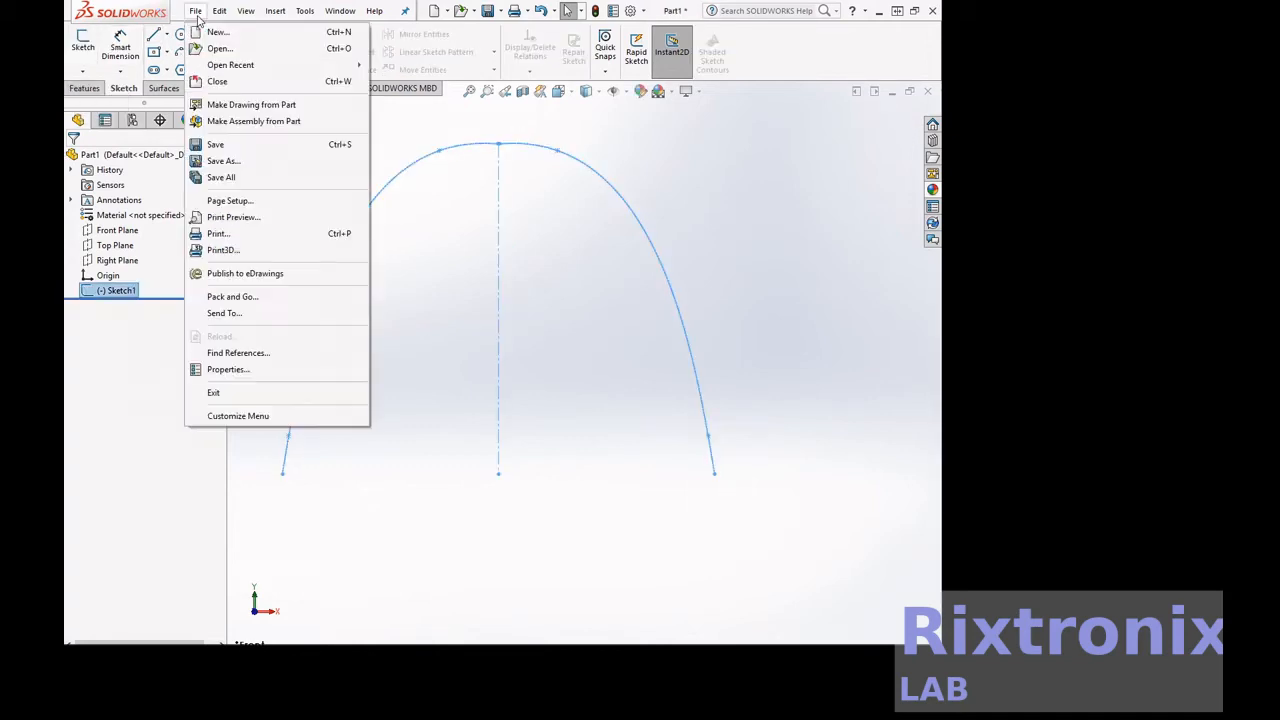
left_click(245, 161)
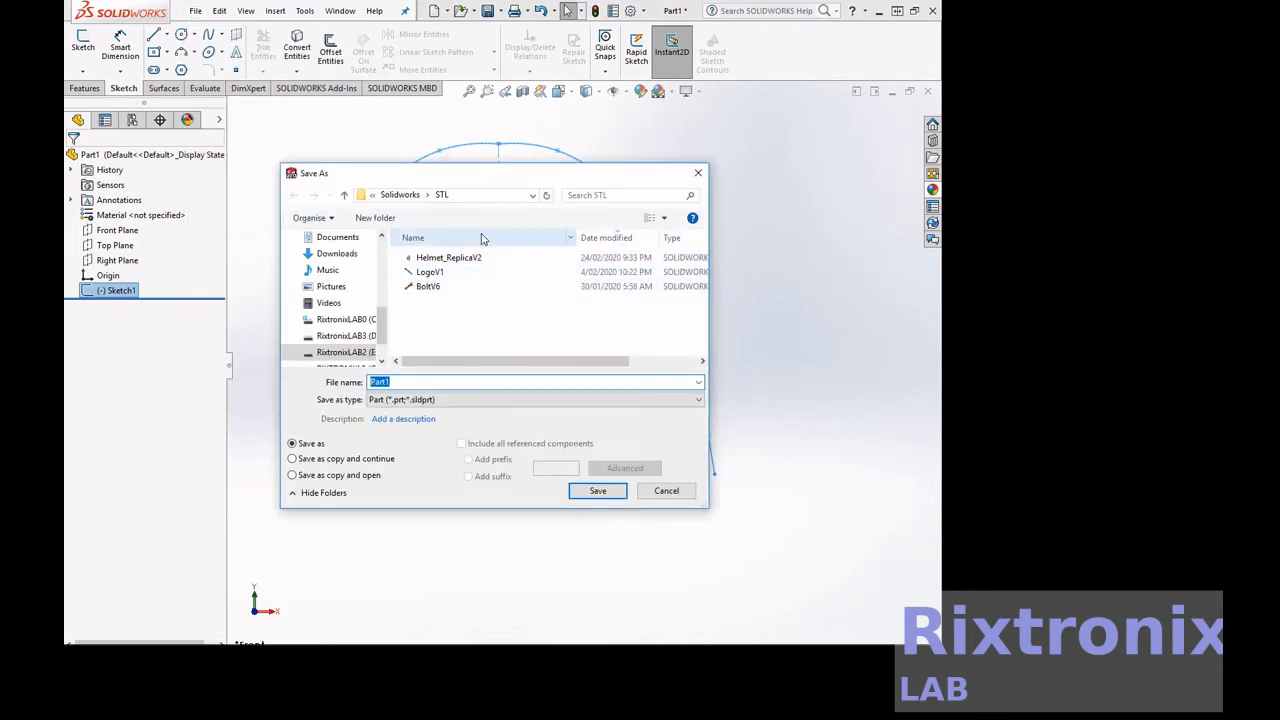
left_click(400, 195)
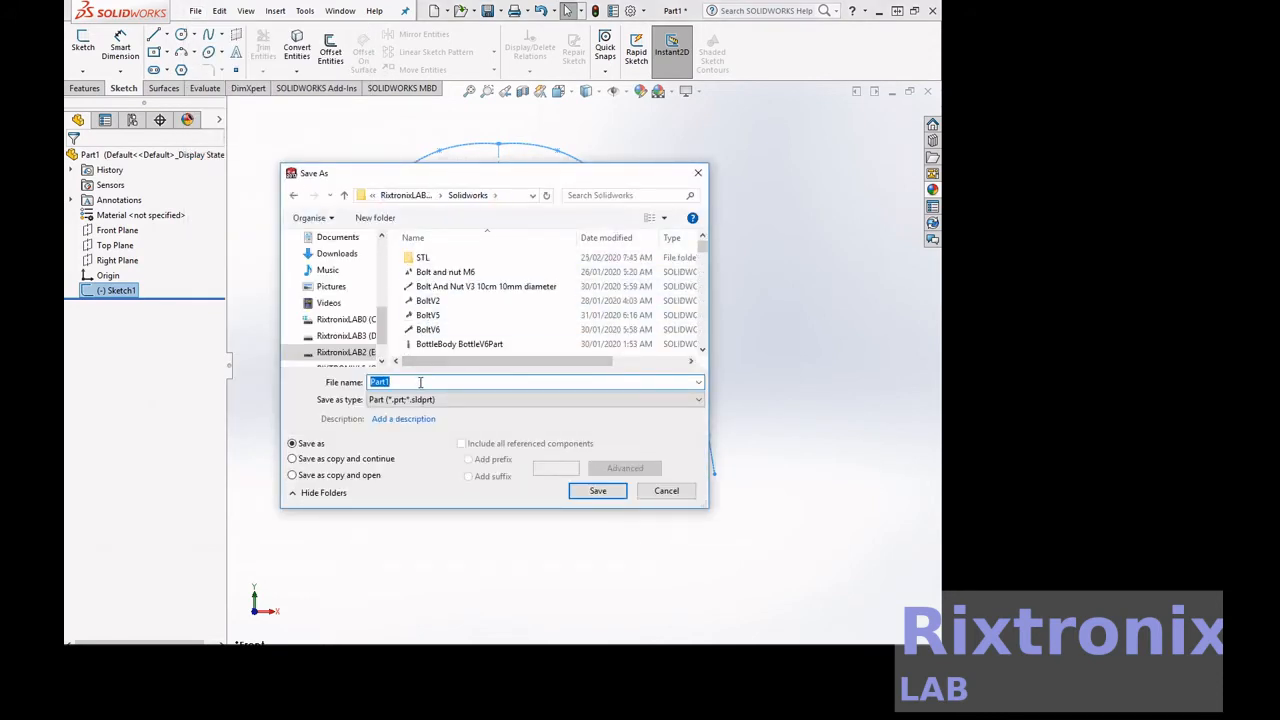
type("Helmet")
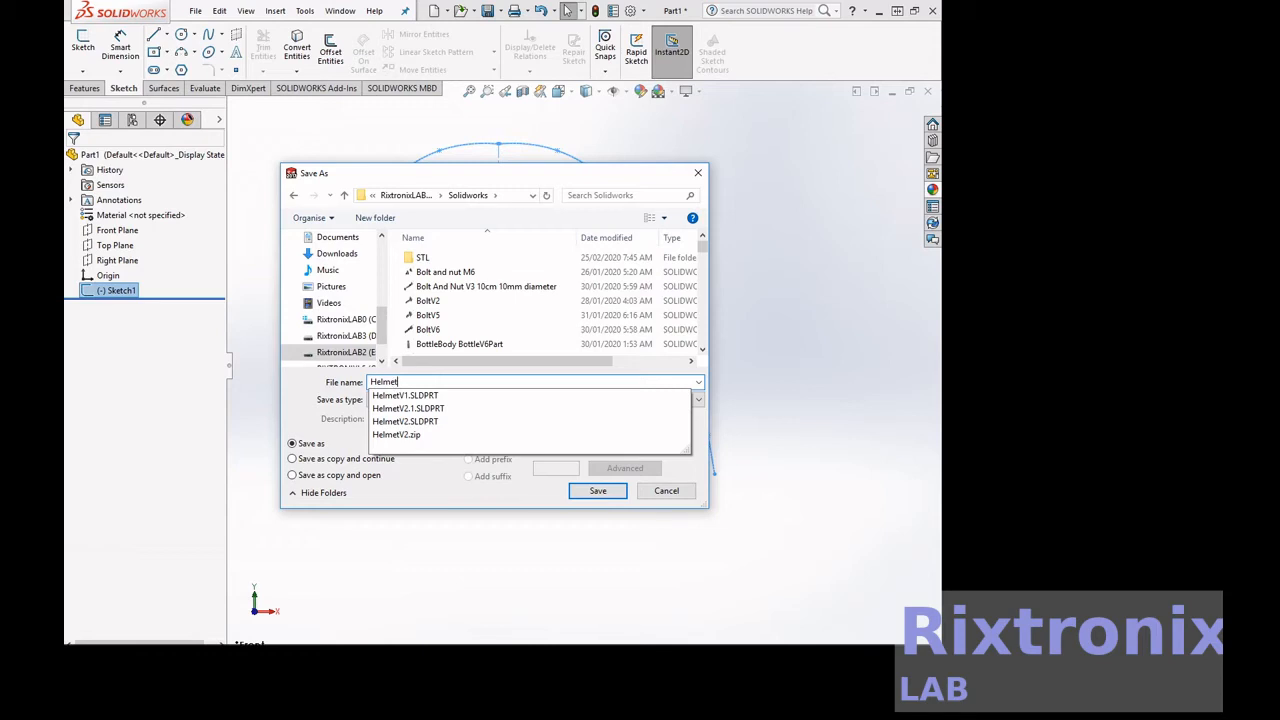
type("V2.2")
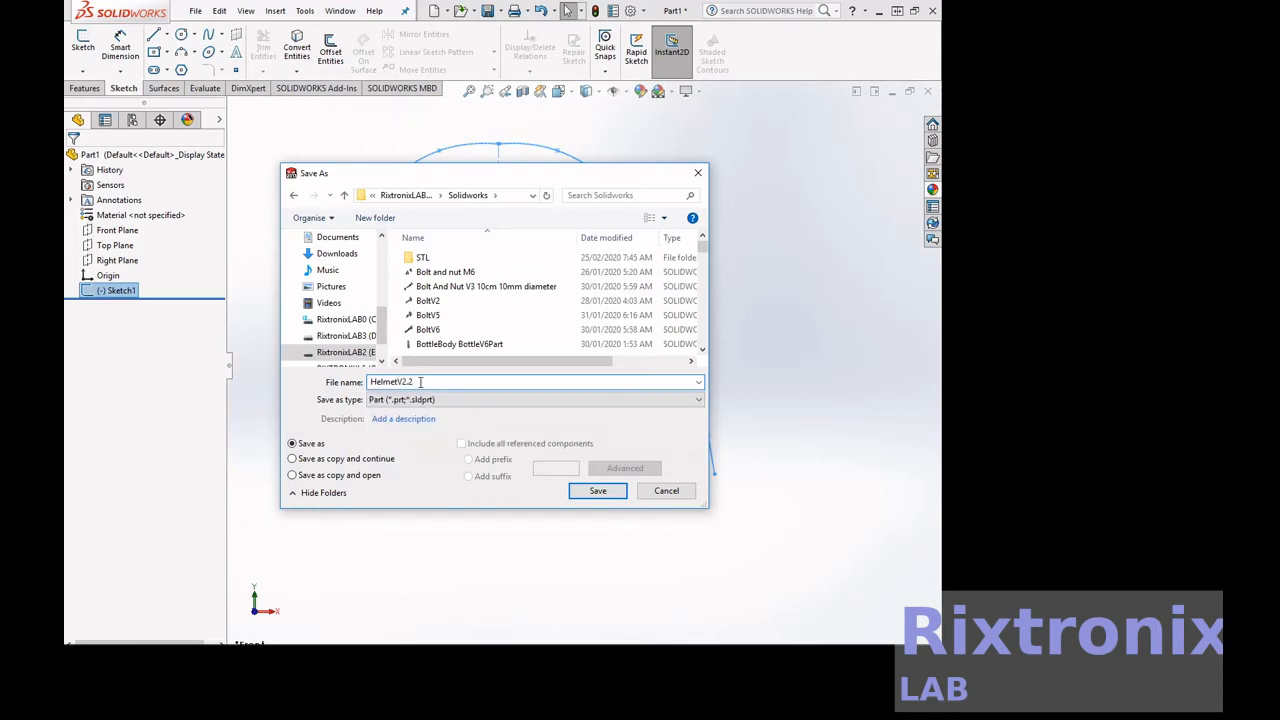
key("Return")
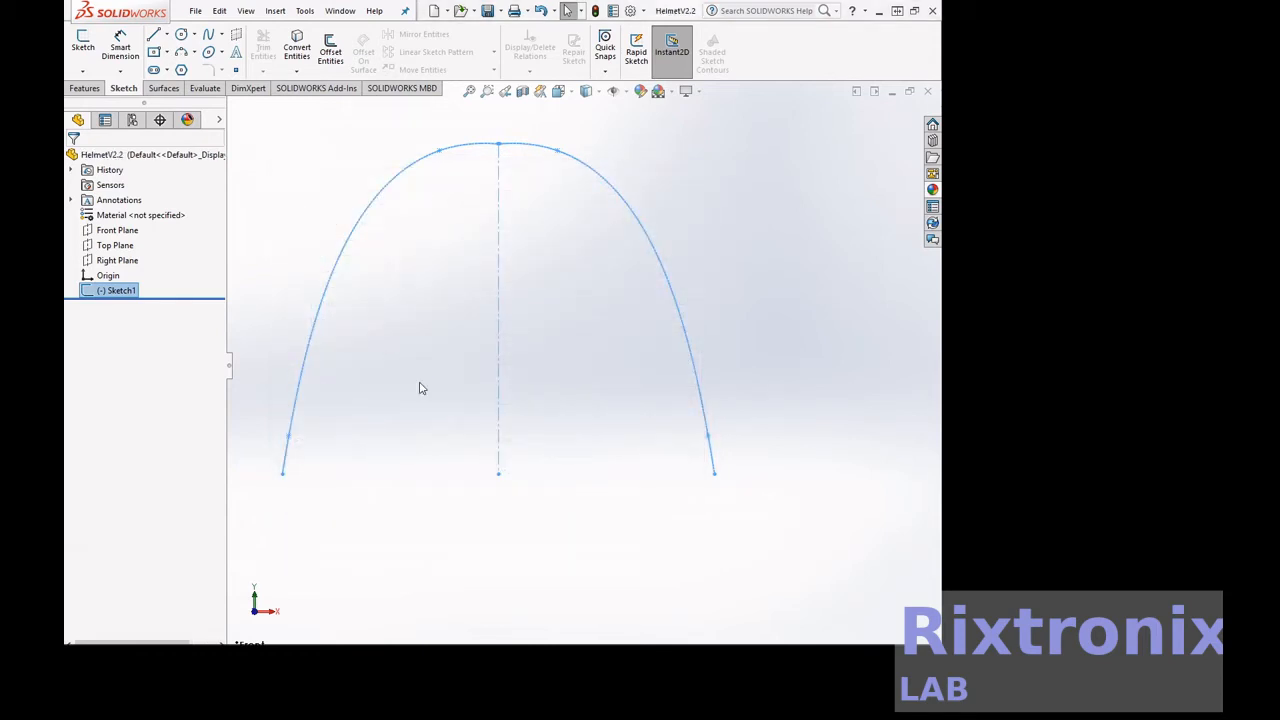
Select the Right Plane and orient the view normal to it, with the edge-on front profile in view
left_click(124, 262)
right_click(144, 262)
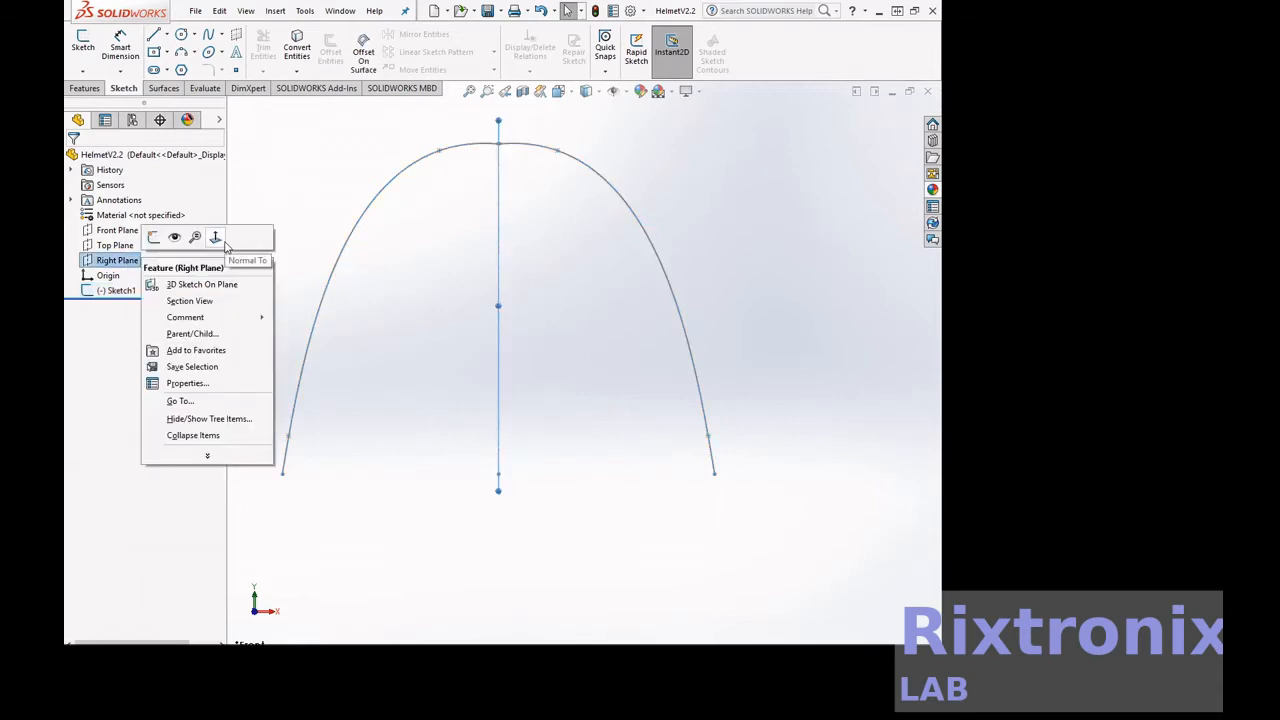
left_click(215, 237)
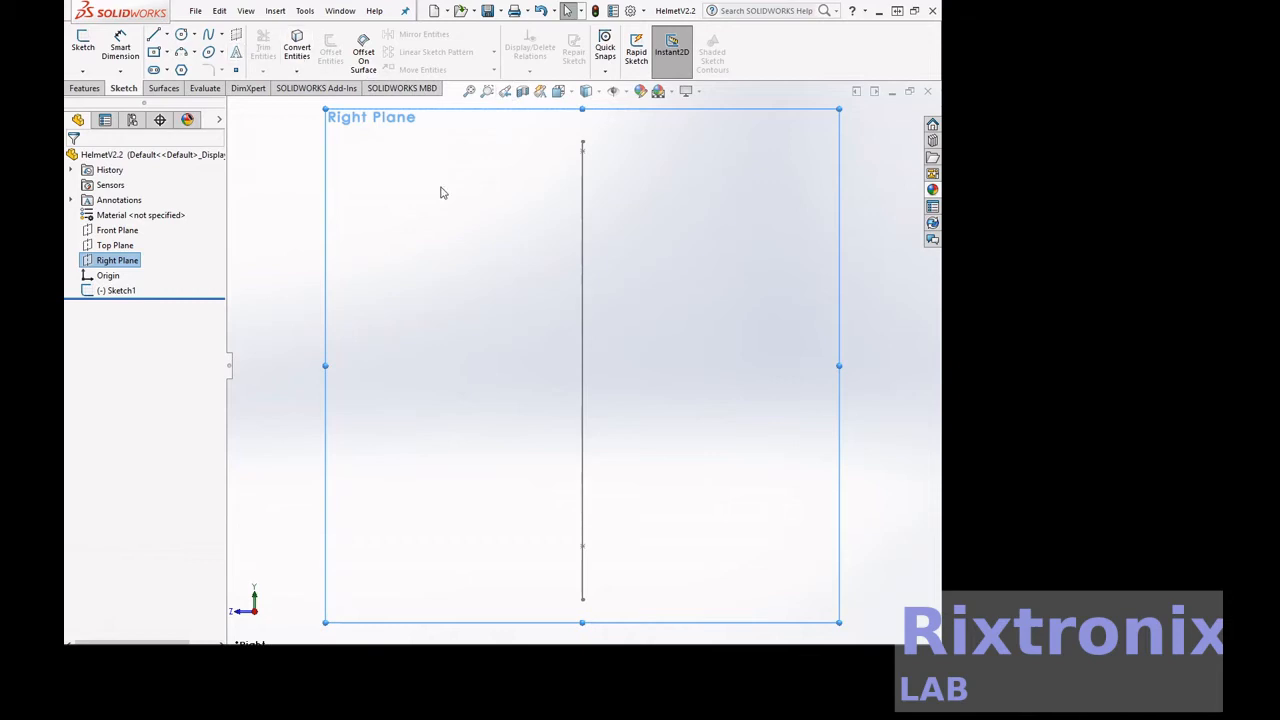
scroll(441, 188, "up", 2)
scroll(441, 188, "down", 4)
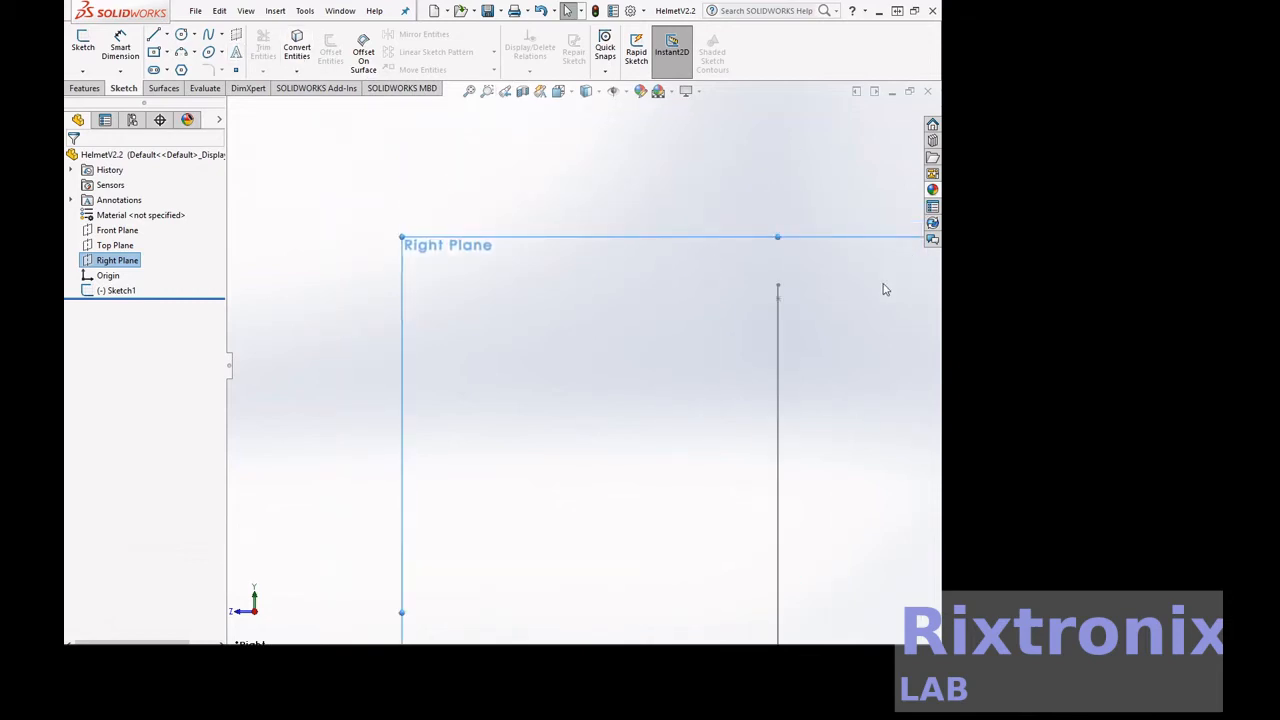
right_click(800, 117)
mouse_move(857, 150)
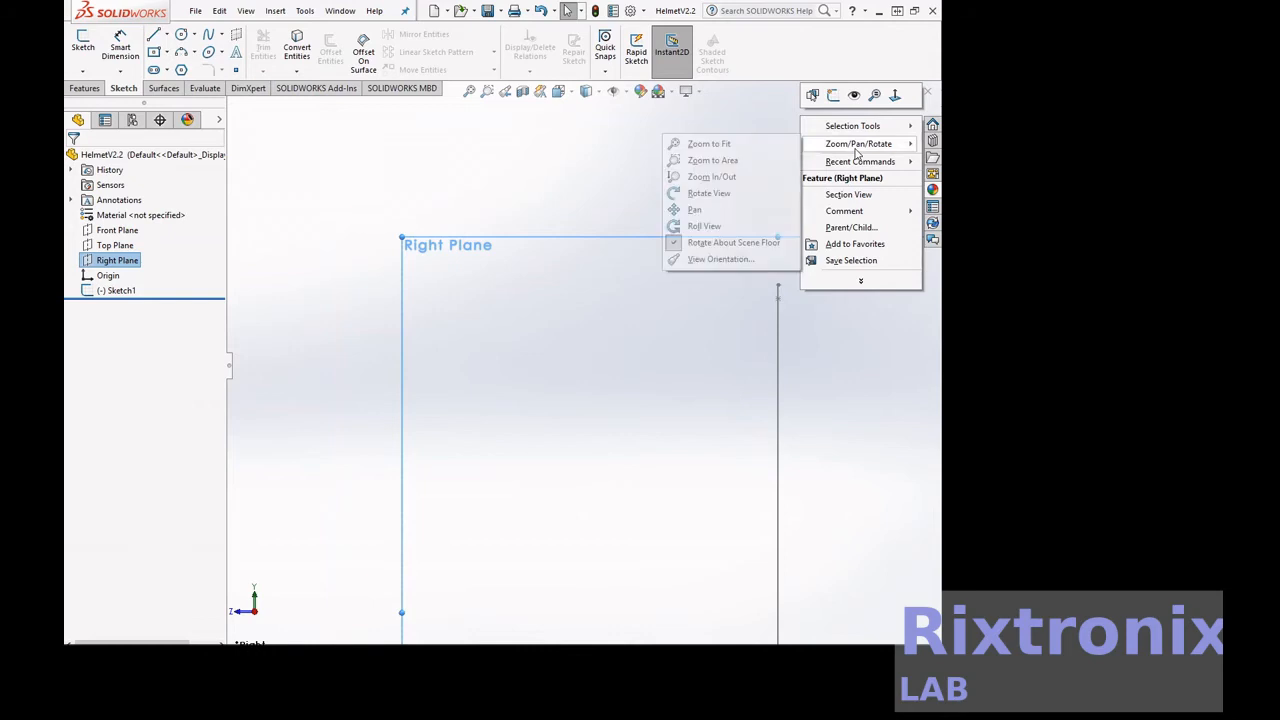
left_click(732, 214)
left_click_drag(789, 186, 696, 289)
scroll(696, 289, "down", 4)
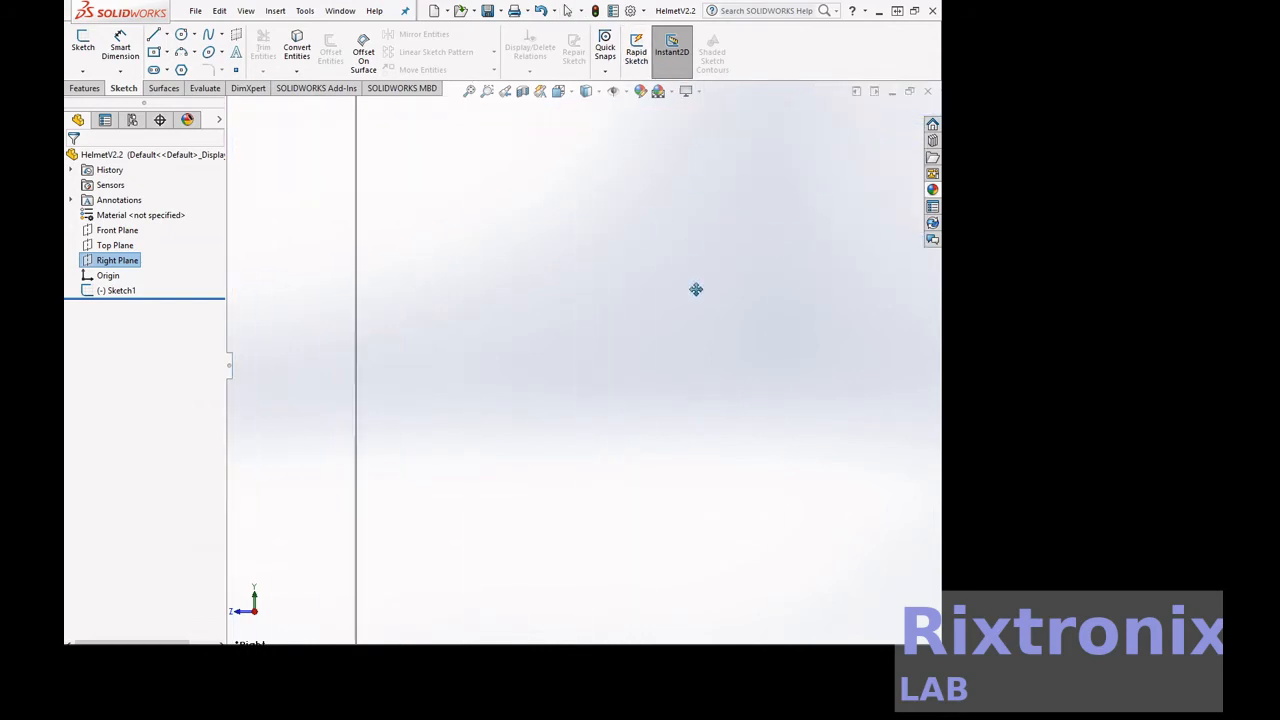
scroll(696, 289, "up", 5)
scroll(696, 289, "up", 2)
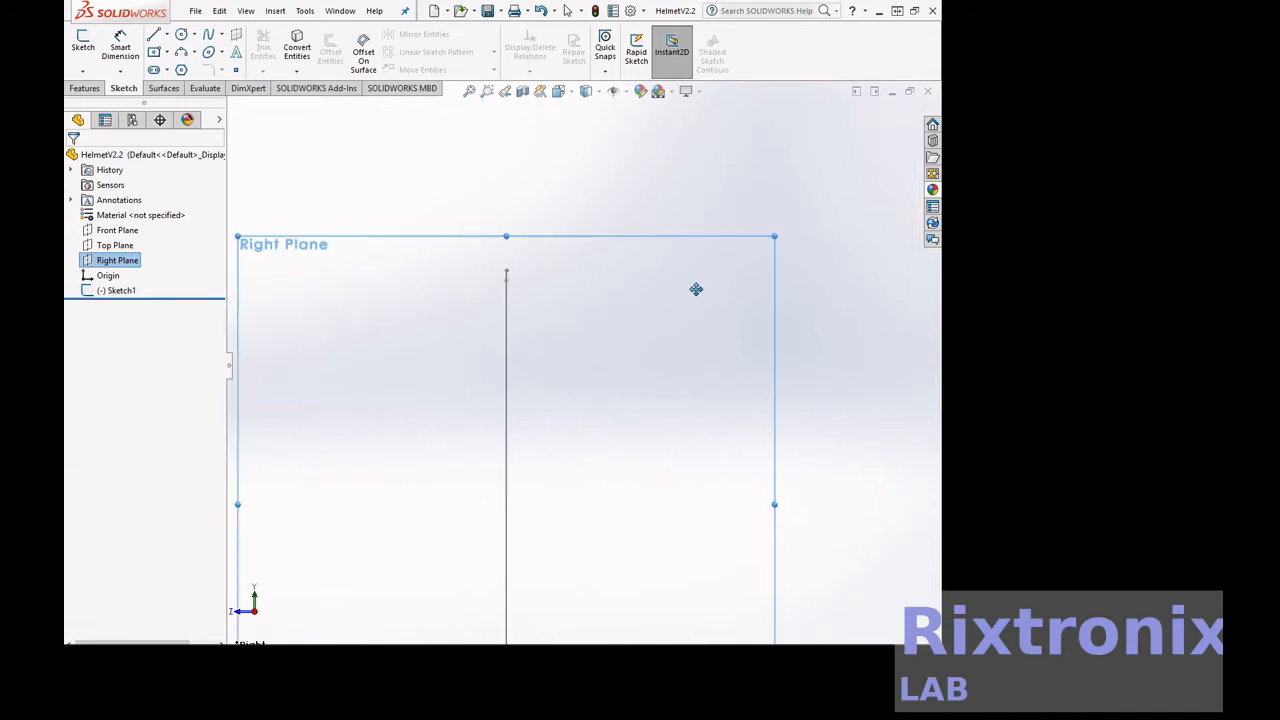
left_click_drag(877, 286, 864, 142)
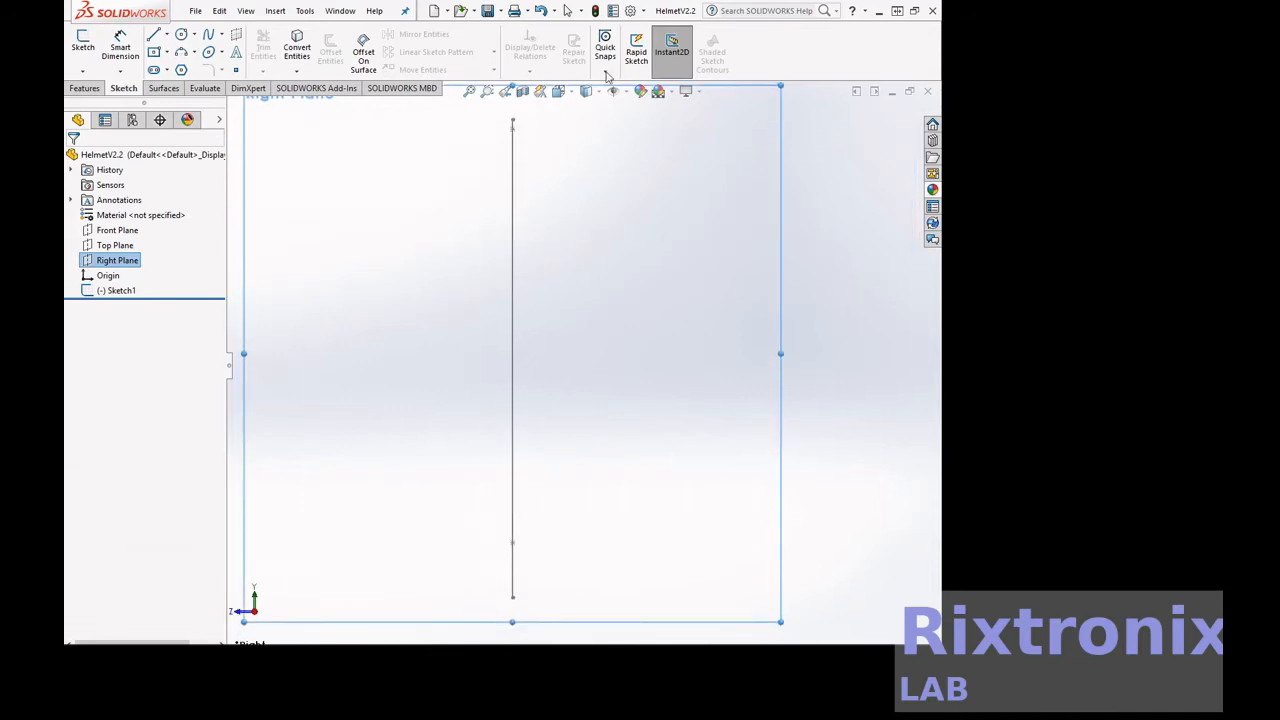
Start a sketch on the Right Plane and draw a vertical centerline about 130 mm long alongside the edge-on front profile
left_click(167, 35)
left_click(182, 65)
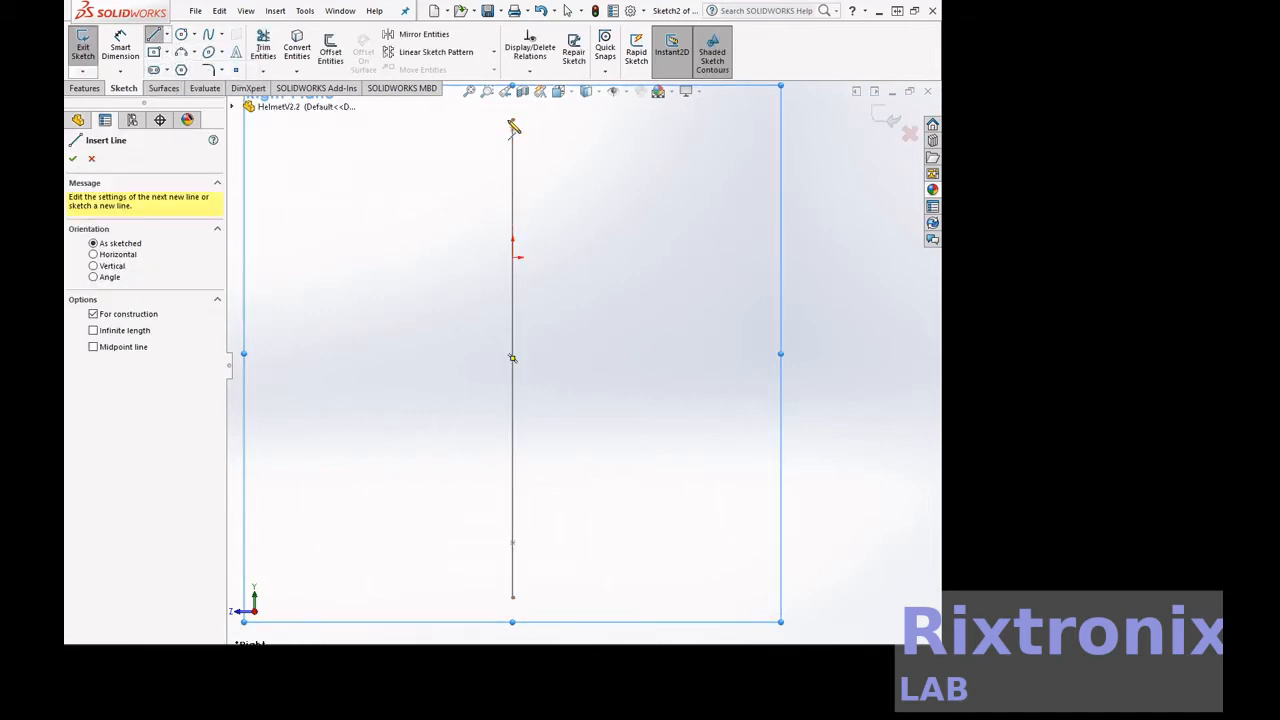
left_click(512, 124)
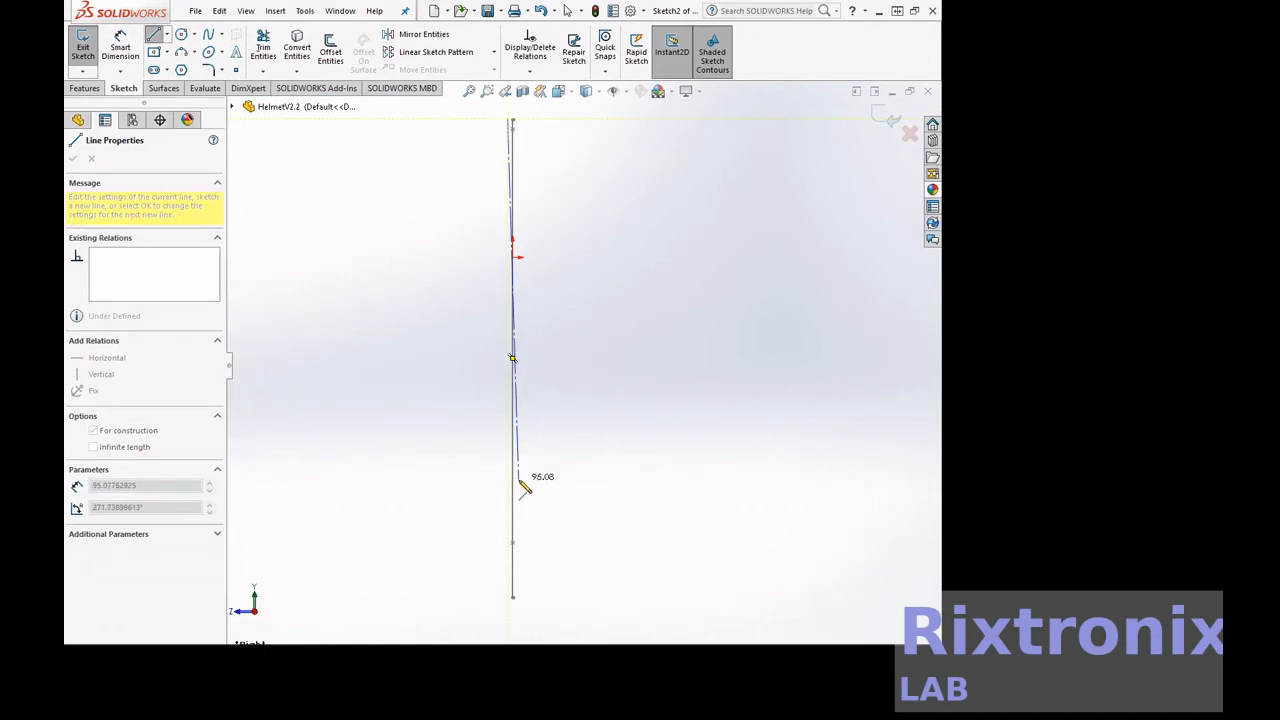
left_click(511, 622)
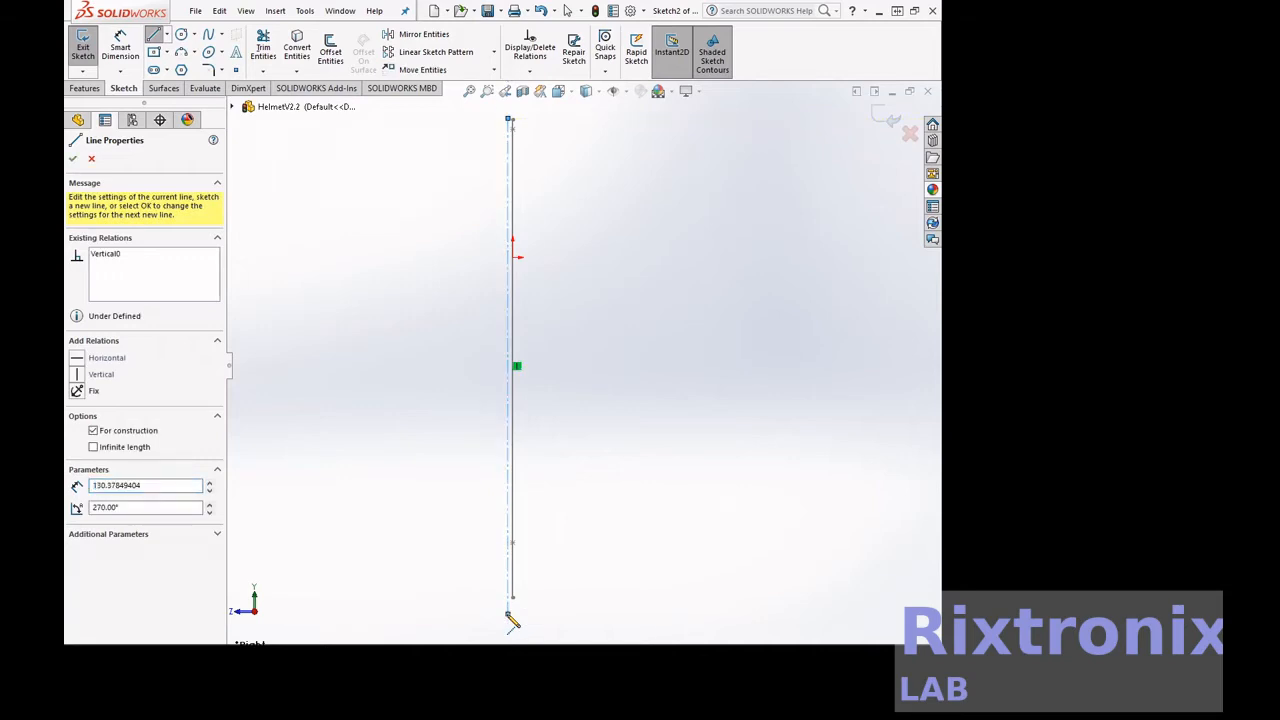
key("Escape")
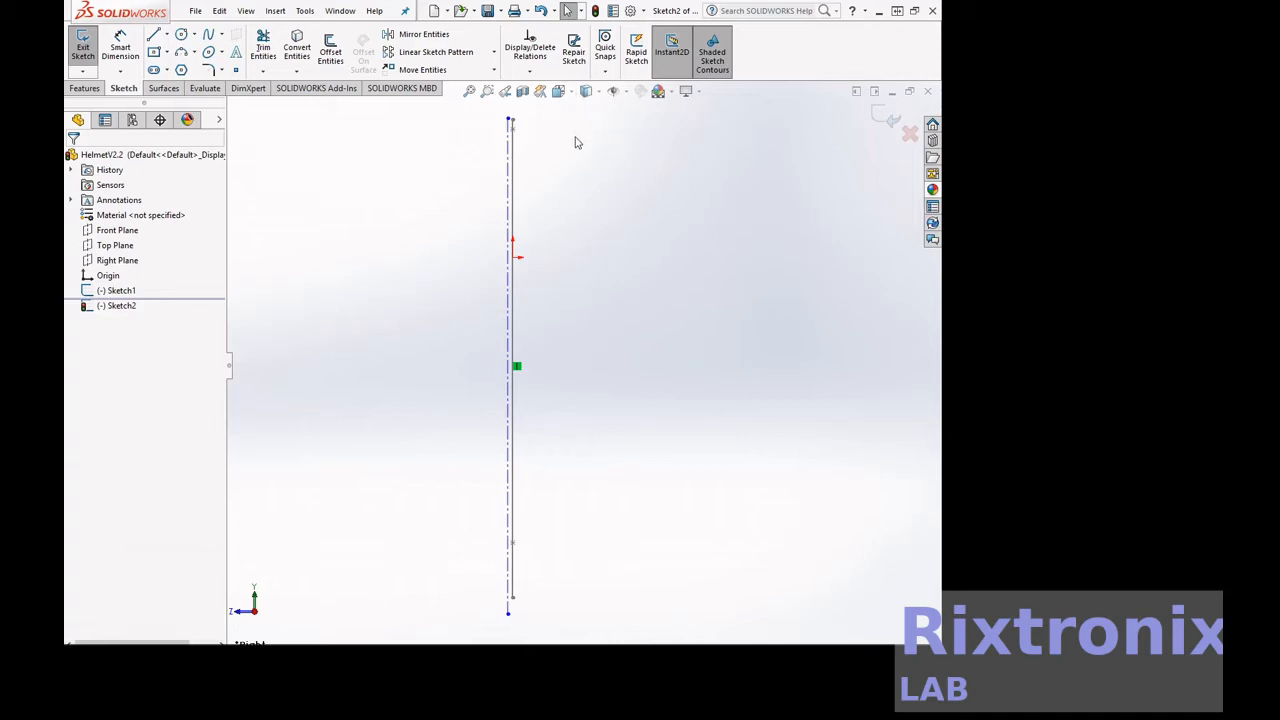
Sketch a six-point spline from the centerline's upper end, curving outward and down to the level of its lower end
scroll(575, 137, "up", 2)
scroll(575, 137, "down", 2)
scroll(575, 142, "down", 4)
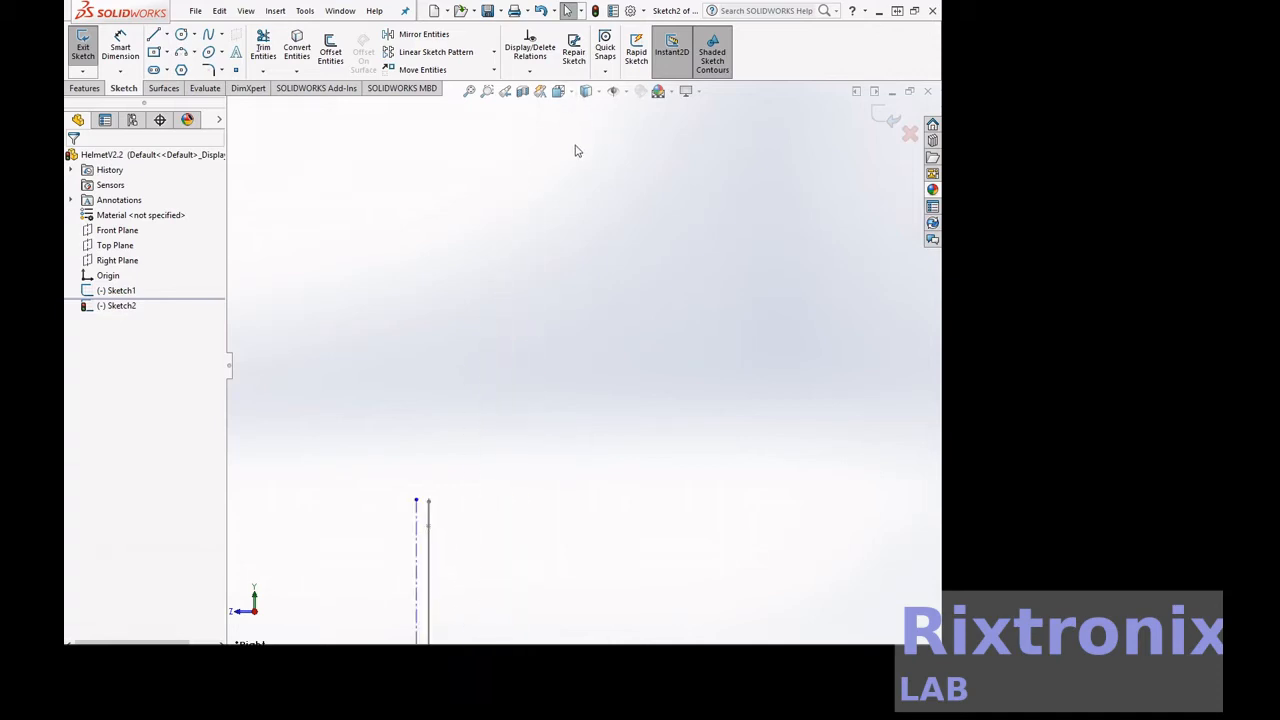
right_click(616, 253)
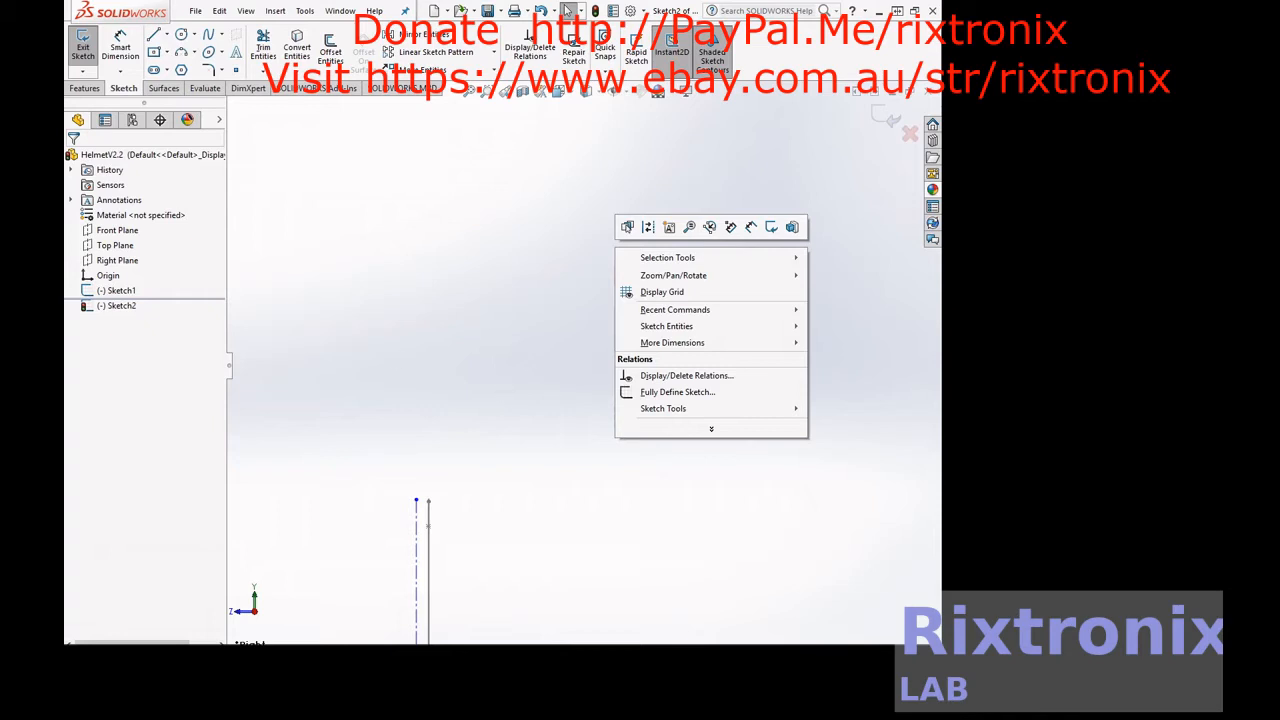
key("Escape")
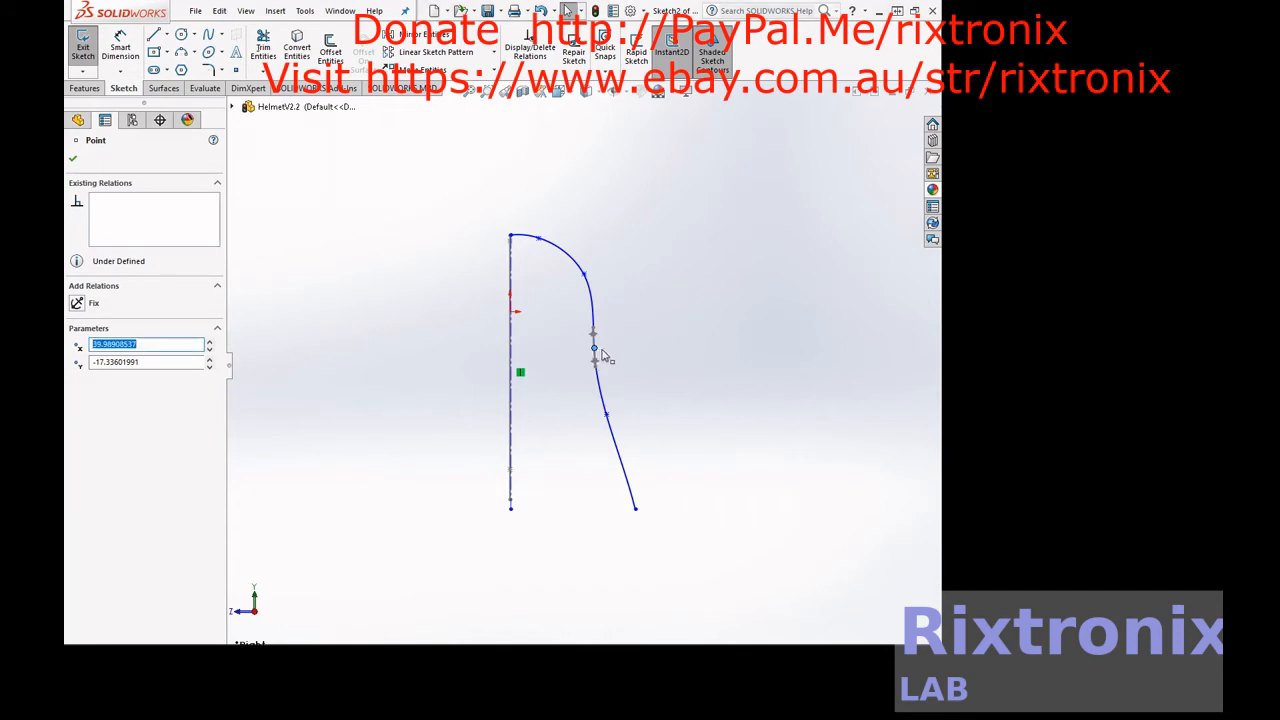
Reshape the spline by moving three interior points to about X 36.7, Y 23.8; X 48.1, Y -15.7; and X 55.3, Y -46.4
left_click(584, 275)
left_click(586, 275)
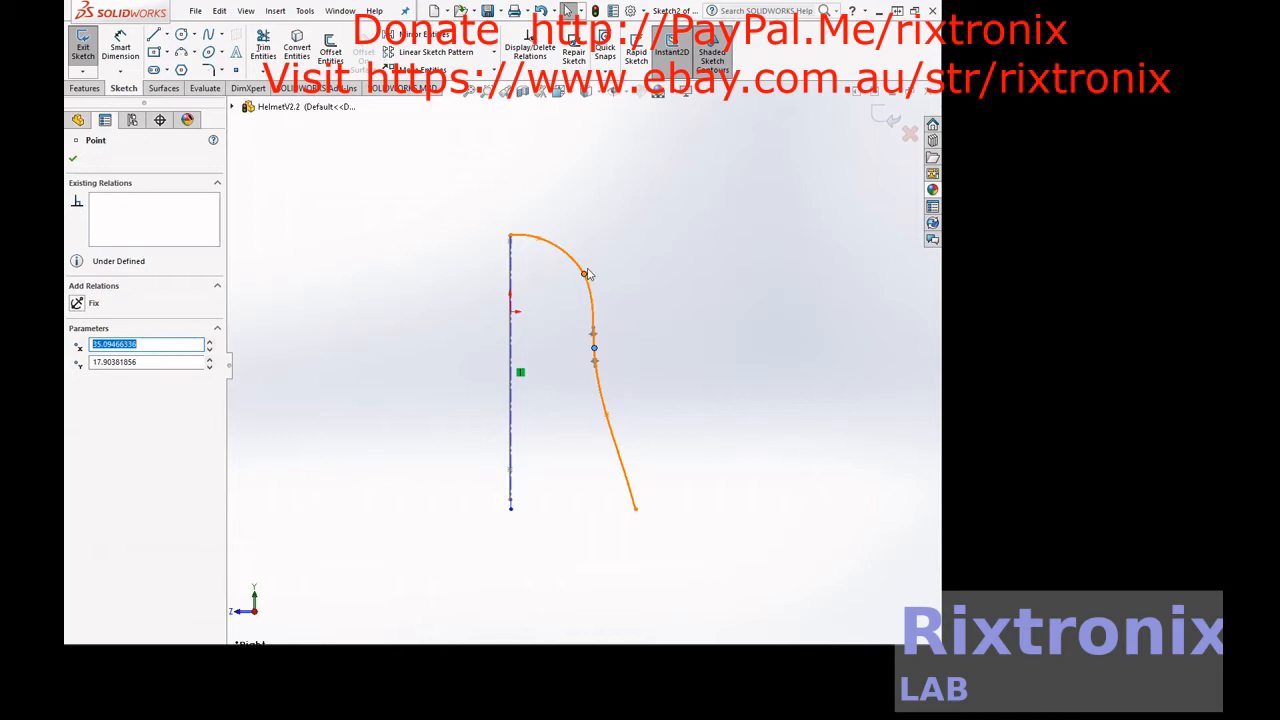
left_click_drag(594, 272, 590, 273)
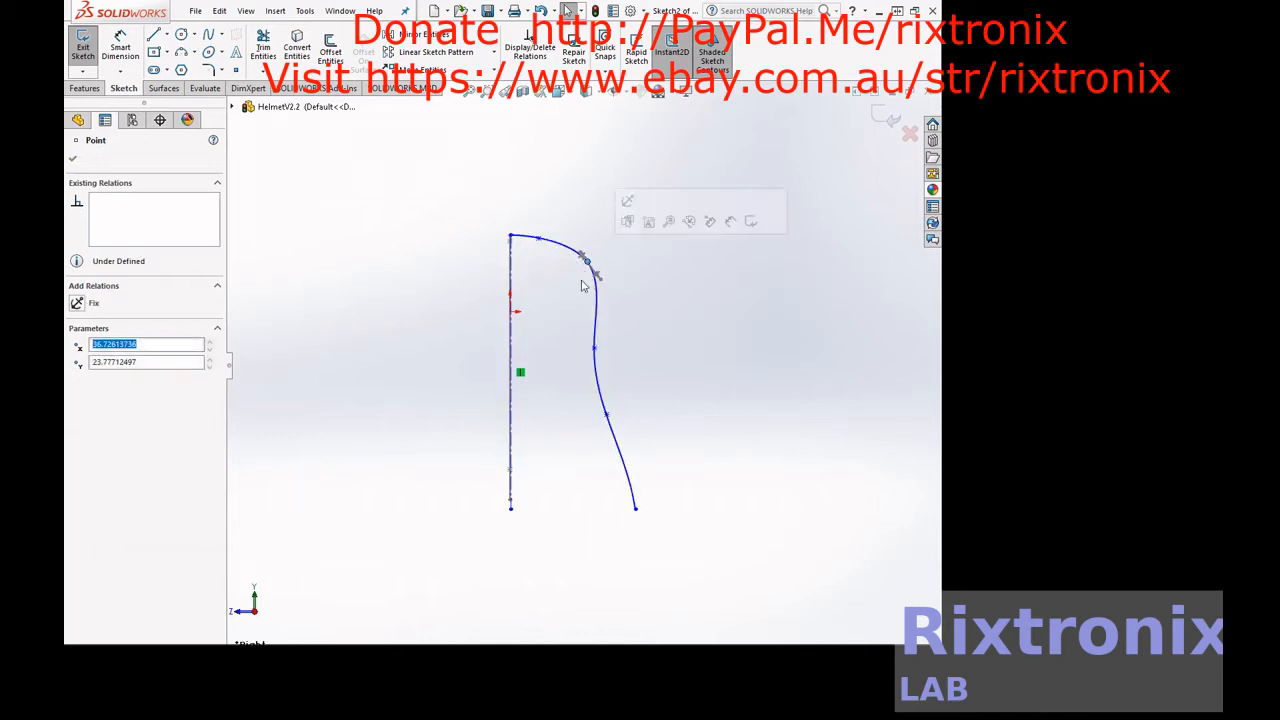
left_click_drag(600, 352, 613, 352)
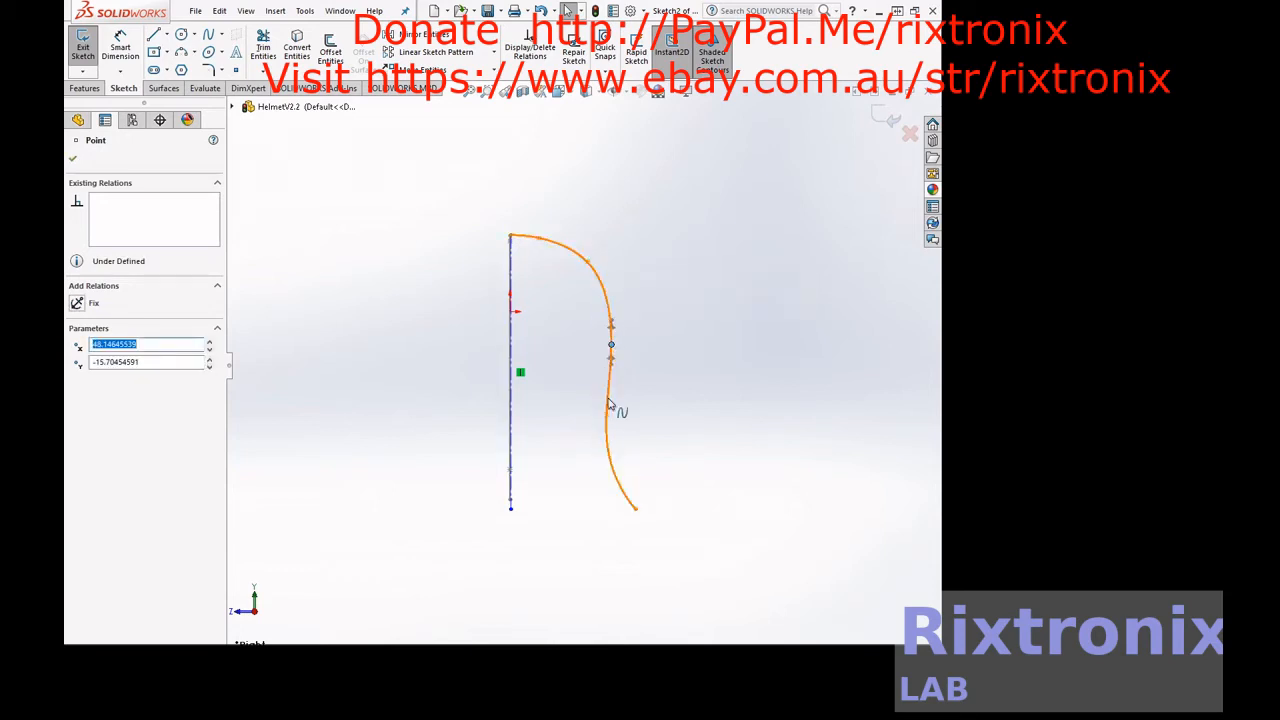
left_click_drag(617, 414, 630, 420)
Move the spline's lower endpoint outward to about X 69.7, Y -93.8
left_click(637, 509)
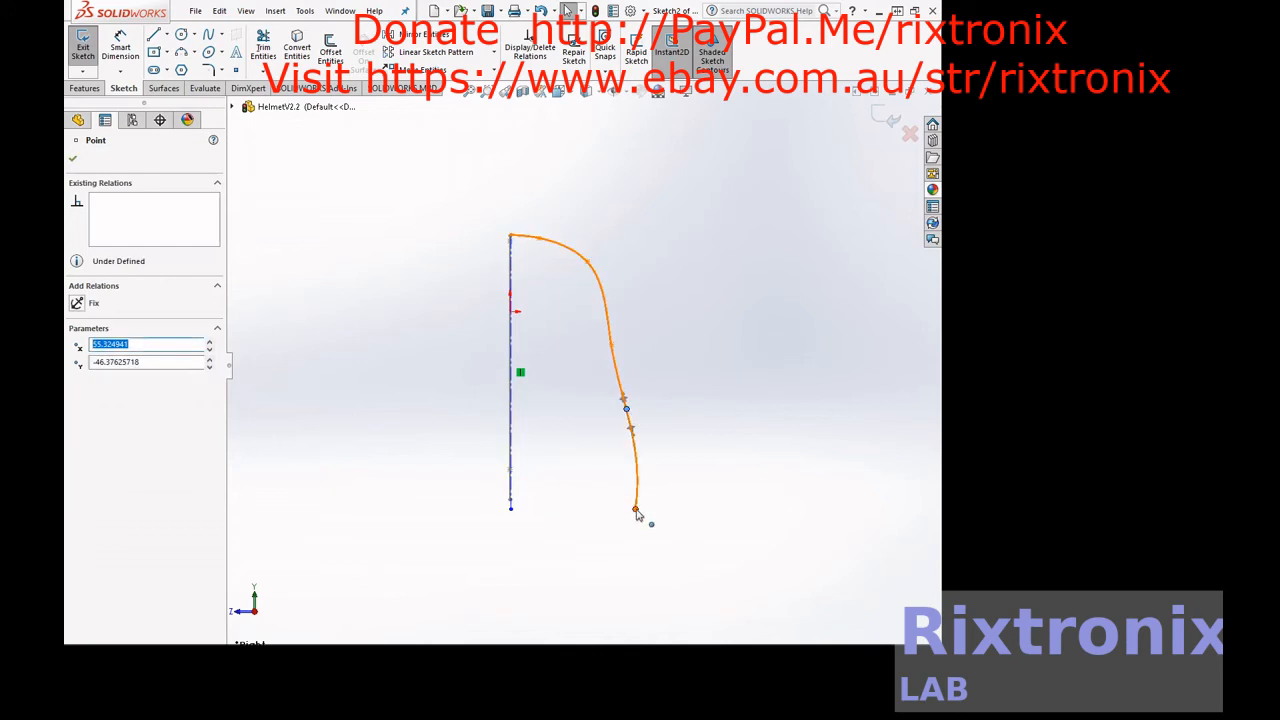
mouse_move(648, 514)
left_mouse_down()
mouse_move(668, 523)
mouse_move(656, 509)
left_mouse_up()
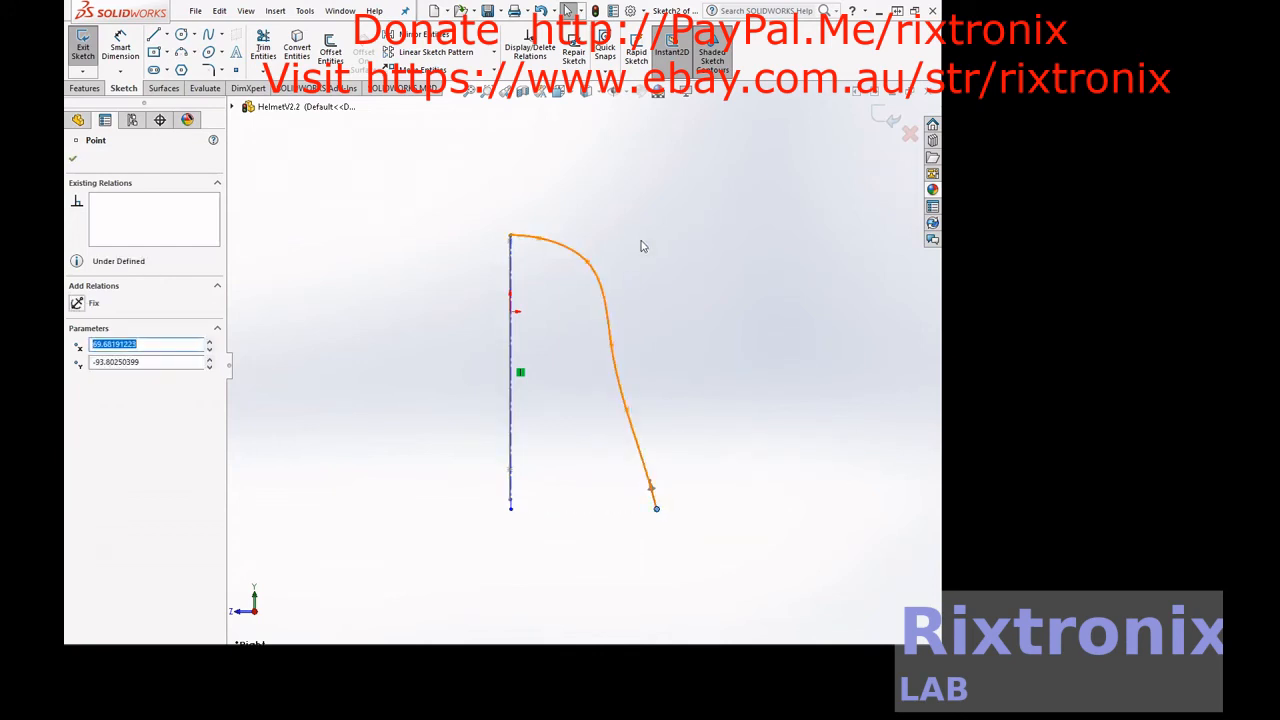
left_click(318, 224)
Mirror the side spline about the vertical centerline, keeping the original, and exit the sketch
scroll(590, 214, "up", 4)
scroll(591, 214, "down", 8)
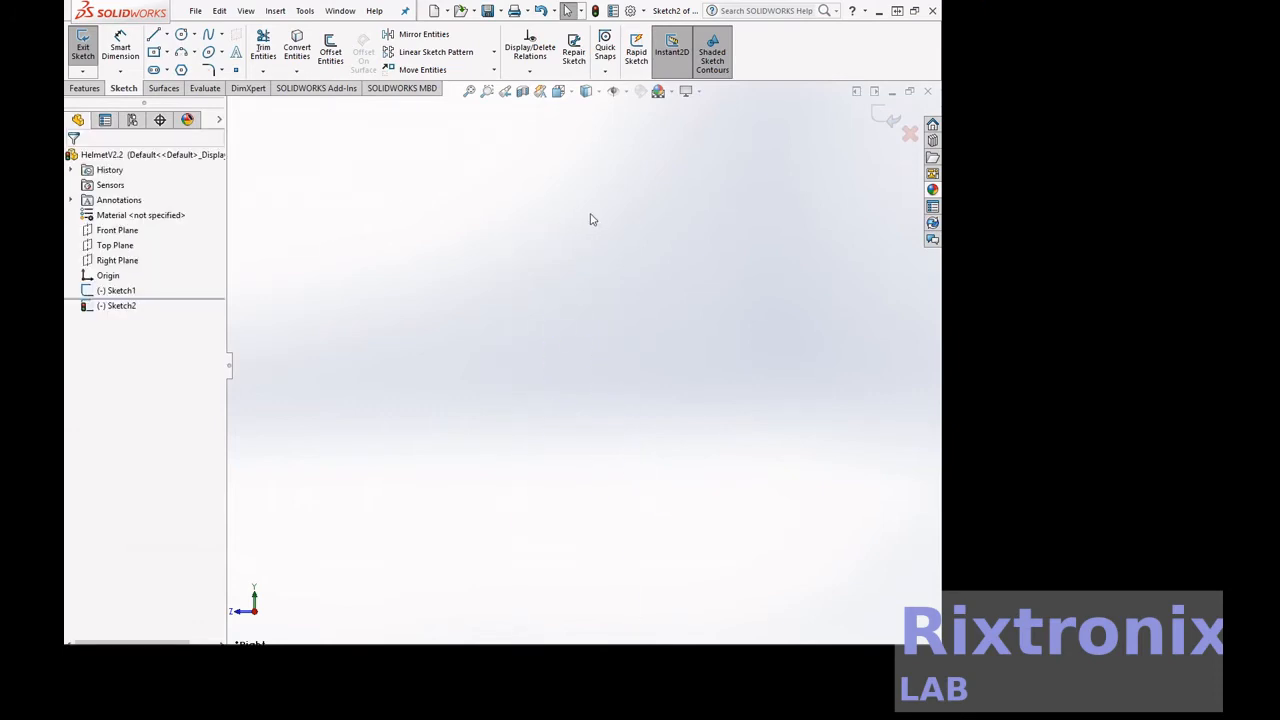
right_click(622, 383)
mouse_move(680, 405)
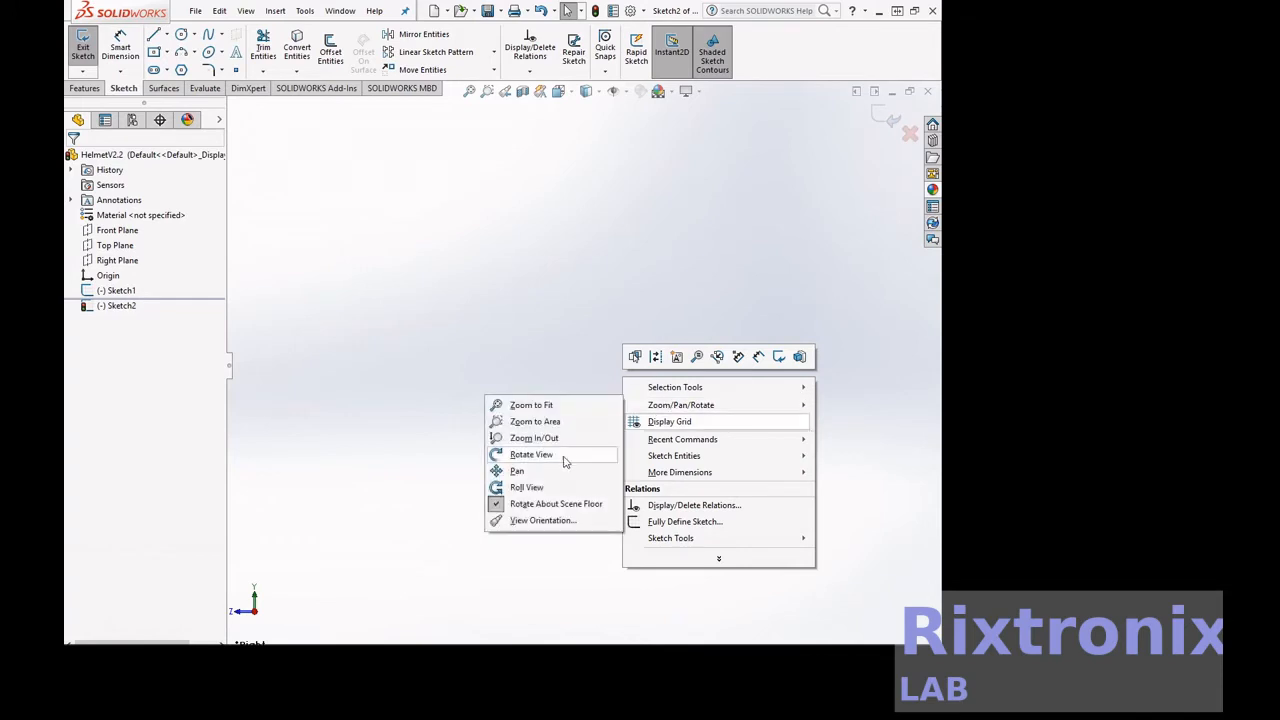
left_click(556, 472)
left_click_drag(535, 447, 628, 124)
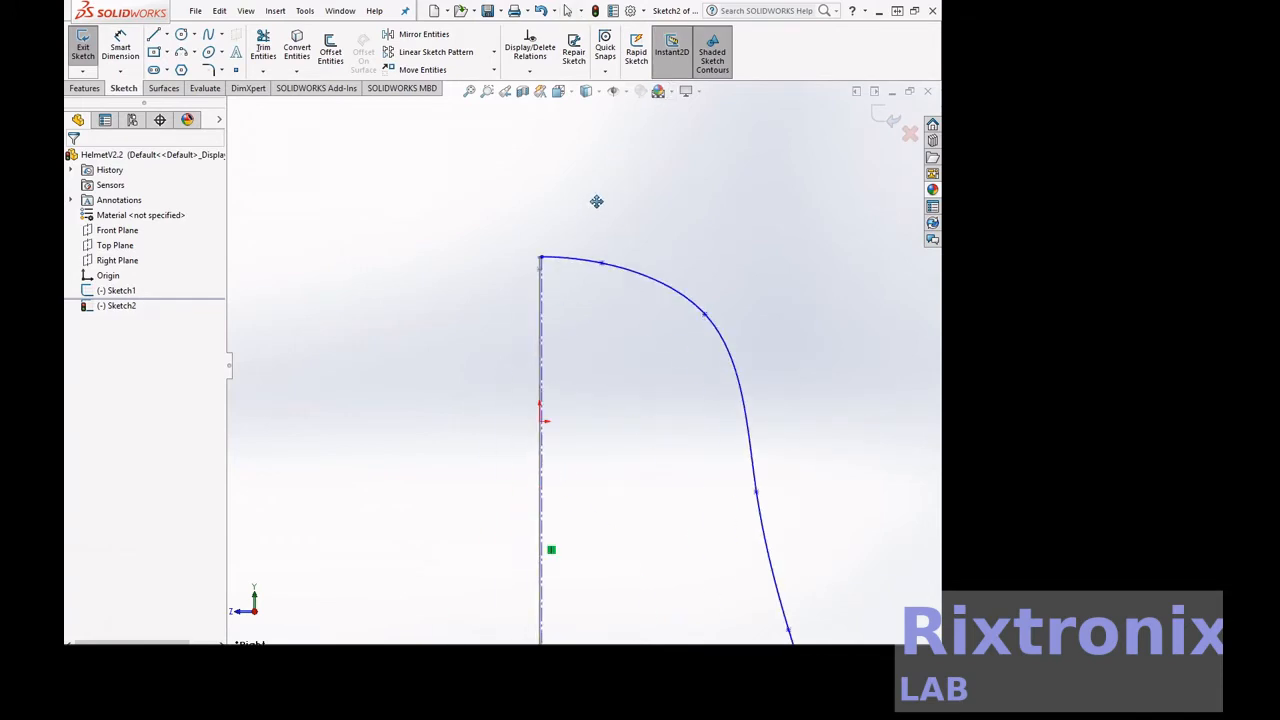
key("Escape")
left_click(420, 34)
left_click(632, 276)
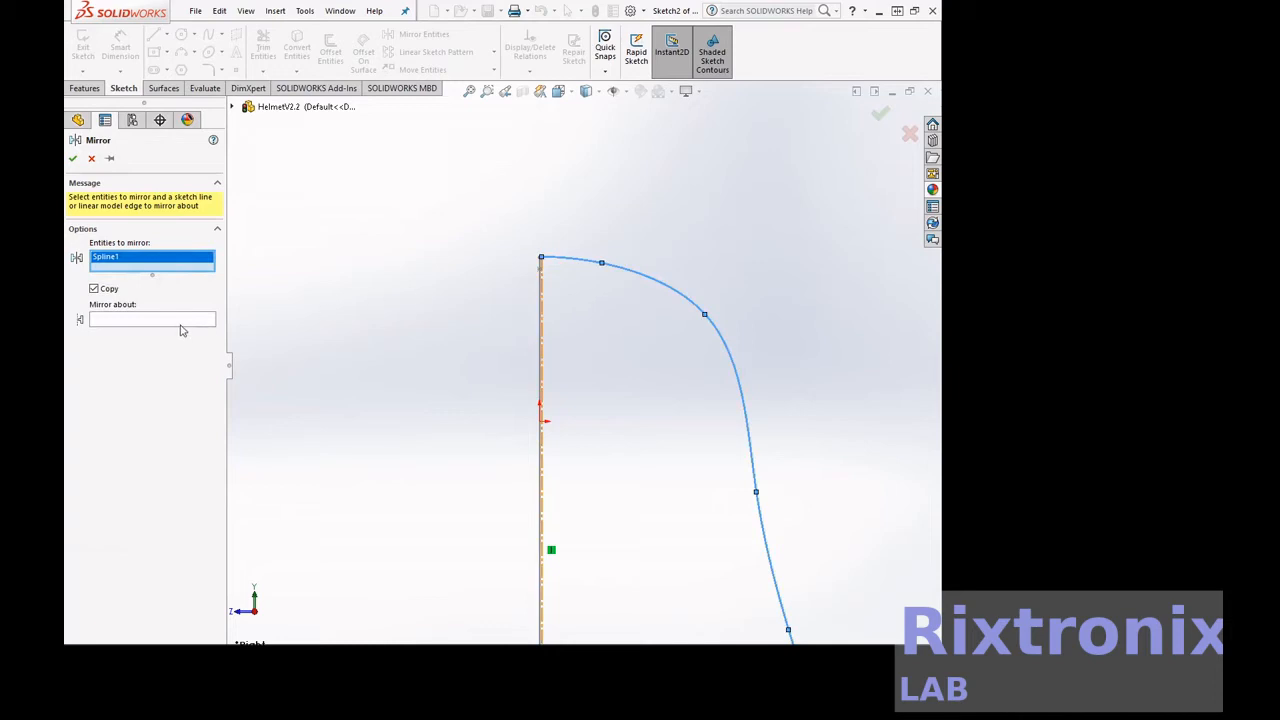
left_click(182, 322)
left_click(542, 338)
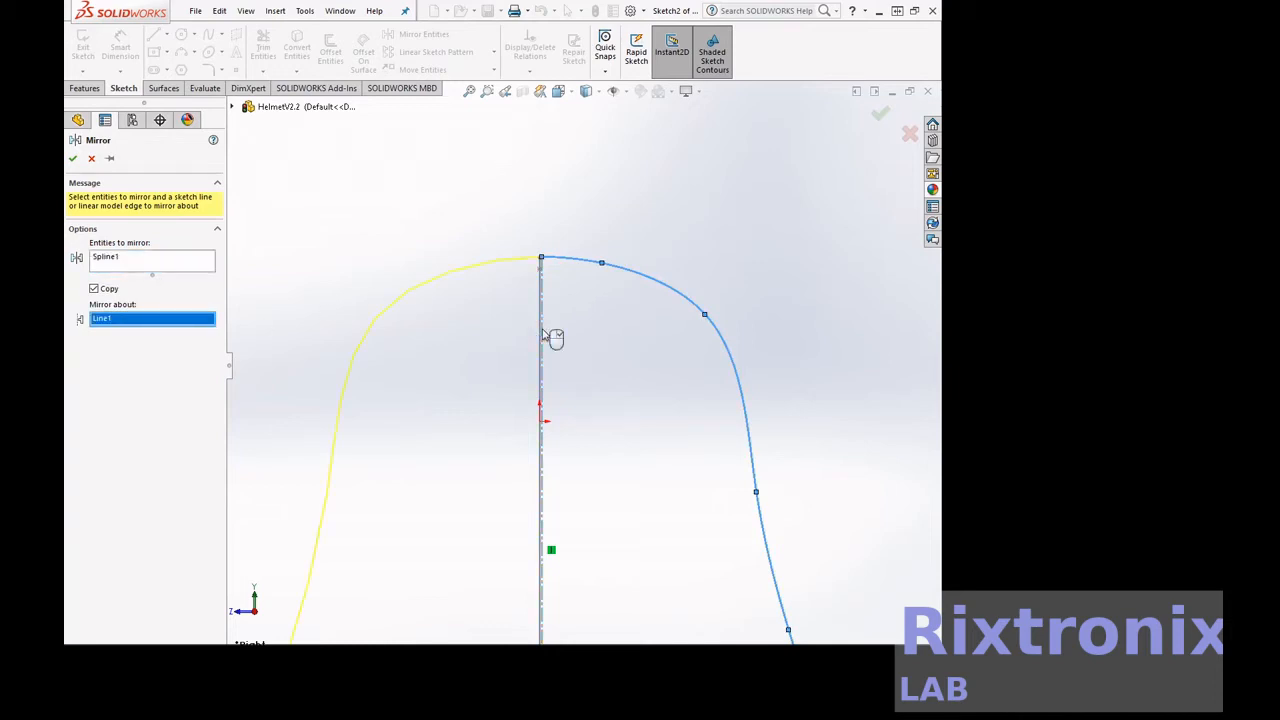
left_click(76, 160)
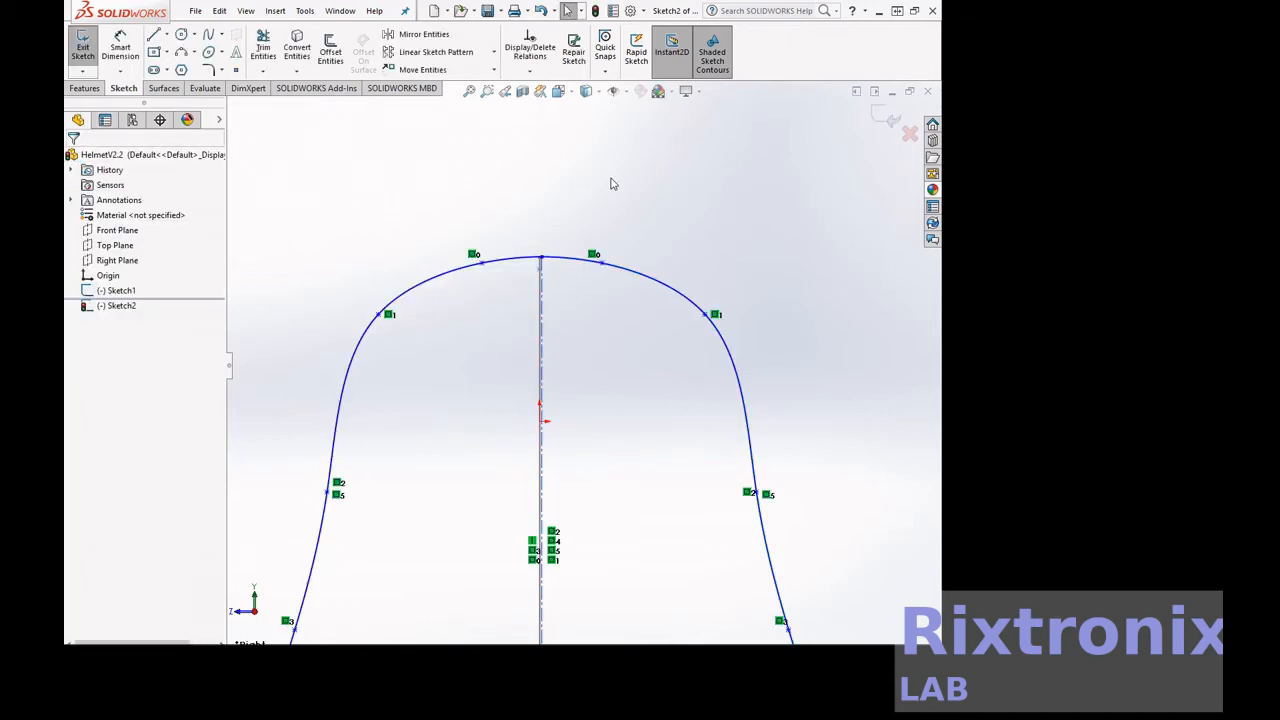
left_click(83, 45)
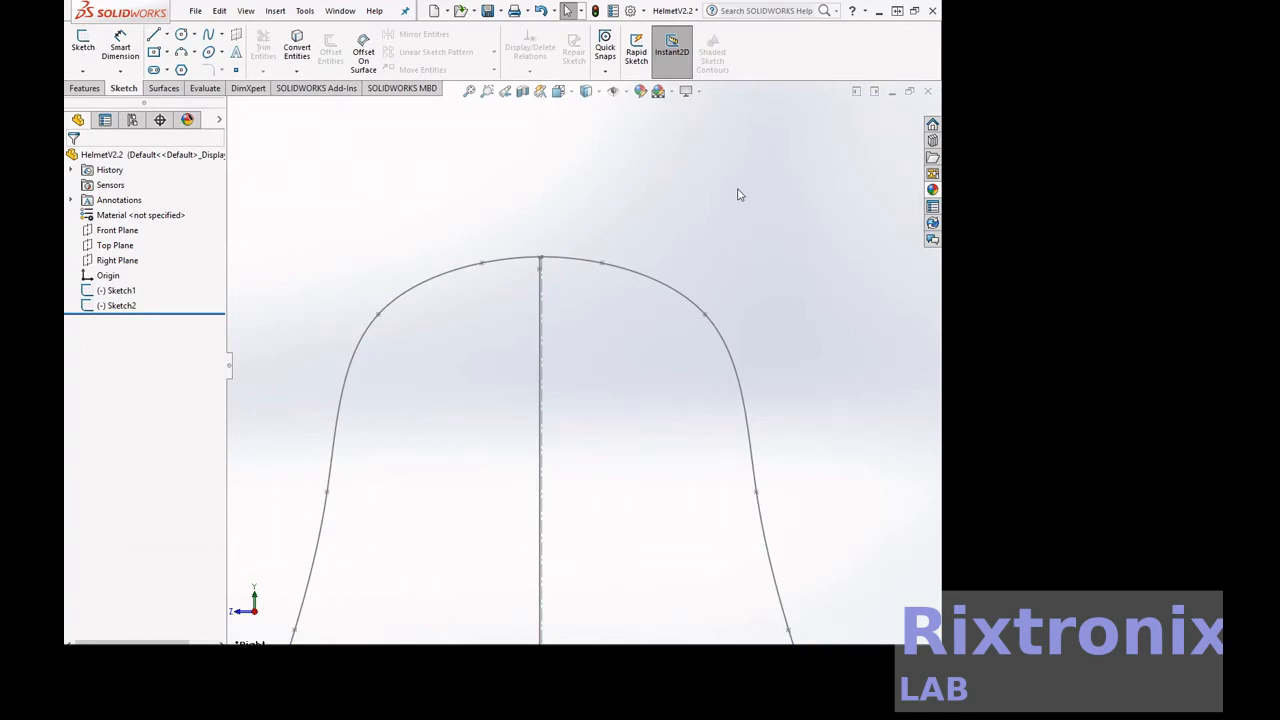
Start a lofted surface and use SelectionManager to add the near half-spline of the front profile as the first loft profile
scroll(738, 194, "down", 3)
scroll(738, 194, "up", 3)
right_click(734, 203)
left_click(766, 257)
mouse_move(766, 257)
left_mouse_down()
mouse_move(817, 234)
mouse_move(805, 250)
left_mouse_up()
scroll(751, 271, "up", 5)
mouse_move(737, 271)
left_mouse_down()
mouse_move(660, 274)
mouse_move(634, 346)
mouse_move(657, 207)
mouse_move(623, 246)
mouse_move(626, 144)
mouse_move(626, 200)
left_mouse_up()
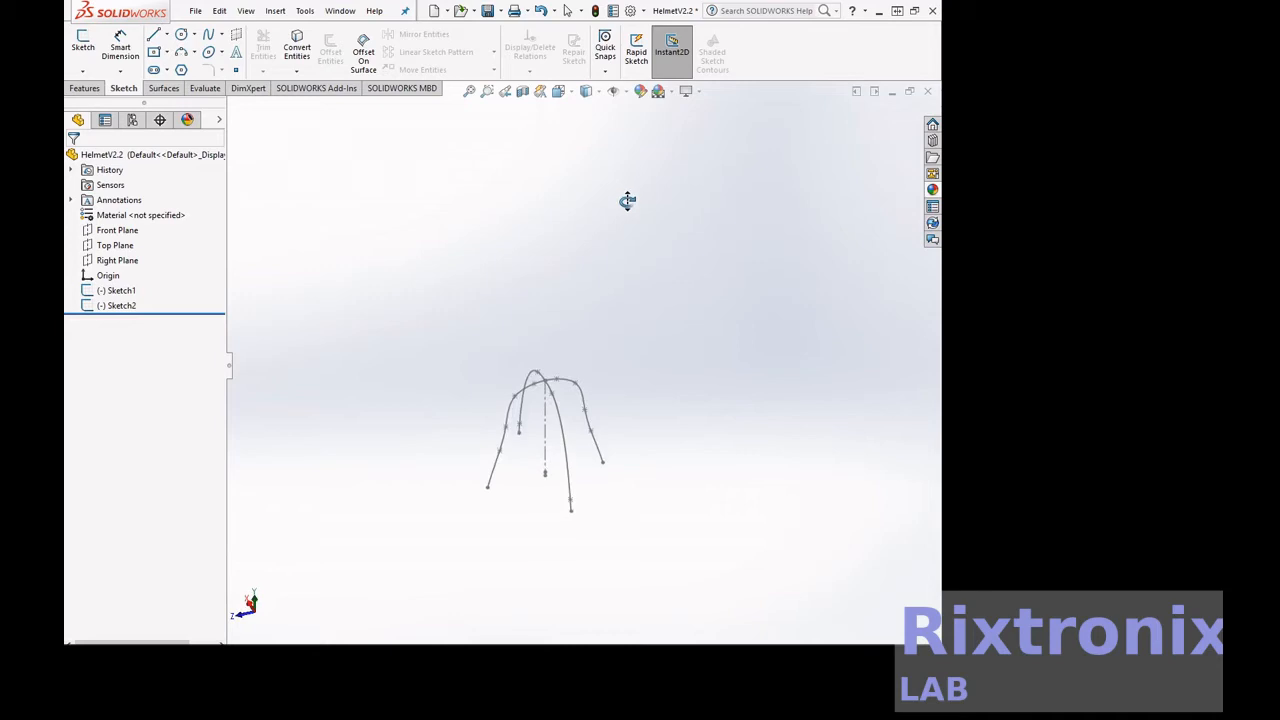
left_click(170, 88)
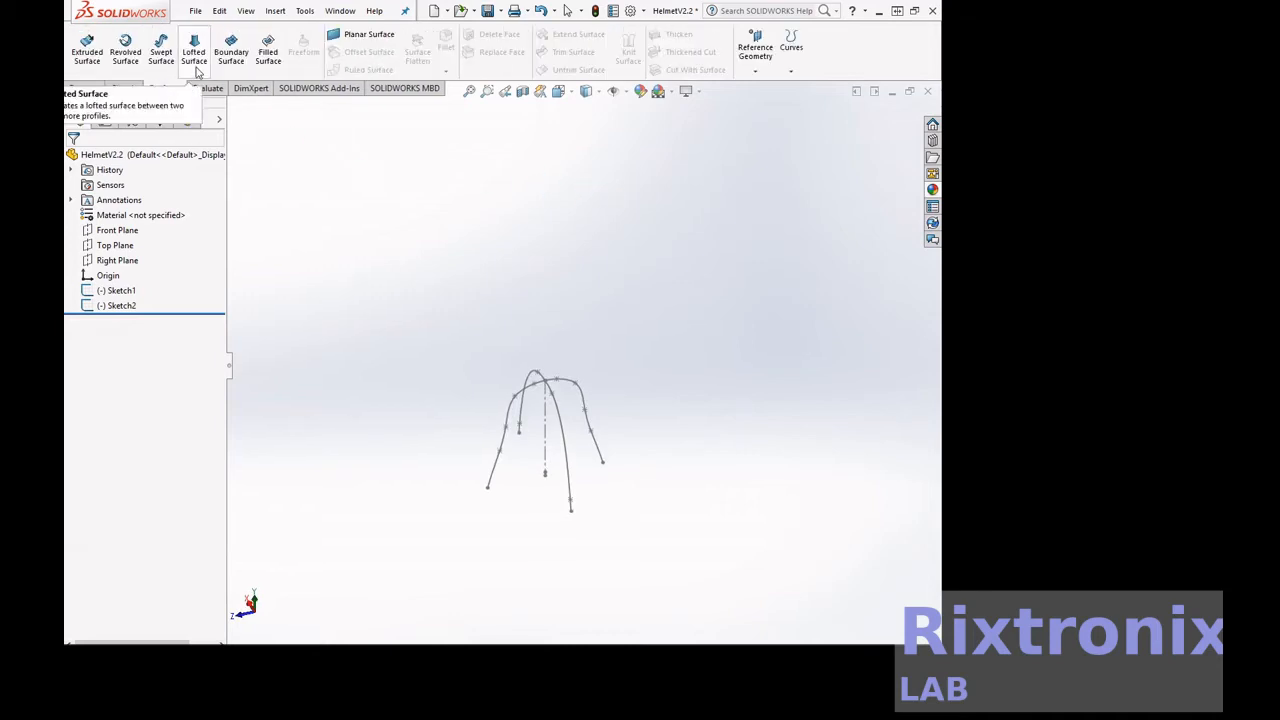
left_click(194, 52)
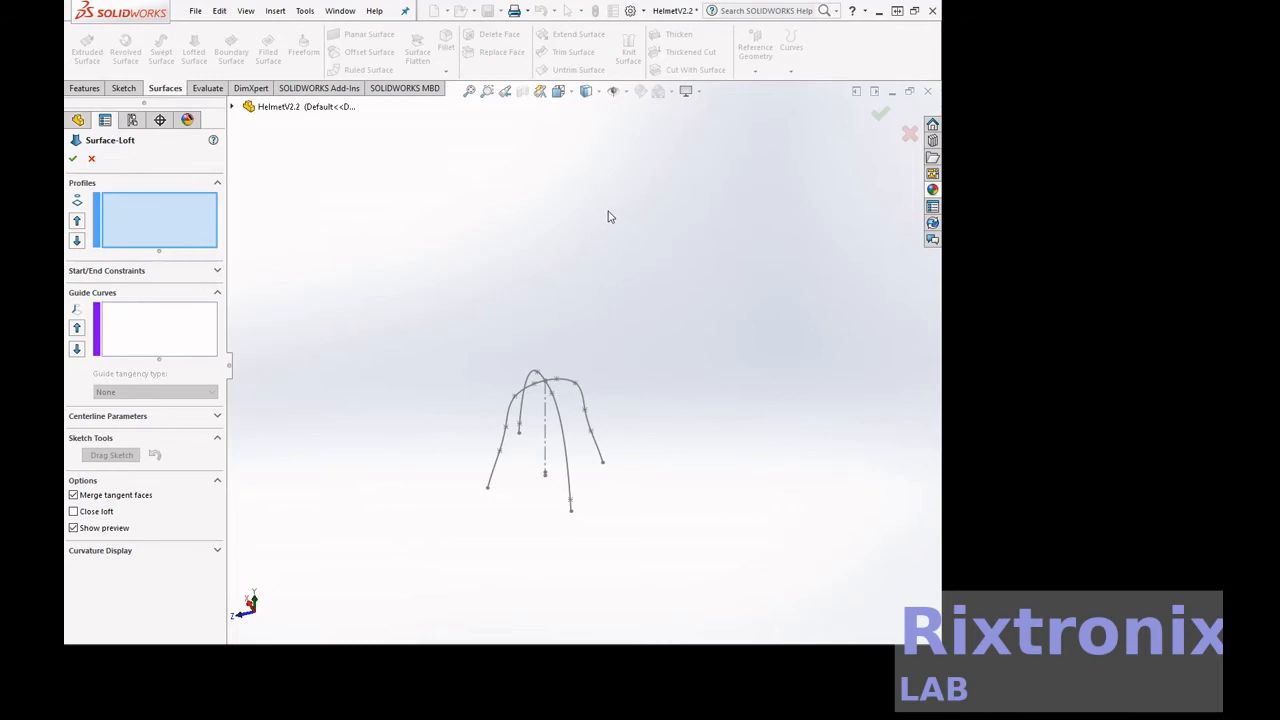
right_click(562, 424)
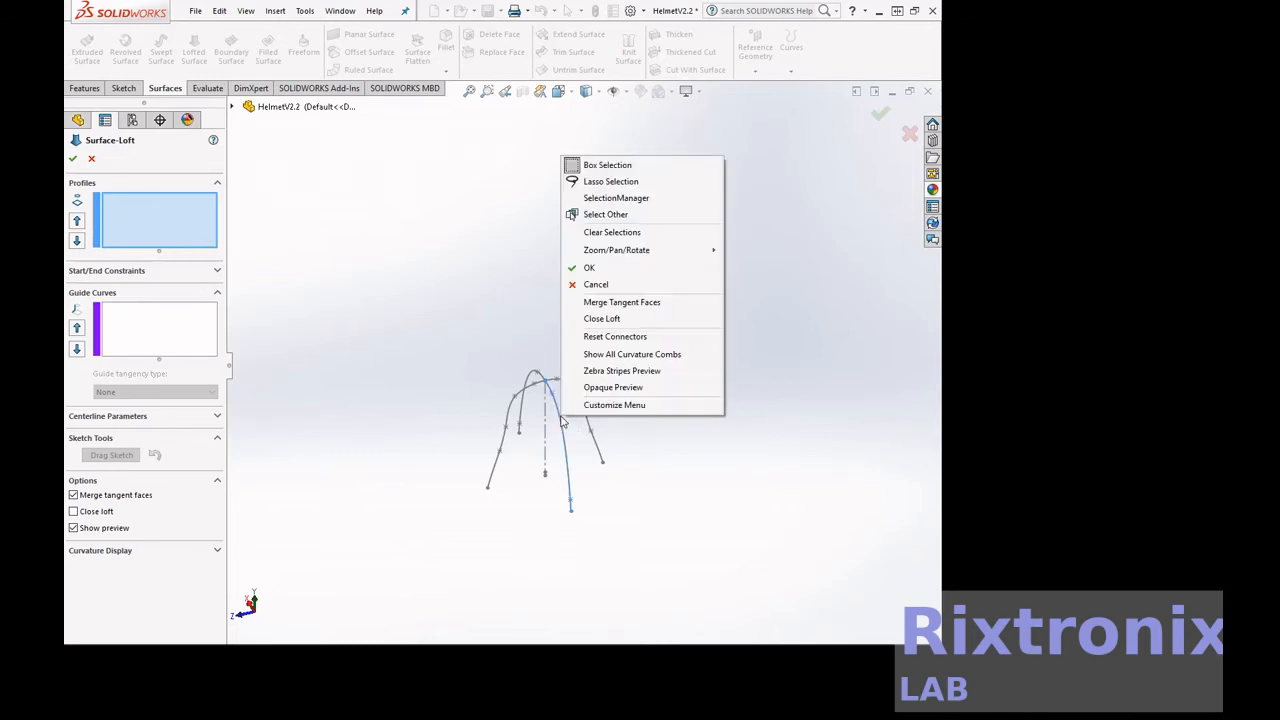
left_click(628, 198)
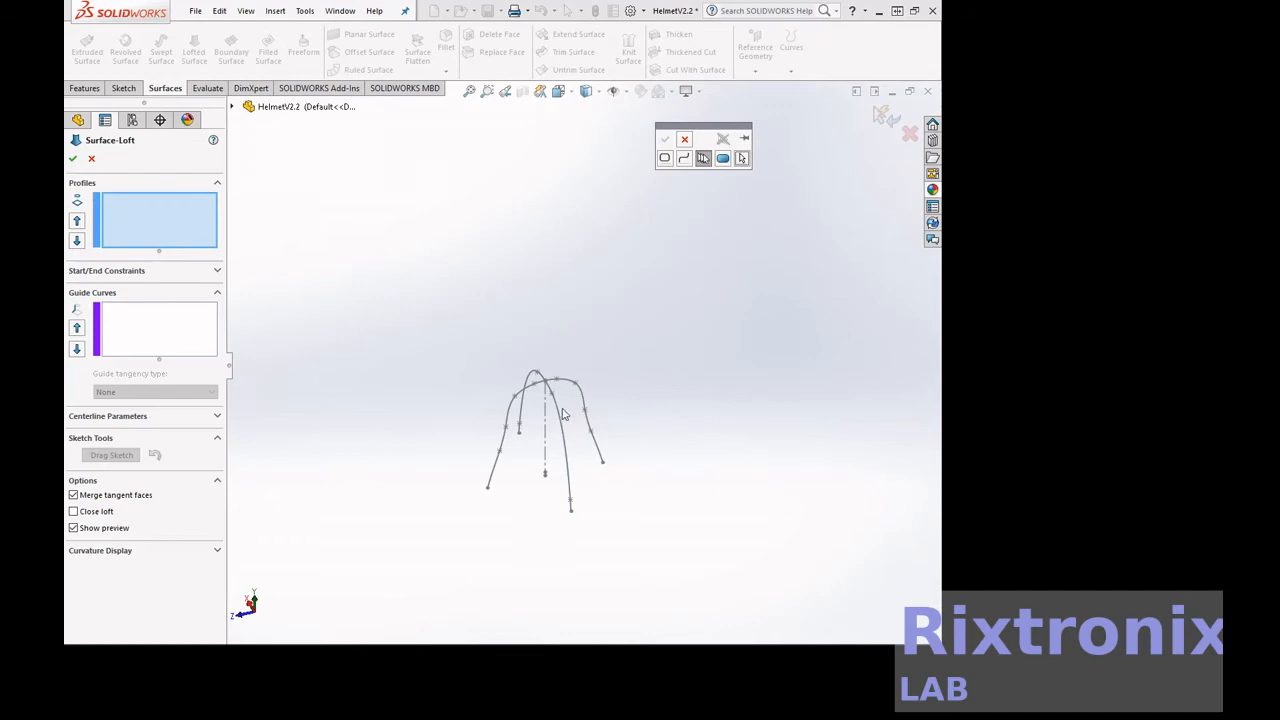
left_click(565, 419)
left_click(665, 140)
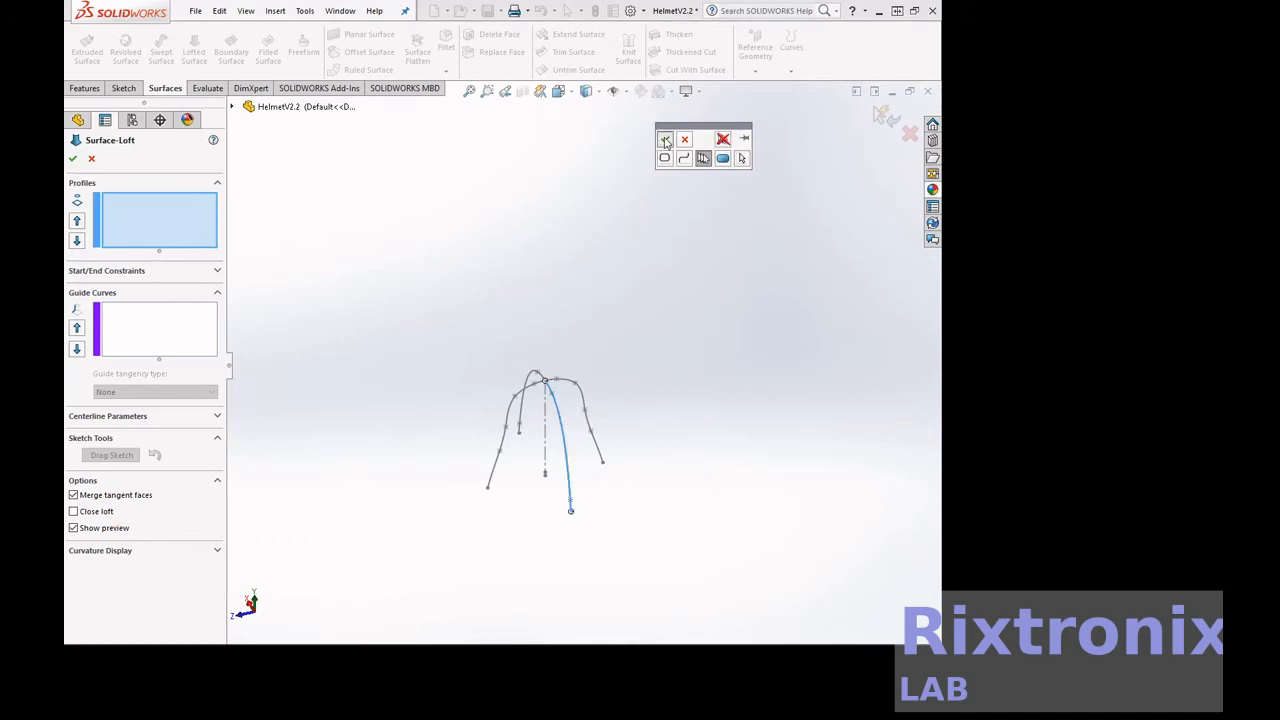
Add the adjacent positive-Z half-spline of the side profile as the second loft profile through SelectionManager
right_click(511, 413)
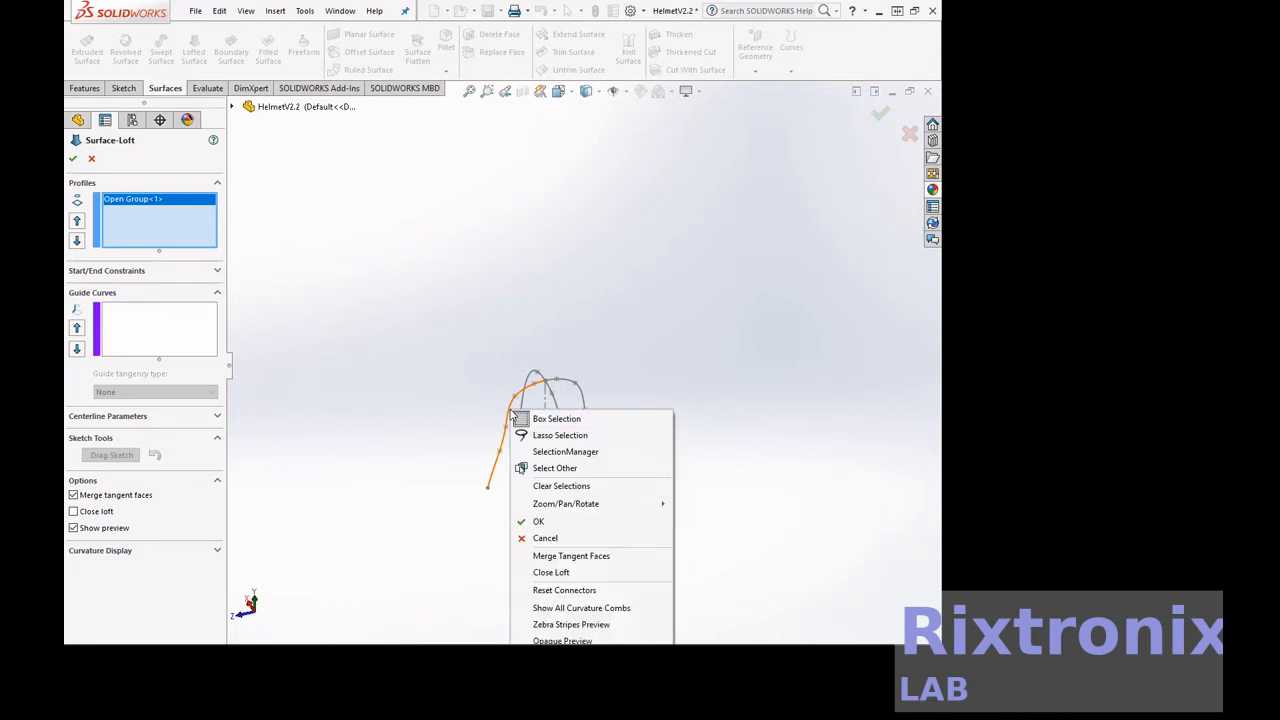
left_click(561, 452)
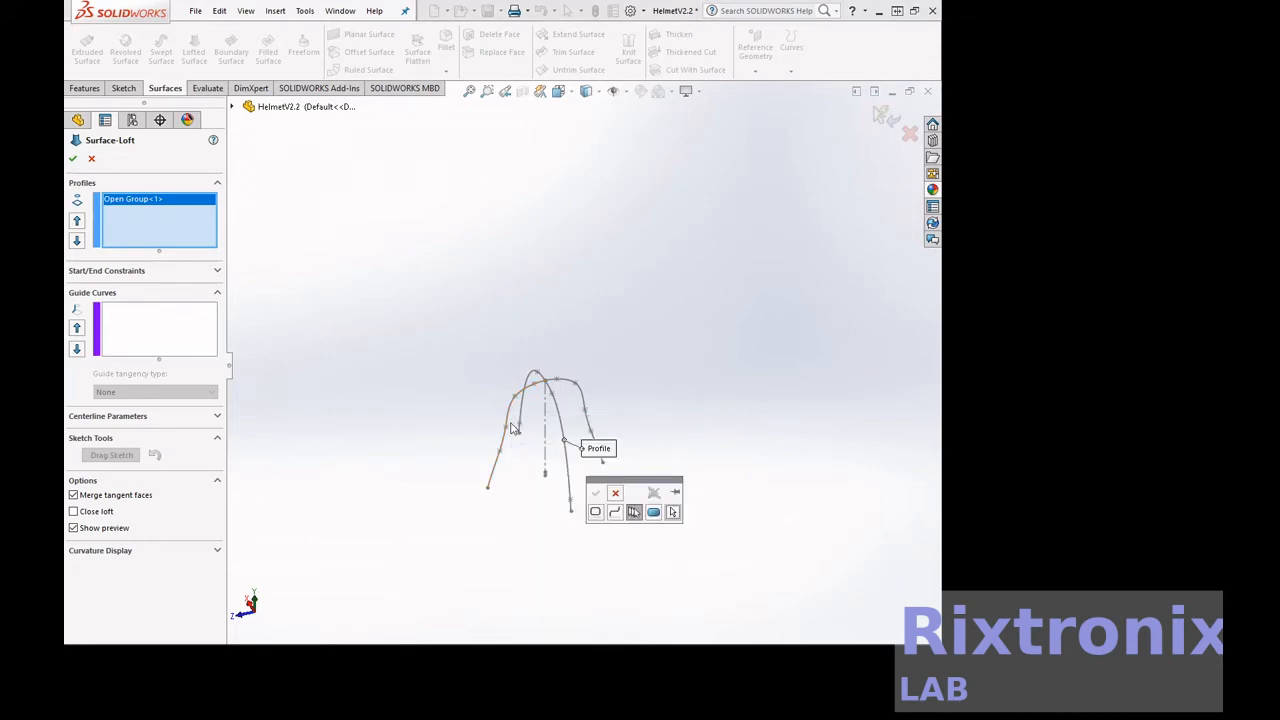
left_click(511, 428)
right_click(511, 428)
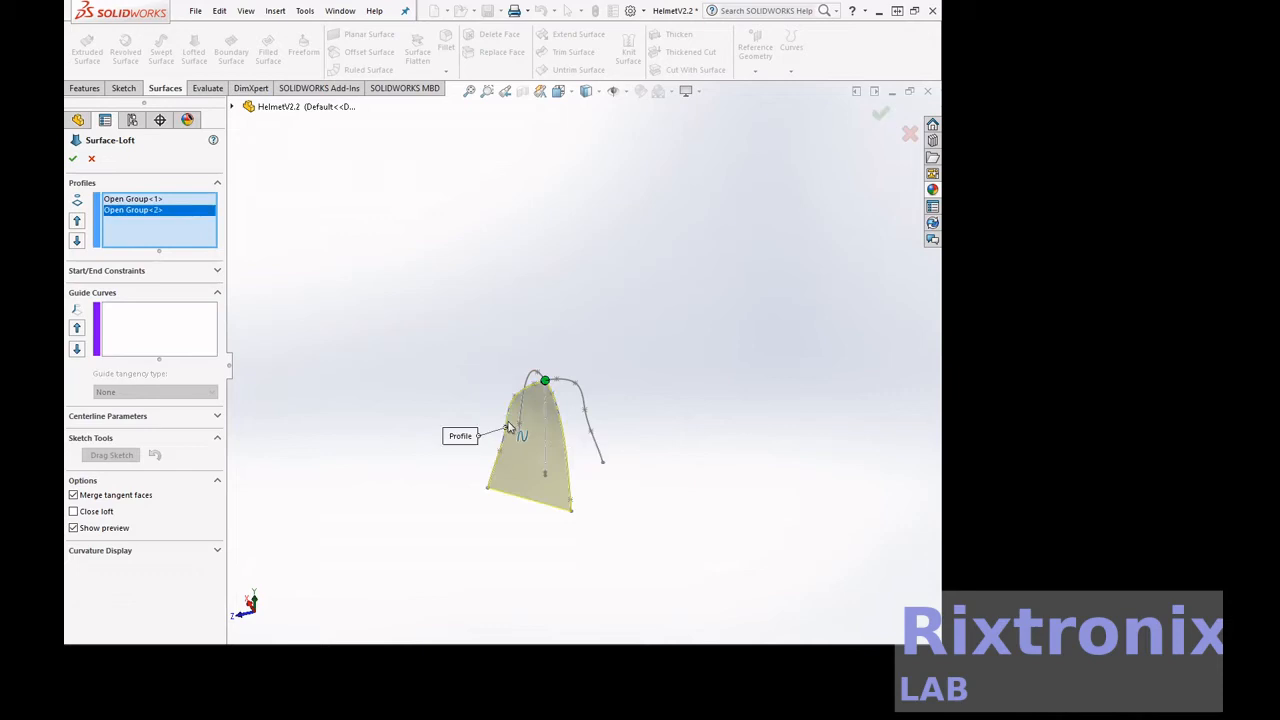
Add the positive-X half-spline of the front profile as the third loft profile through SelectionManager
right_click(546, 280)
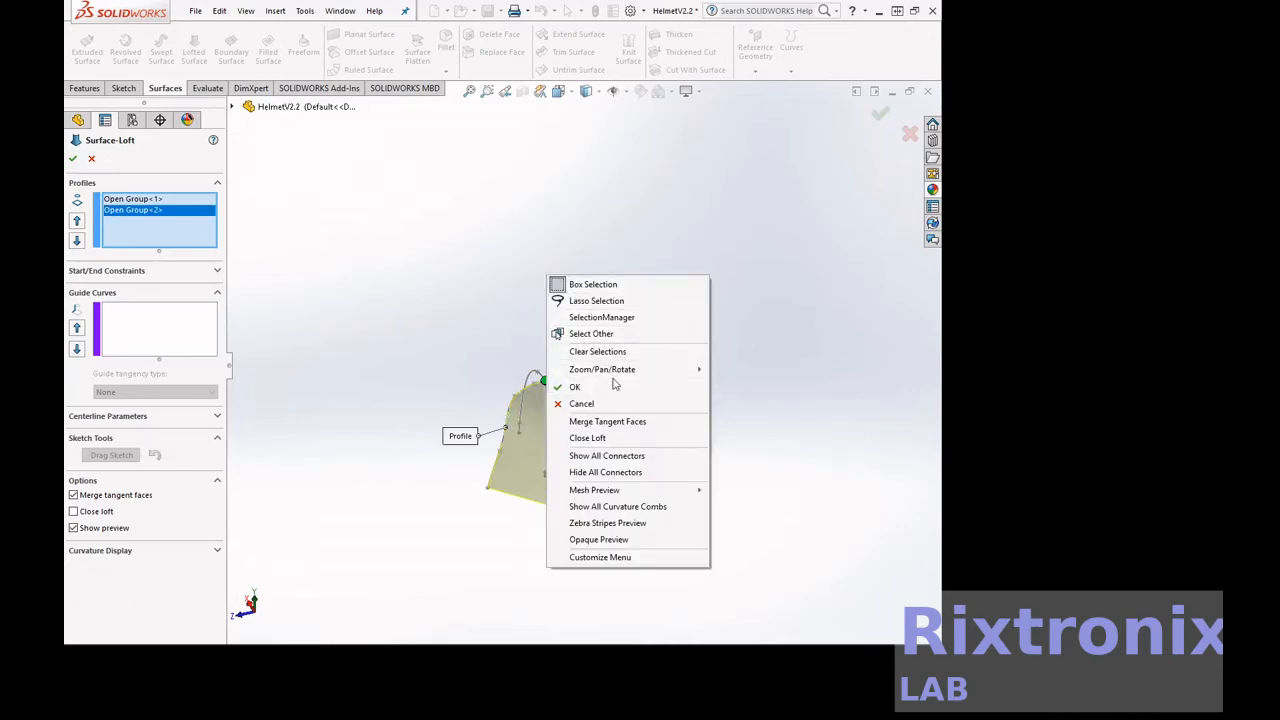
mouse_move(620, 369)
left_click(750, 418)
left_click_drag(731, 377, 611, 309)
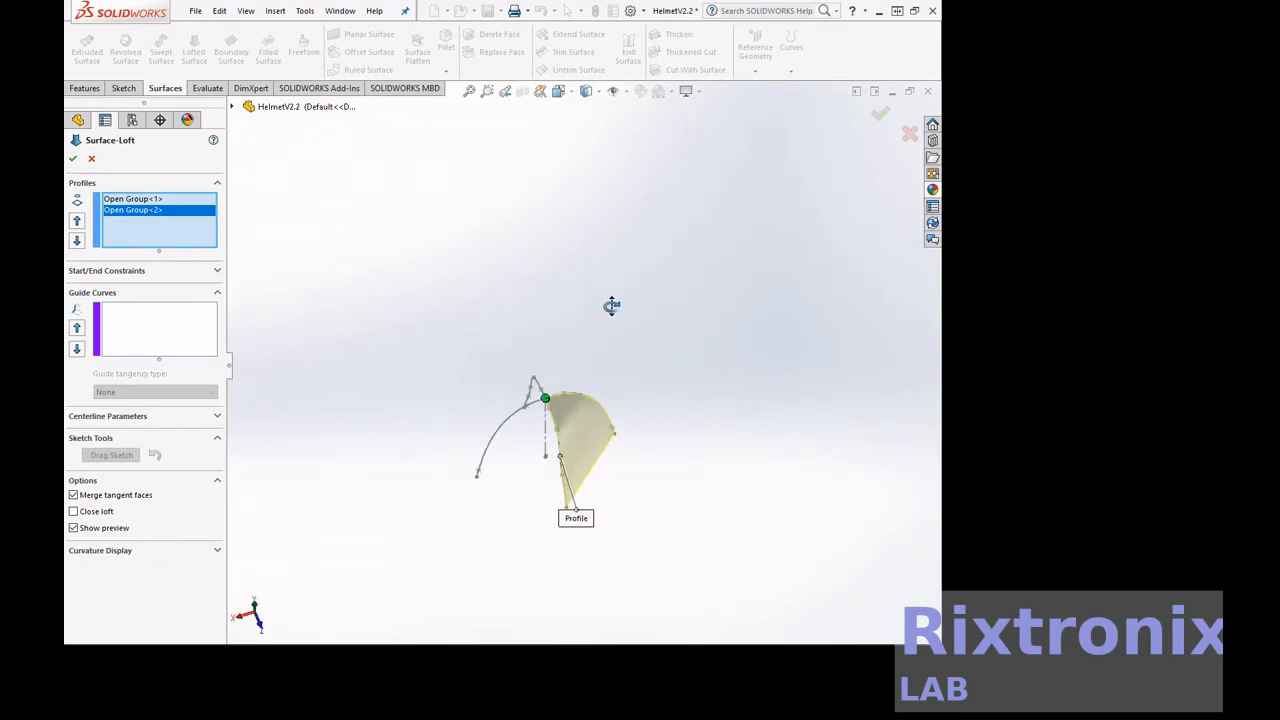
right_click(578, 282)
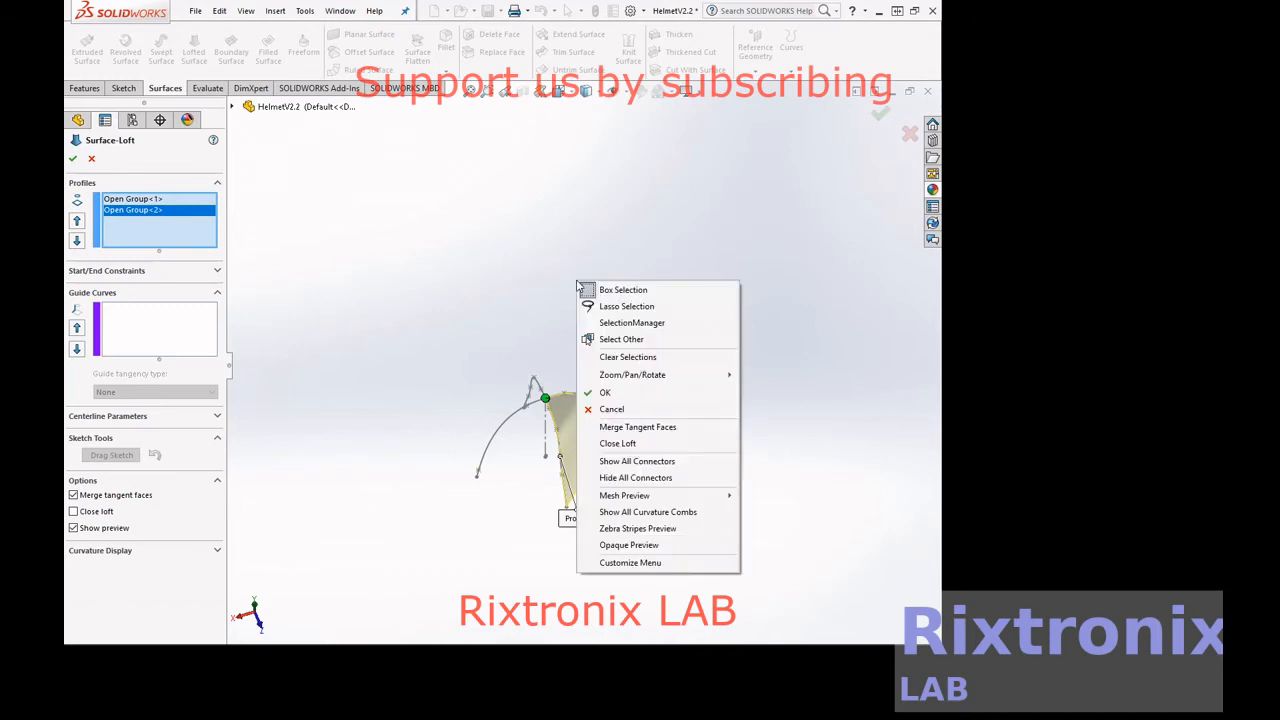
left_click(612, 316)
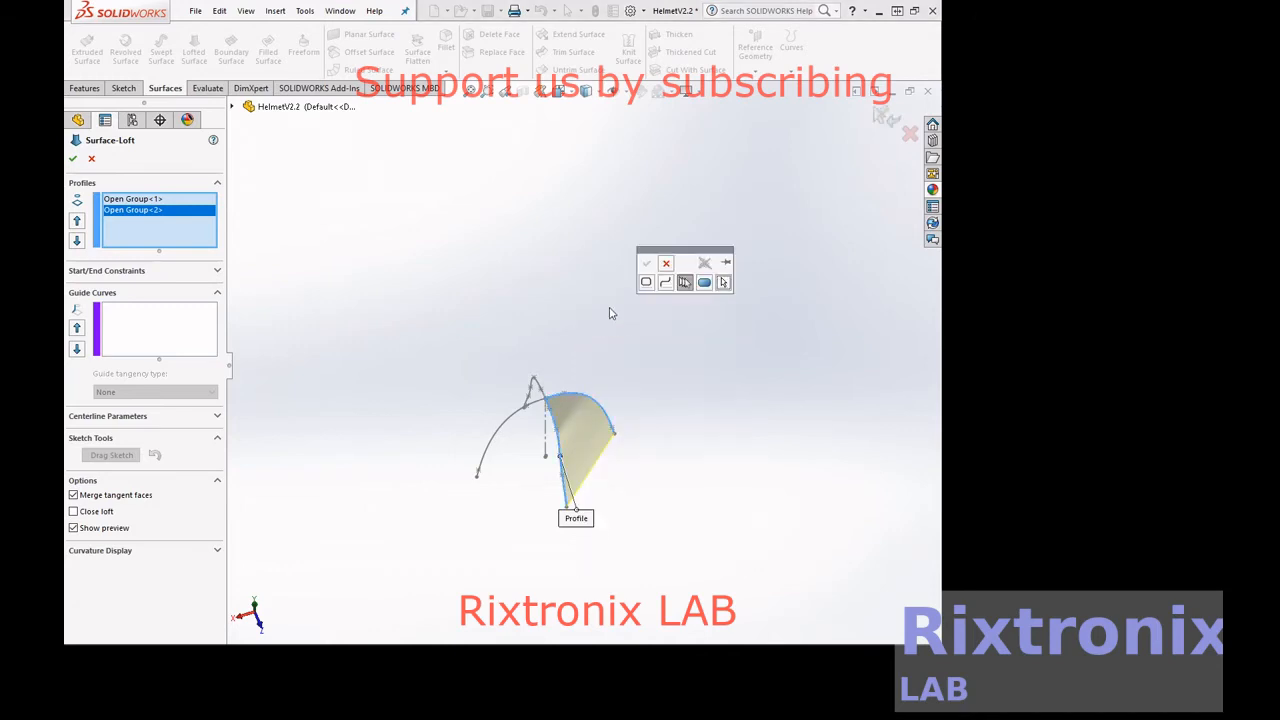
left_click(520, 416)
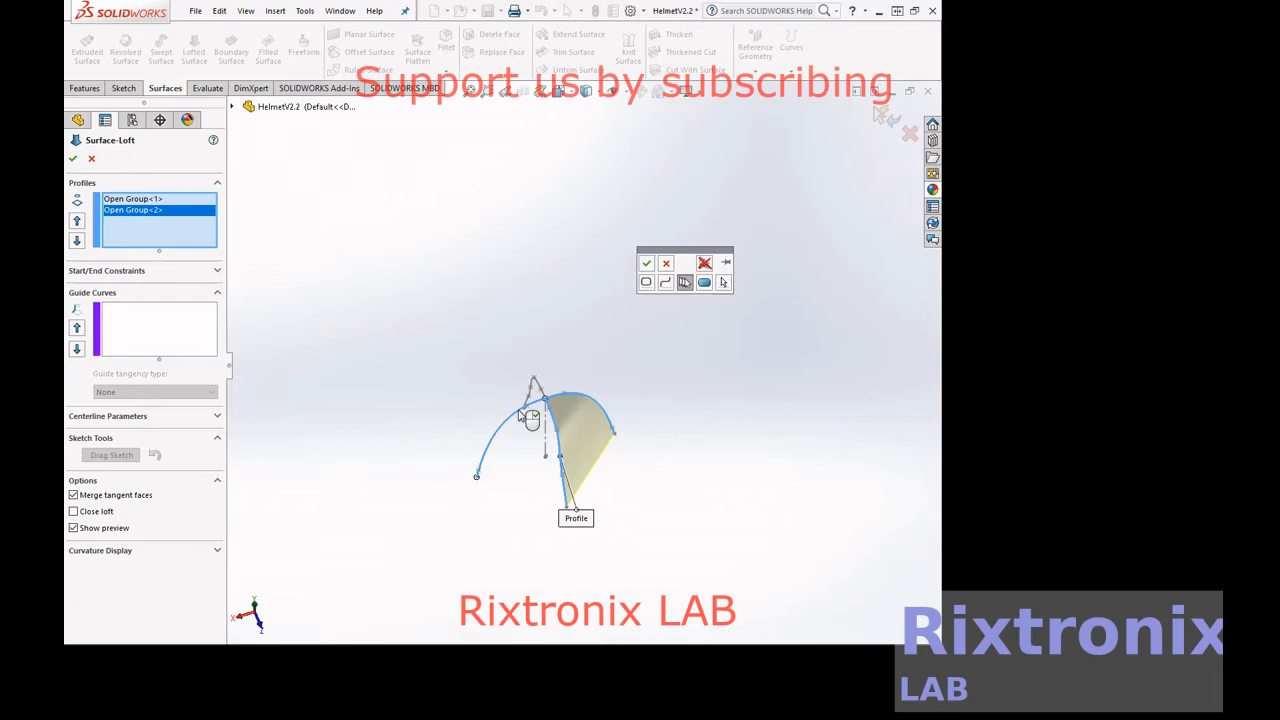
right_click(520, 414)
Try to add the remaining negative-Z half-spline of the side profile as the fourth loft profile through SelectionManager
right_click(664, 352)
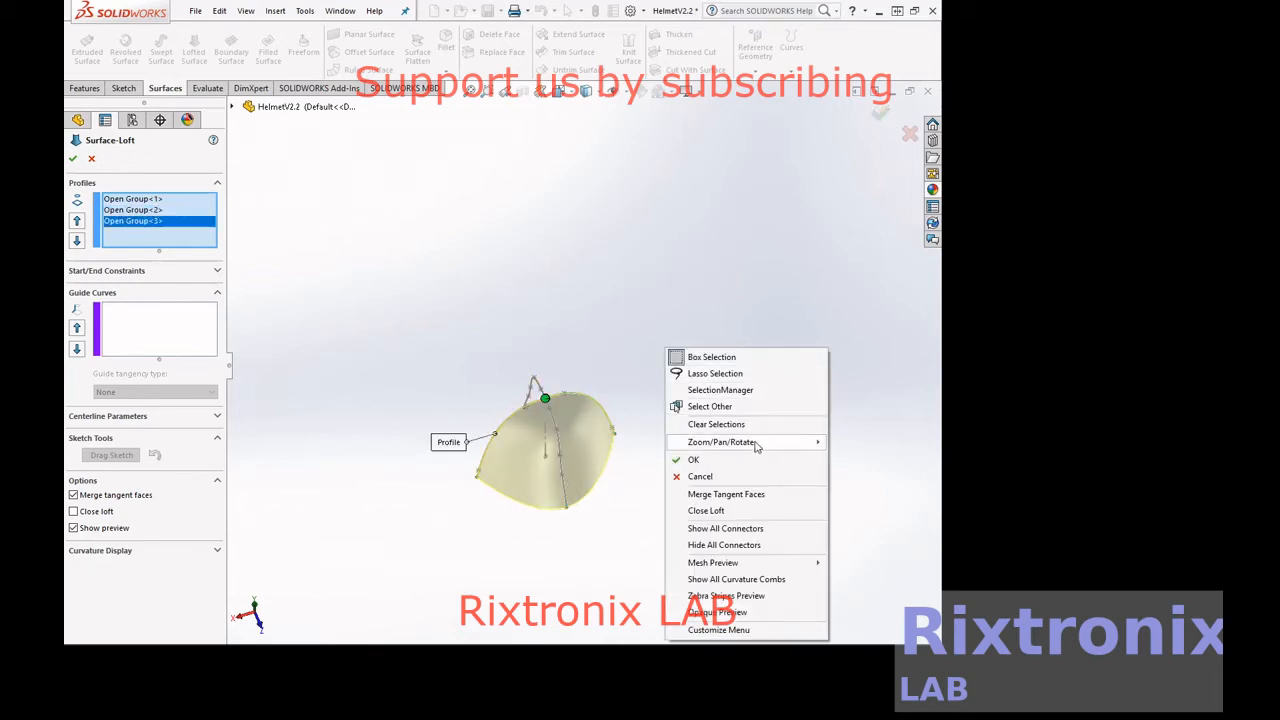
mouse_move(760, 443)
left_click(575, 491)
left_click_drag(371, 351, 431, 543)
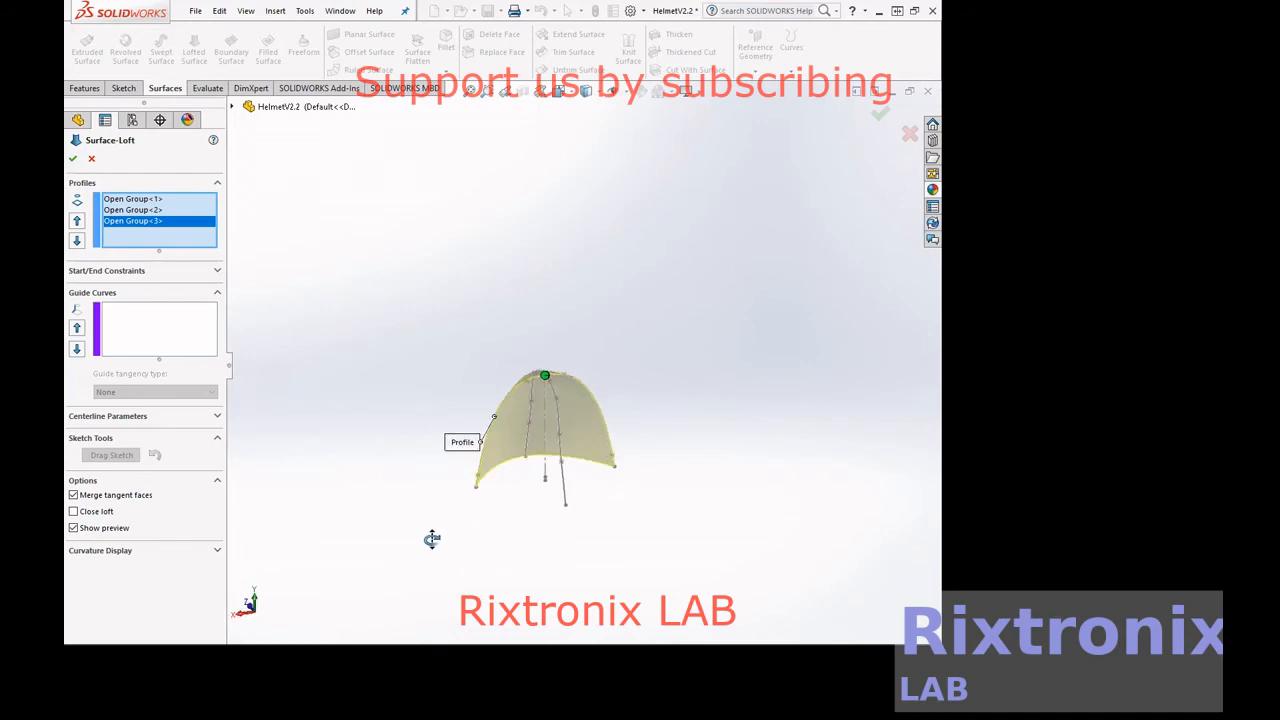
right_click(730, 222)
left_click(765, 262)
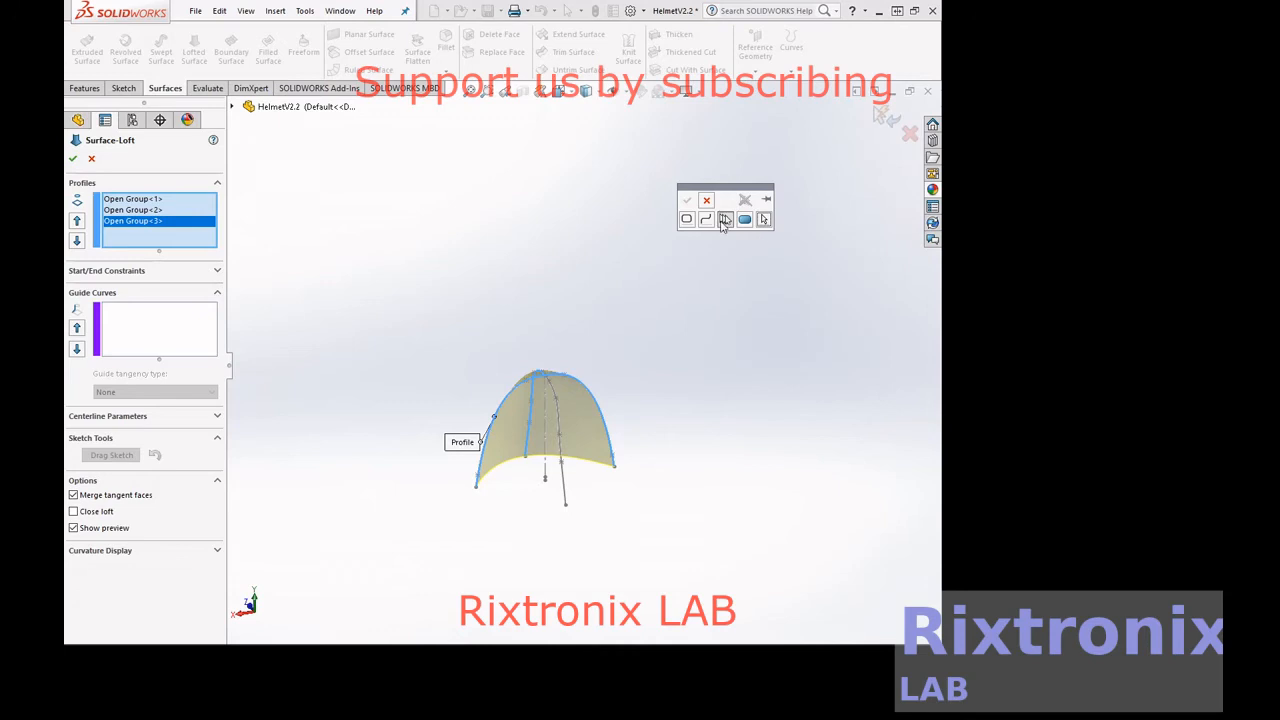
left_click(561, 456)
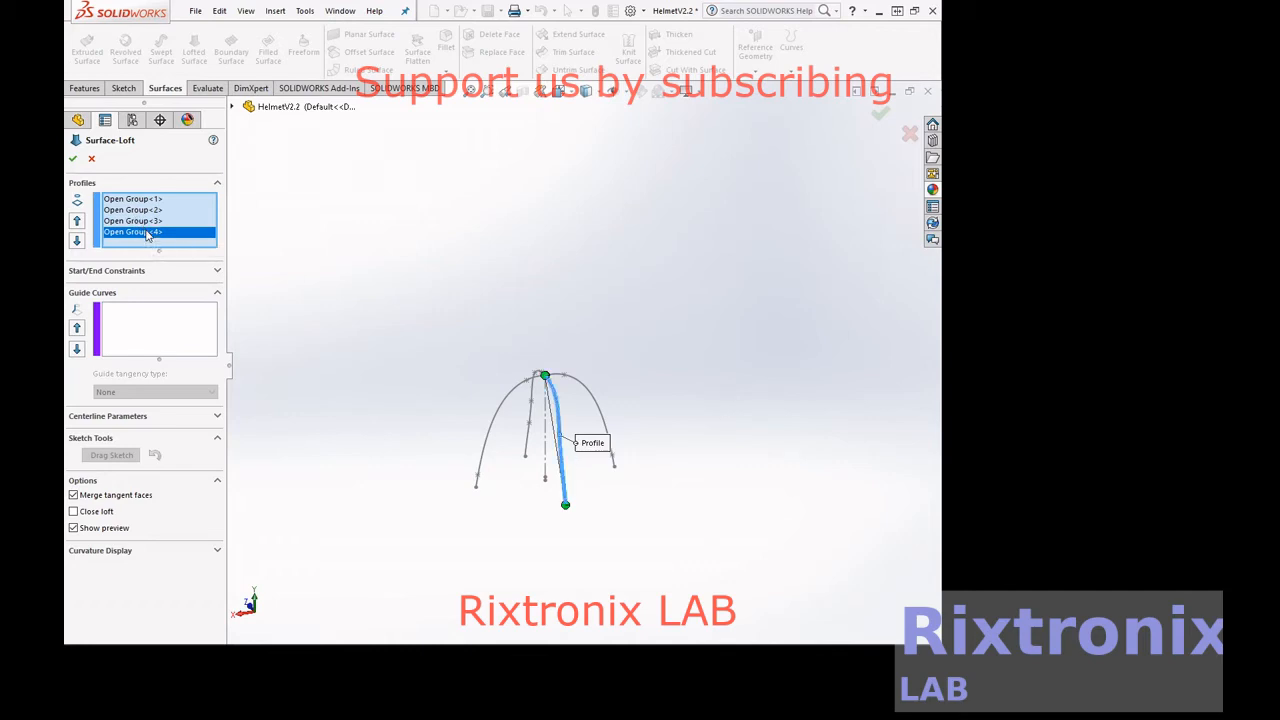
Remove the fourth profile from the loft and turn on Close loft
key("Delete")
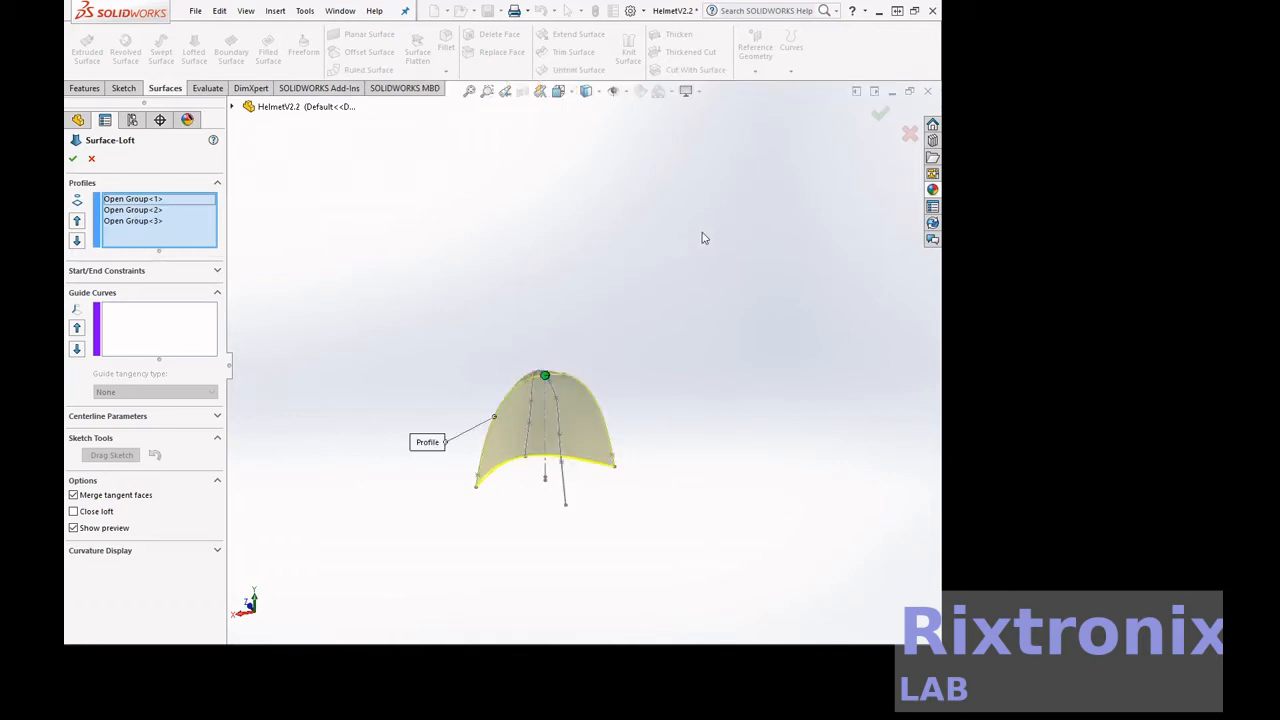
left_click(73, 511)
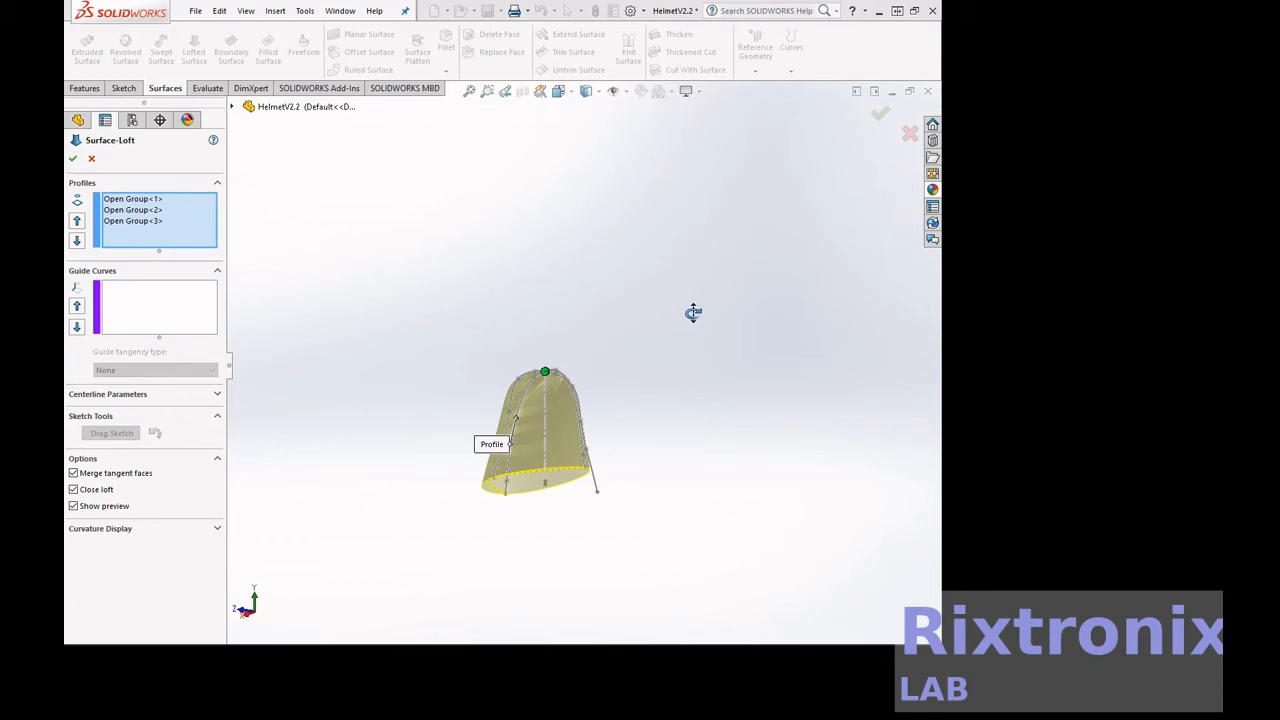
middle_click_drag(707, 276, 776, 311)
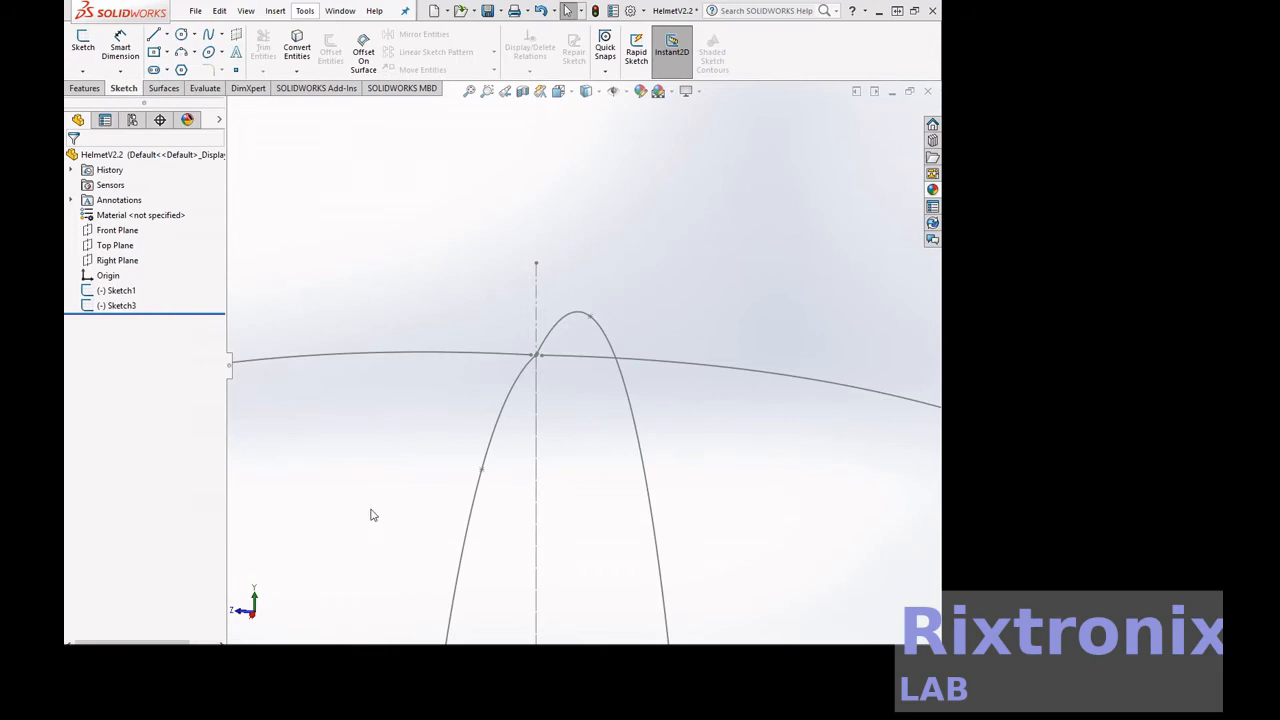
Save the part with its two reshaped profile sketches
key("f")
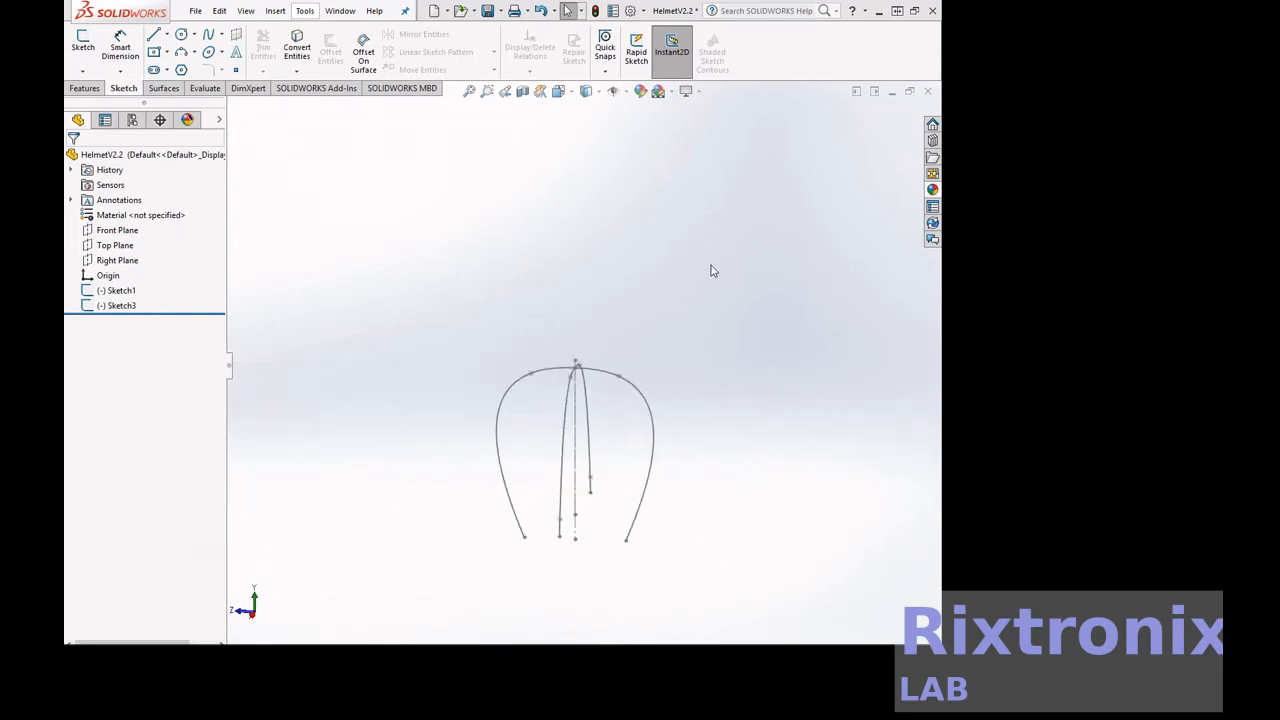
right_click(712, 270)
left_click(752, 330)
mouse_move(740, 336)
left_mouse_down()
mouse_move(644, 366)
mouse_move(469, 334)
mouse_move(683, 371)
mouse_move(731, 349)
mouse_move(720, 347)
left_mouse_up()
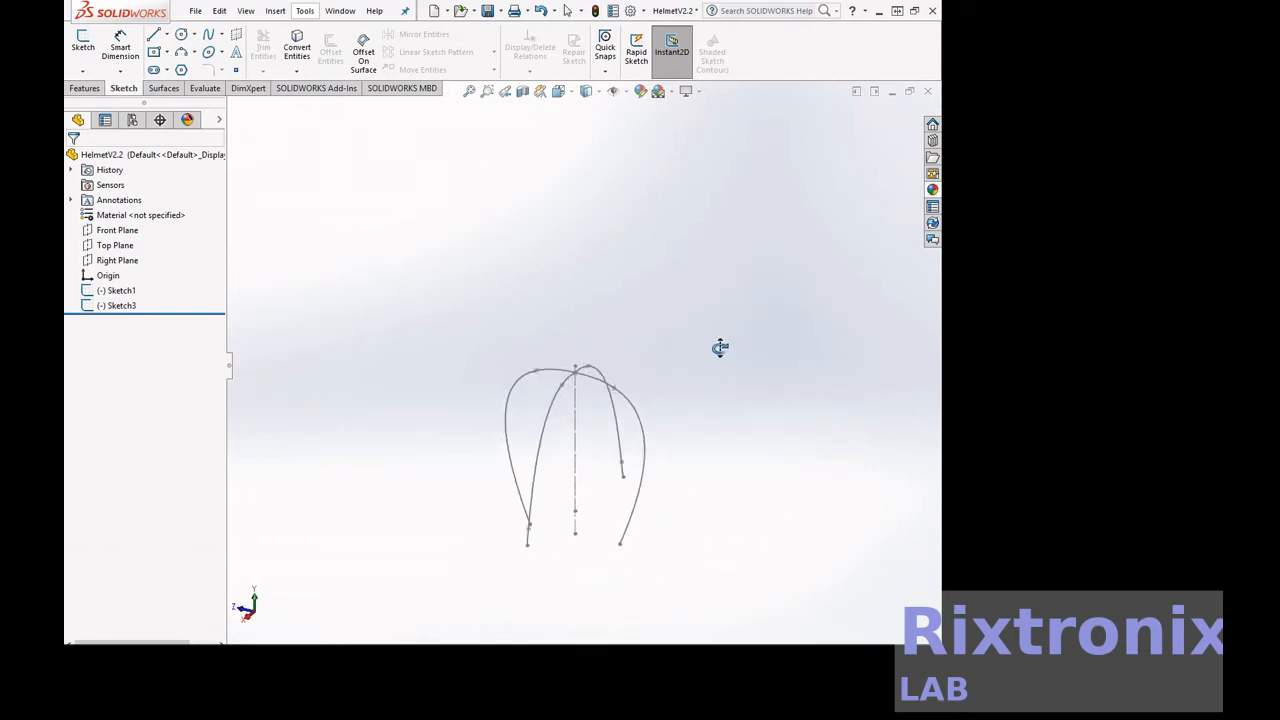
key("Escape")
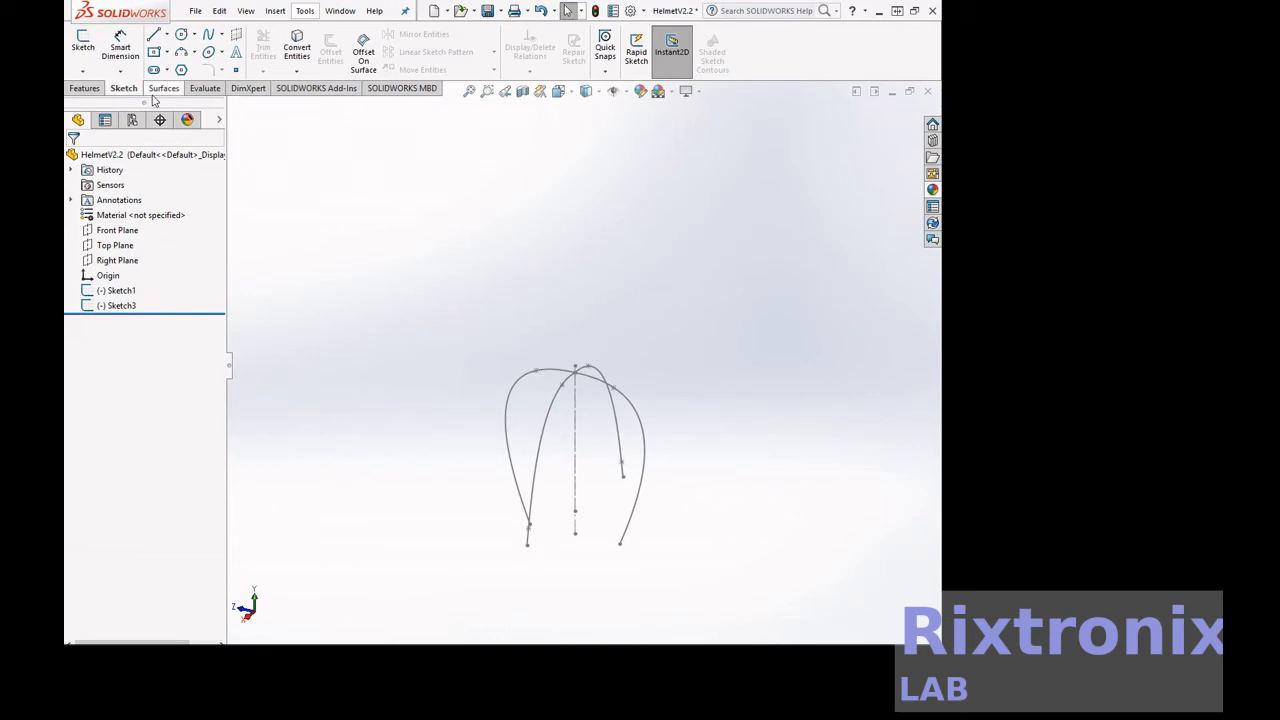
left_click(163, 88)
left_click(195, 10)
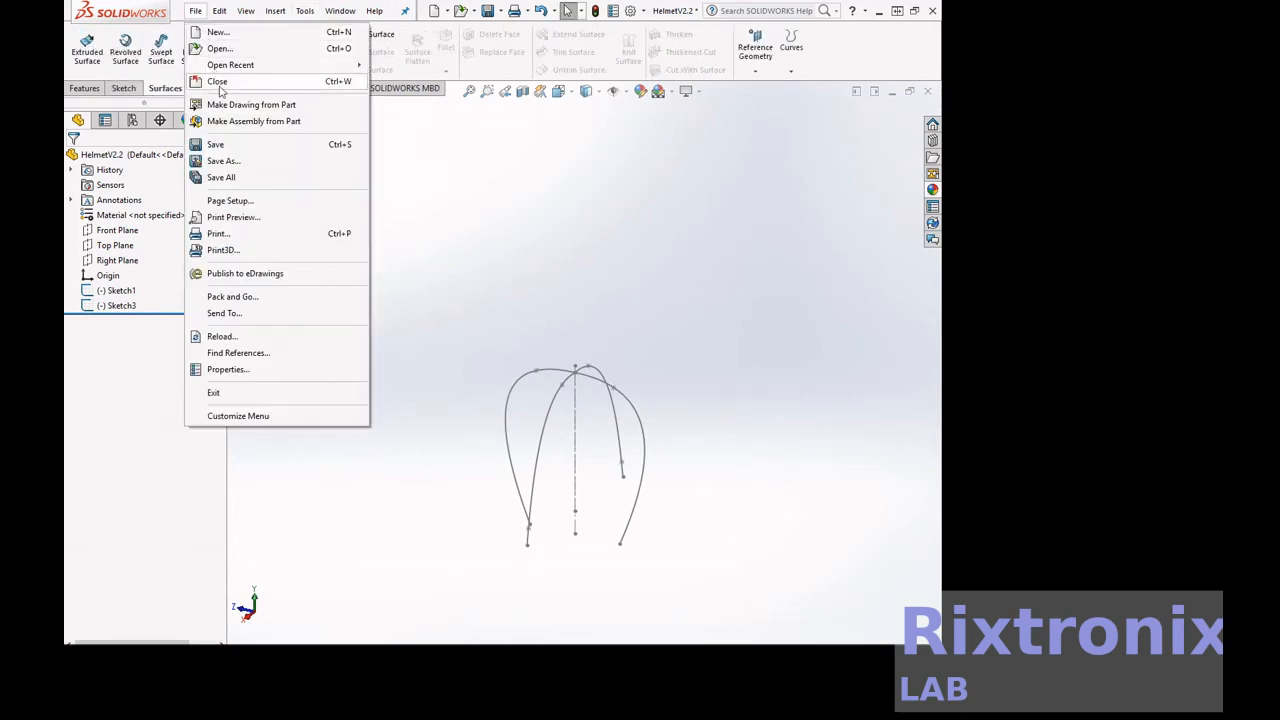
left_click(216, 145)
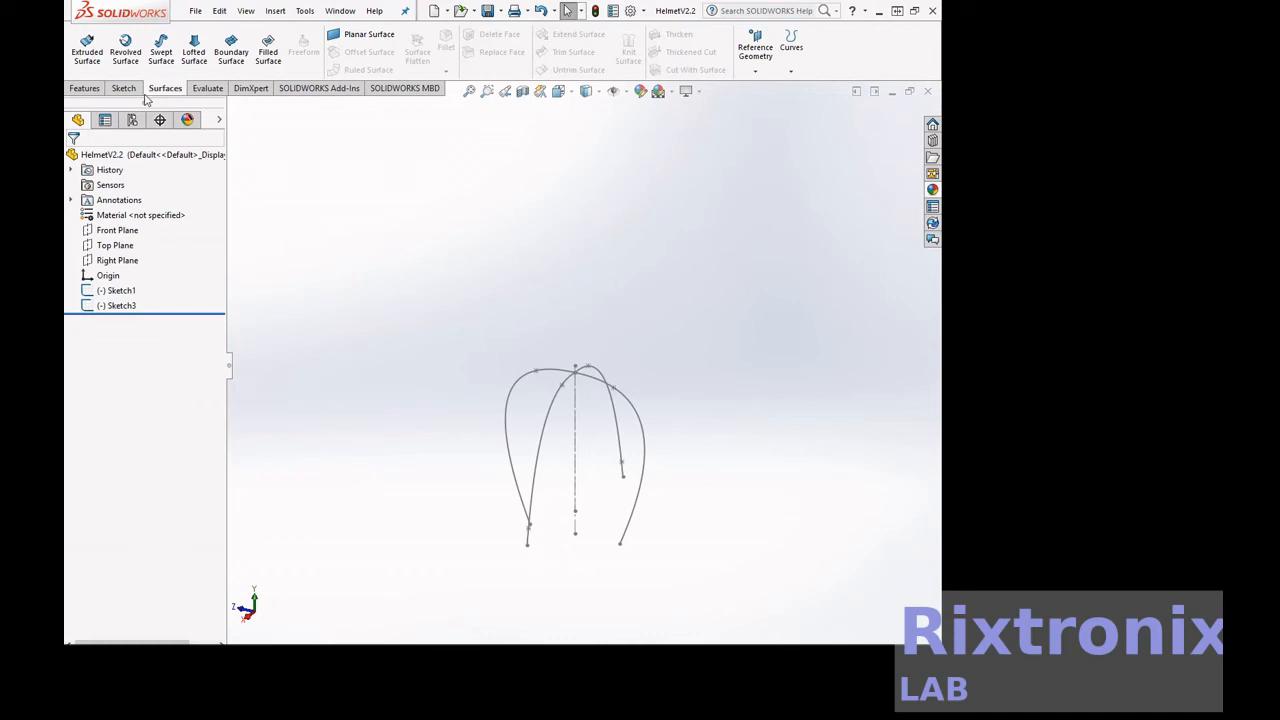
Start a new lofted surface and add the negative-Z half-spline of the side profile as the first profile through SelectionManager
left_click(197, 52)
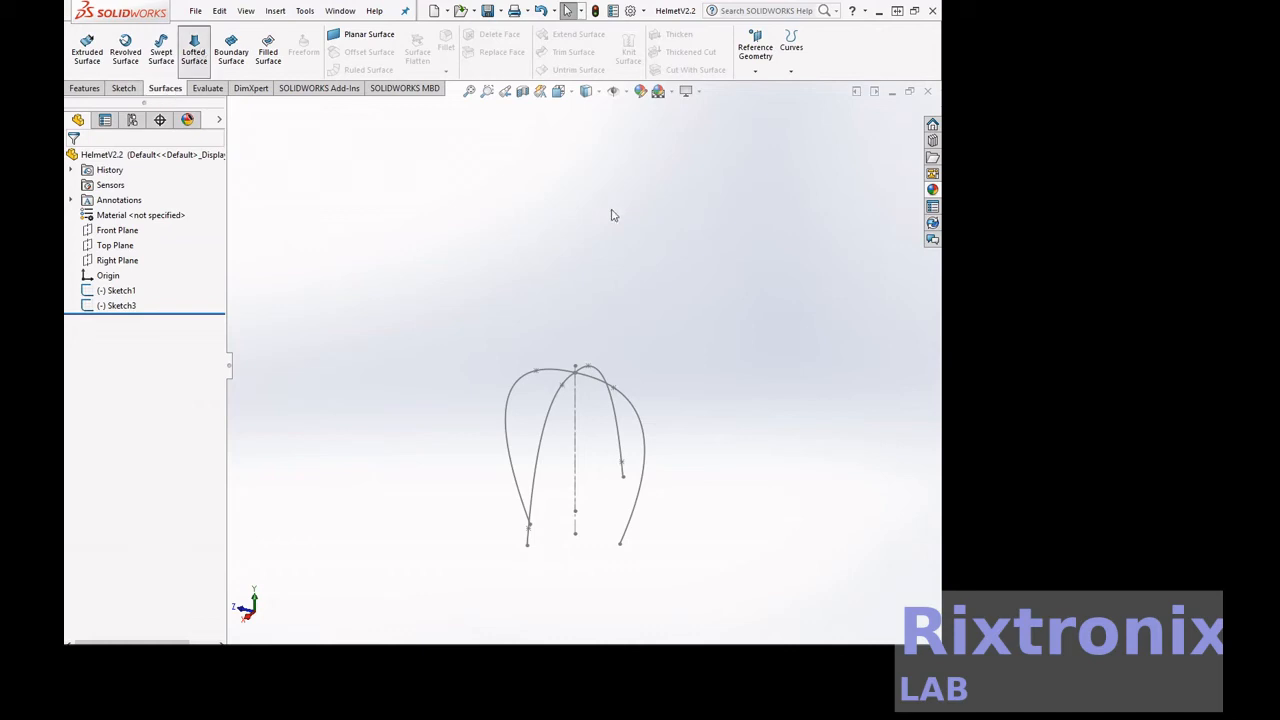
right_click(615, 259)
left_click(655, 295)
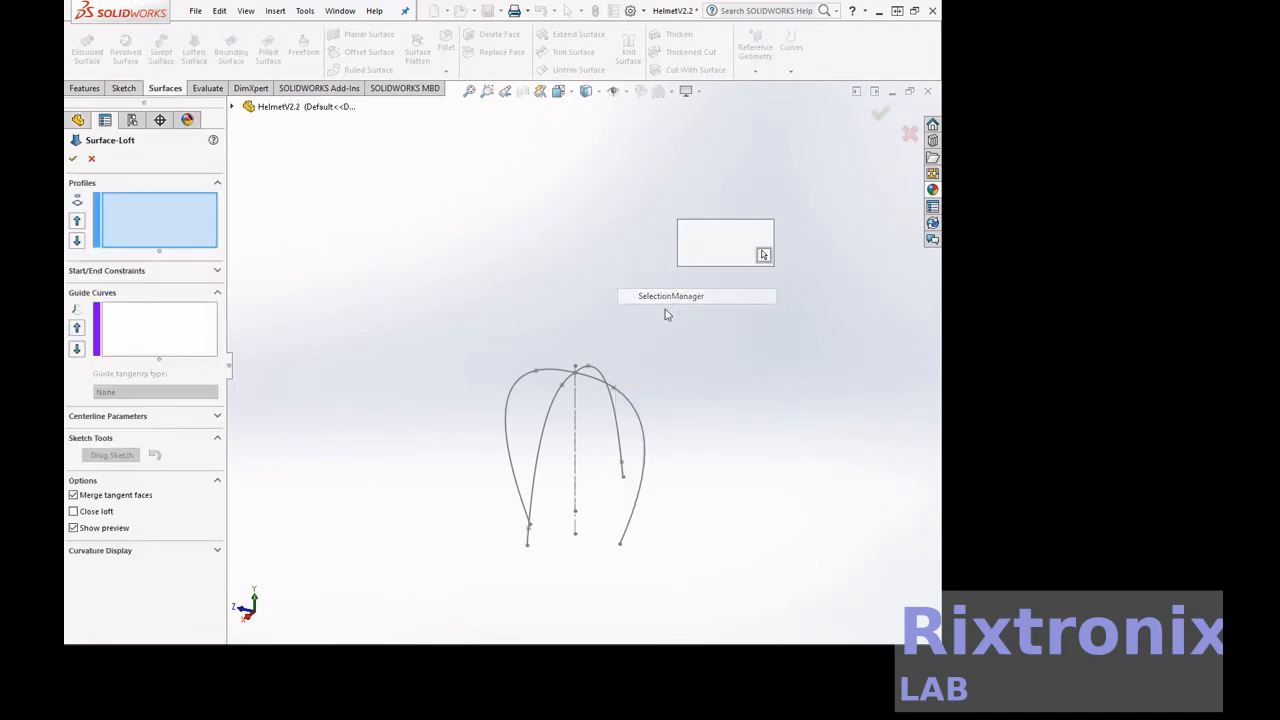
left_click(642, 418)
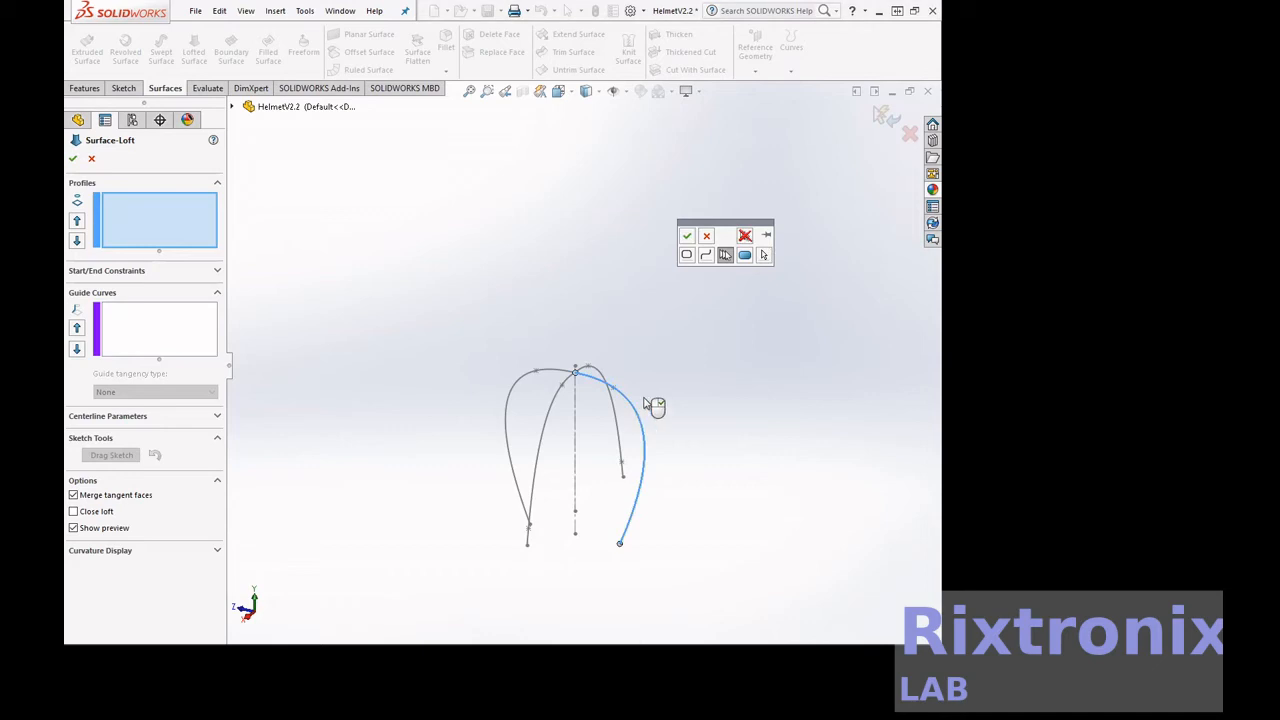
left_click(689, 243)
Add the near, positive-X half-spline of the front profile as the second loft profile through SelectionManager
right_click(673, 285)
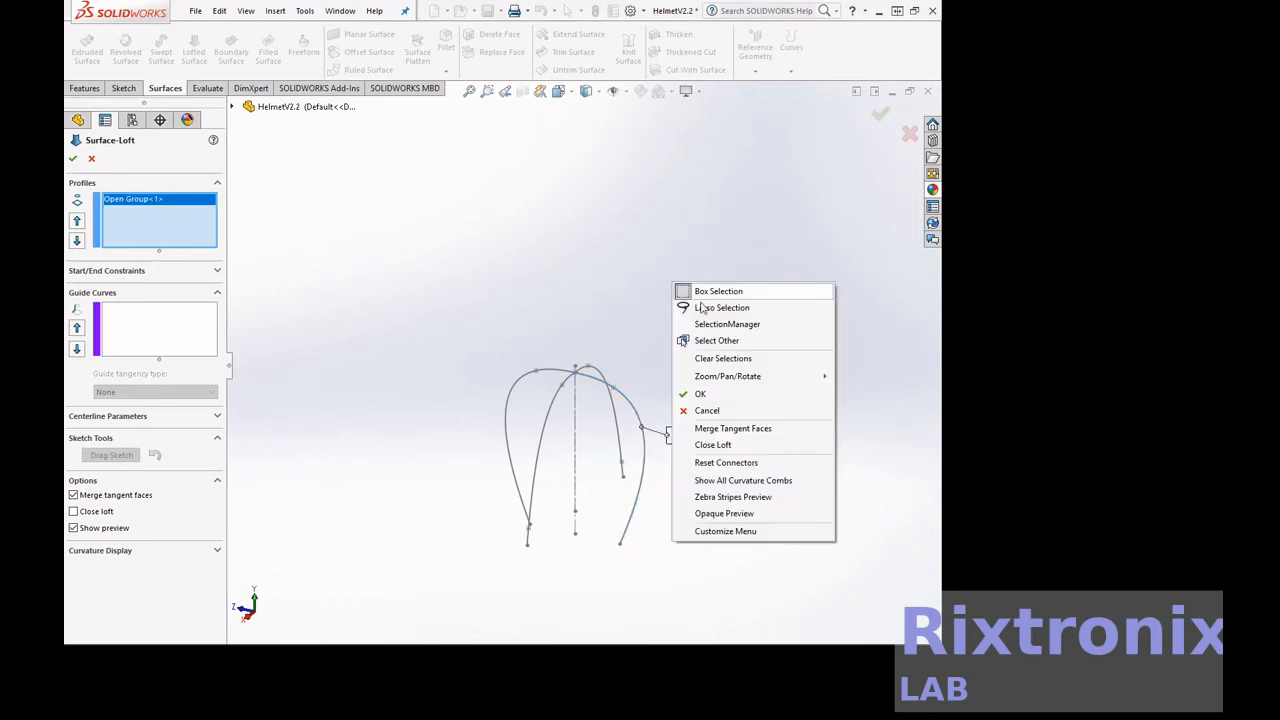
left_click(706, 325)
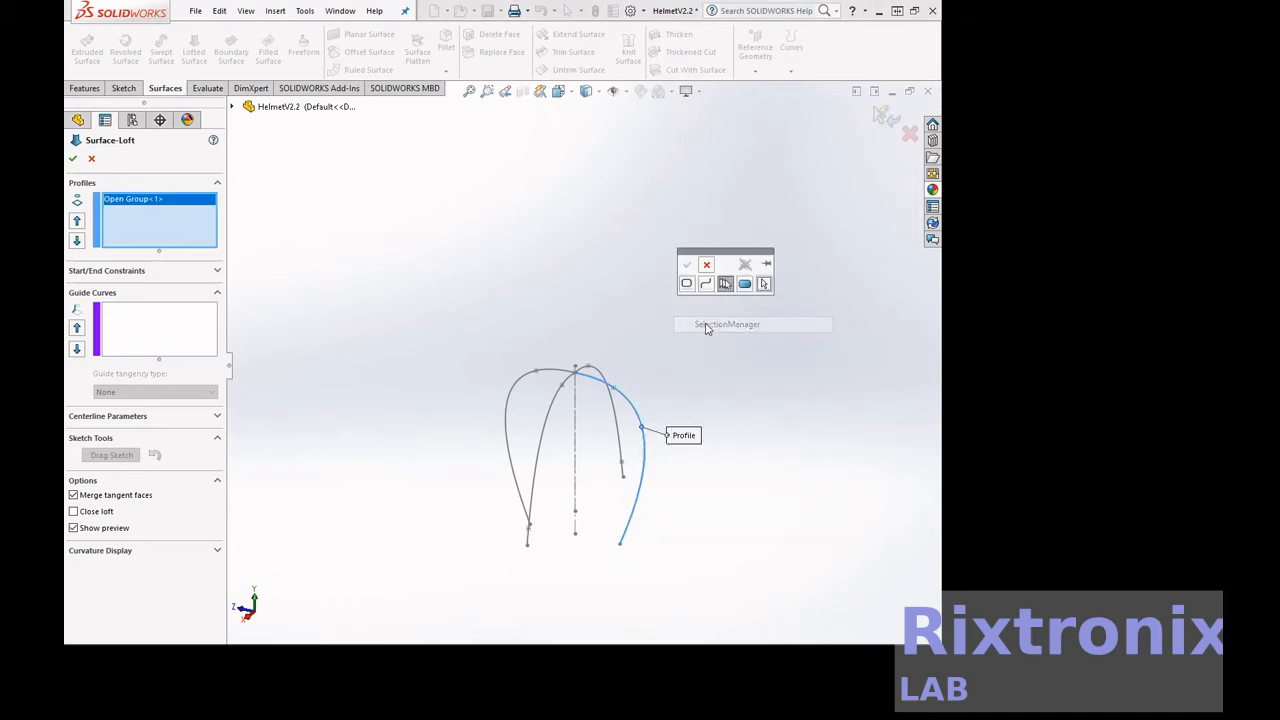
left_click(553, 405)
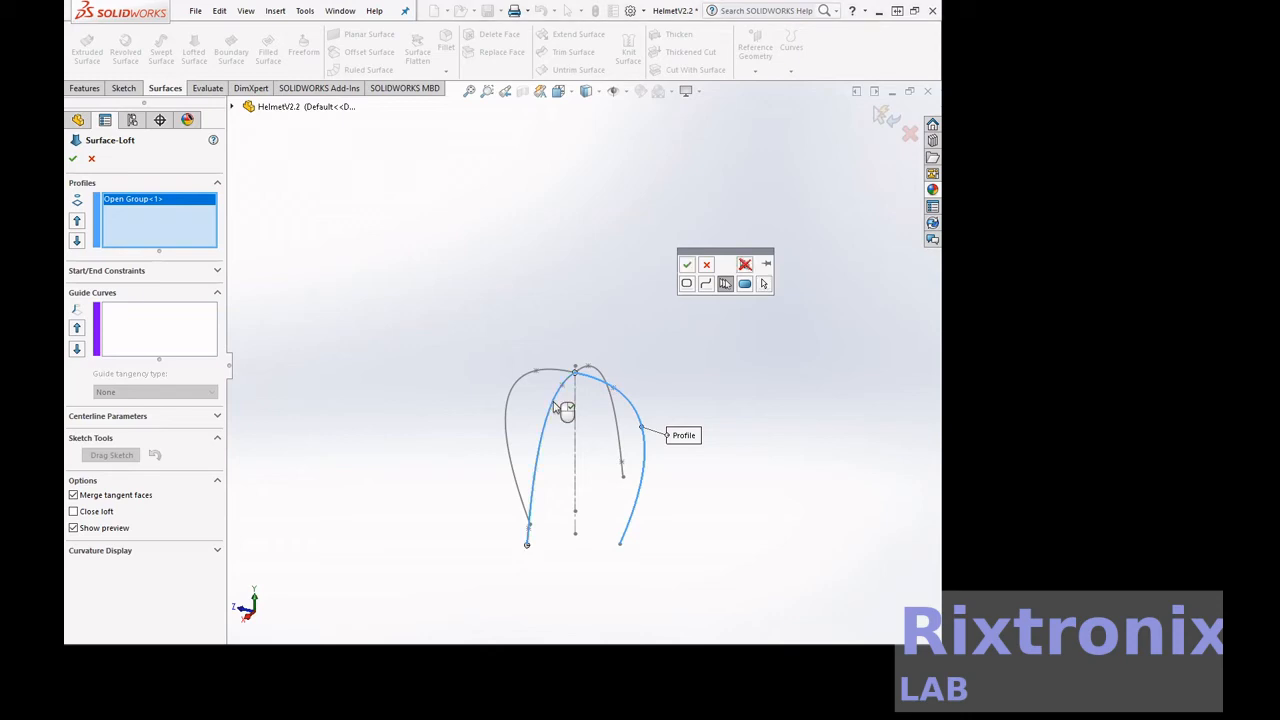
right_click(632, 342)
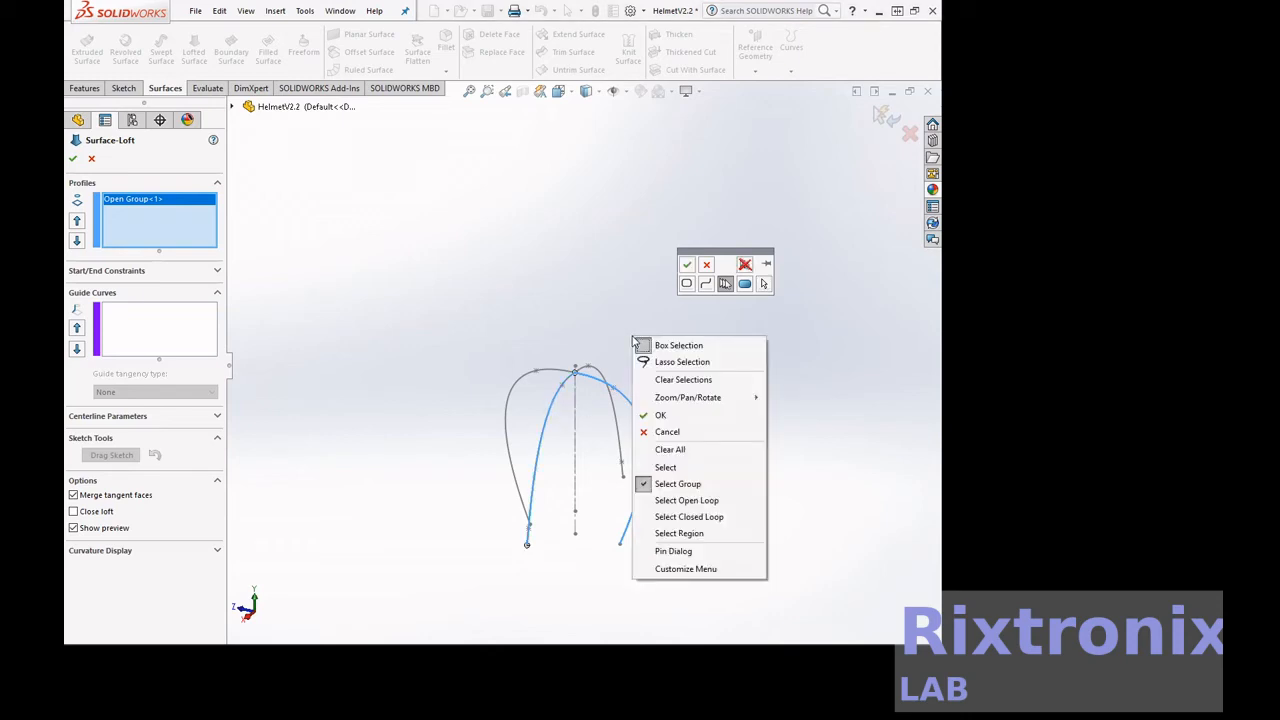
key("Escape")
left_click(686, 266)
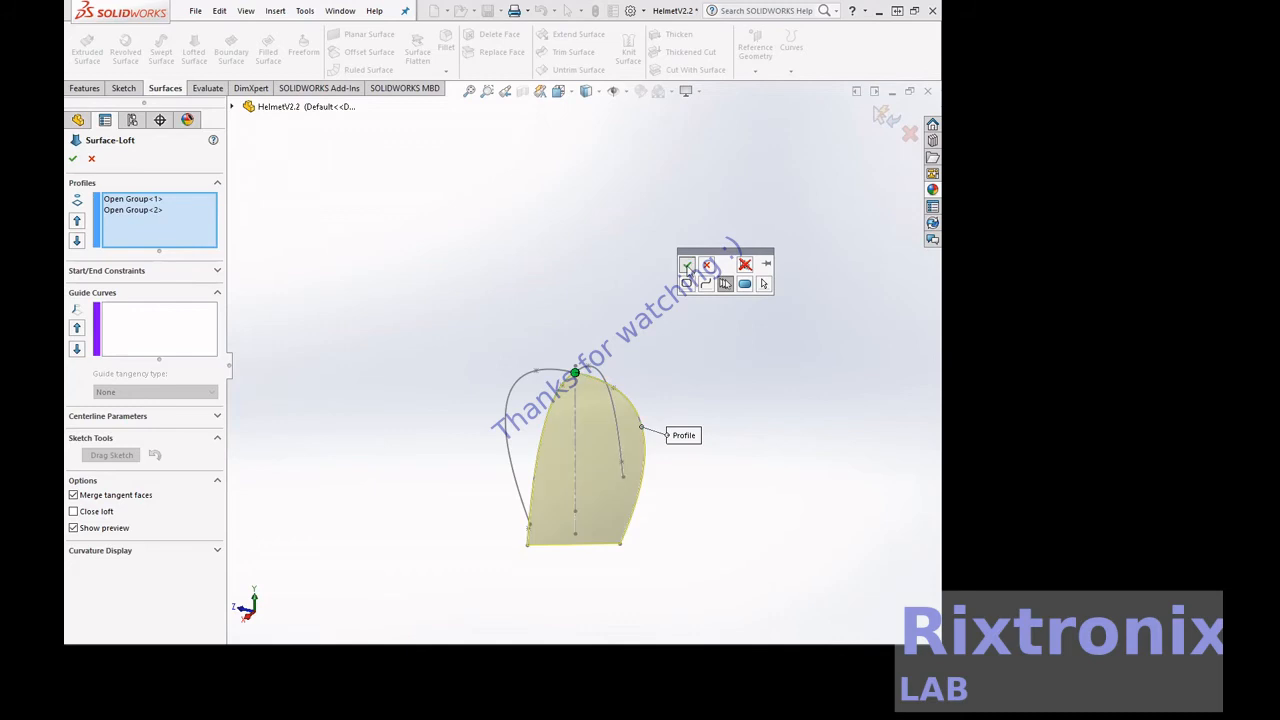
Add the positive-Z half-spline of the side profile as the third loft profile through SelectionManager
right_click(504, 316)
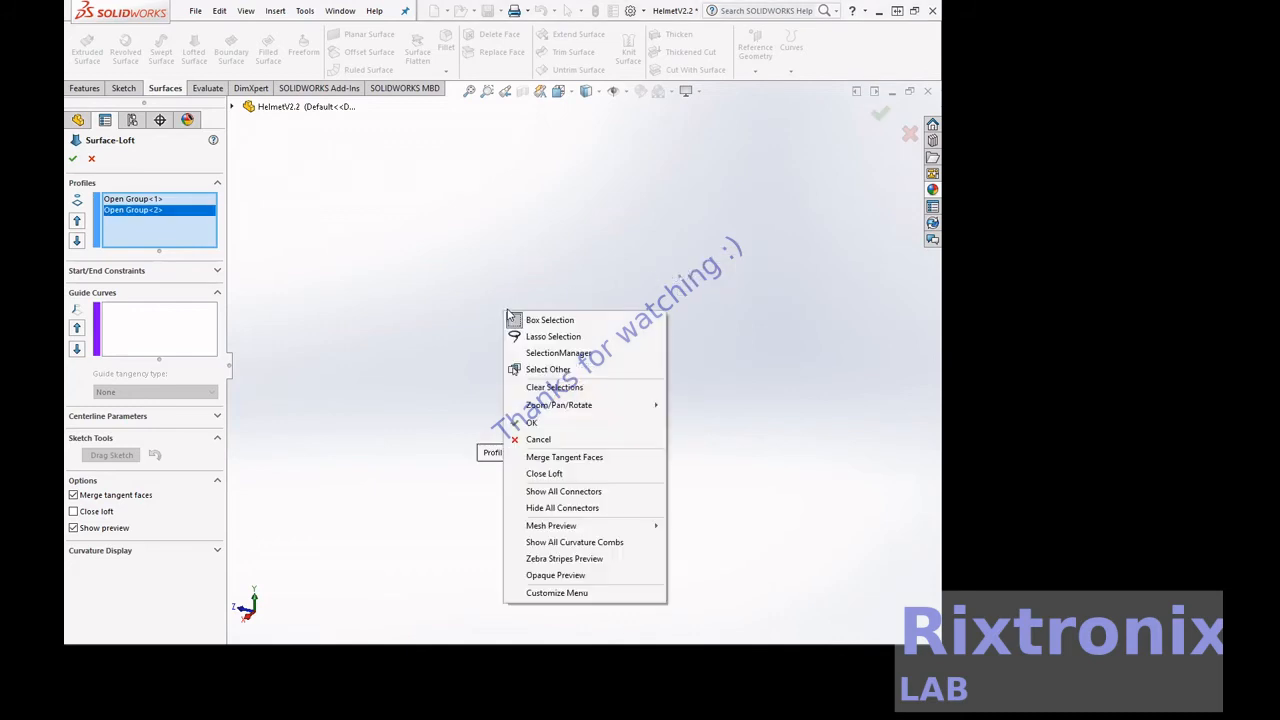
left_click(530, 353)
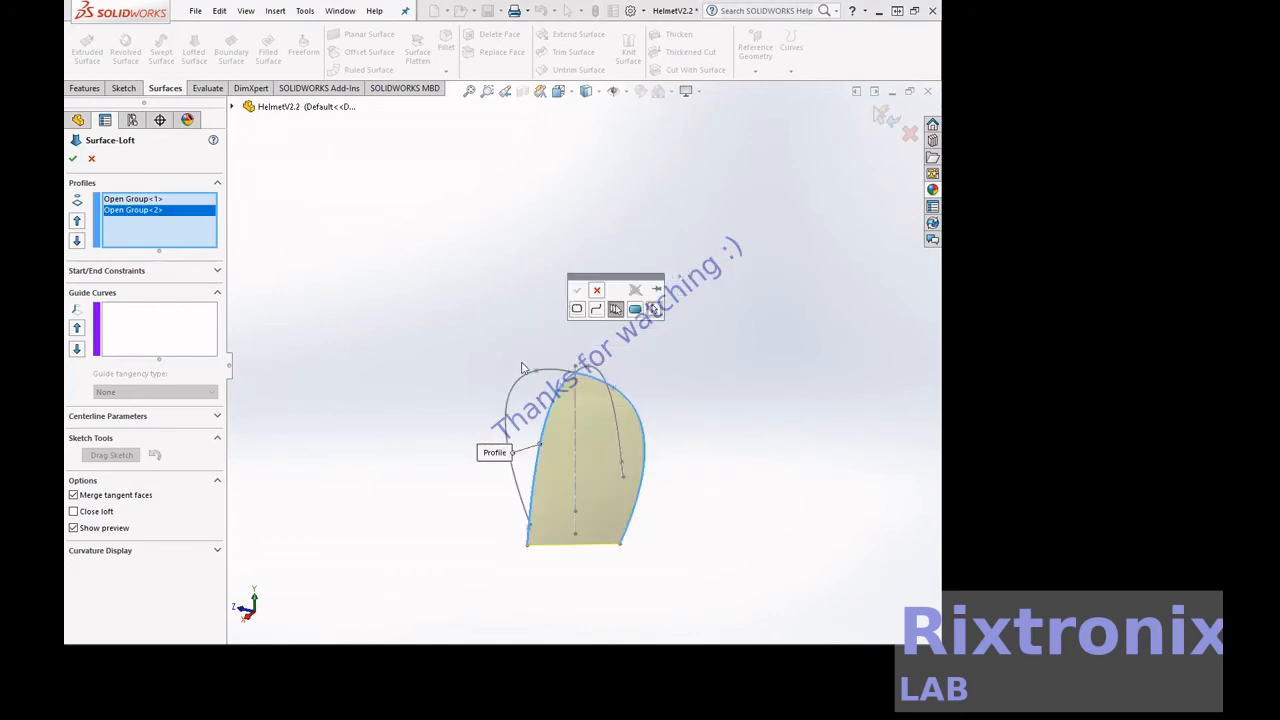
left_click(521, 382)
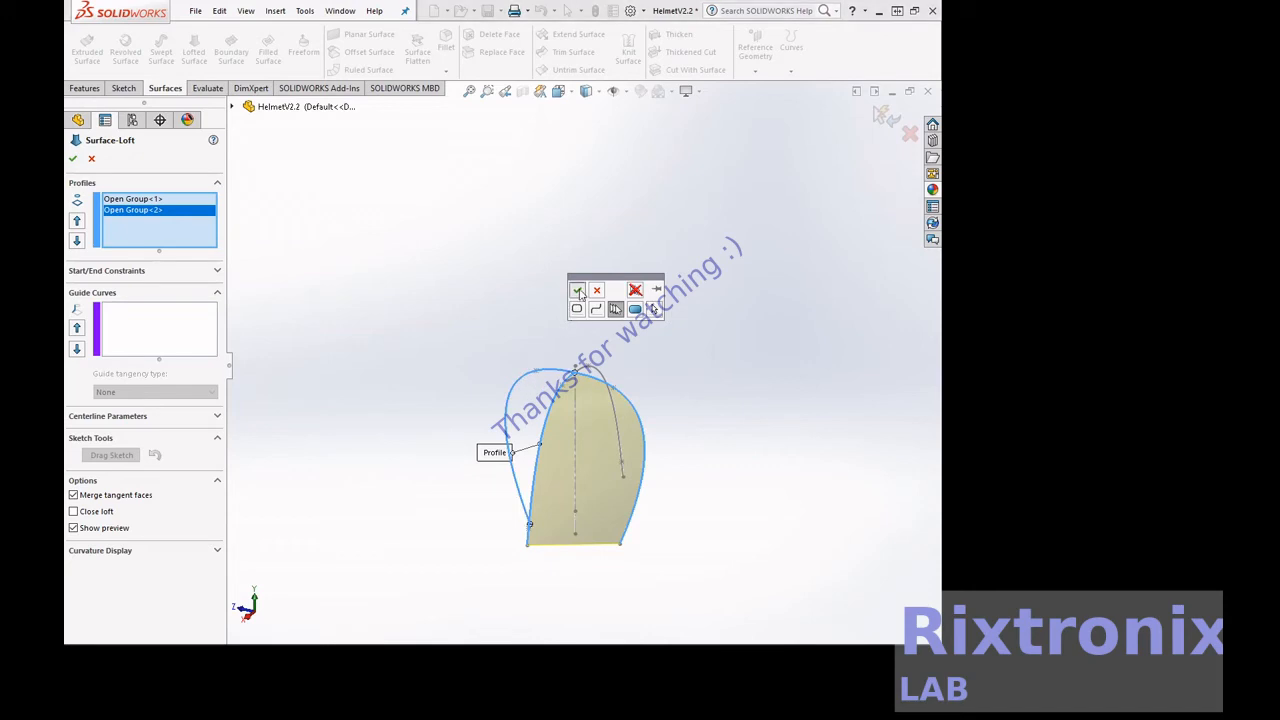
left_click(578, 291)
Add the remaining negative-X half-spline of the front profile as the fourth loft profile through SelectionManager
right_click(665, 309)
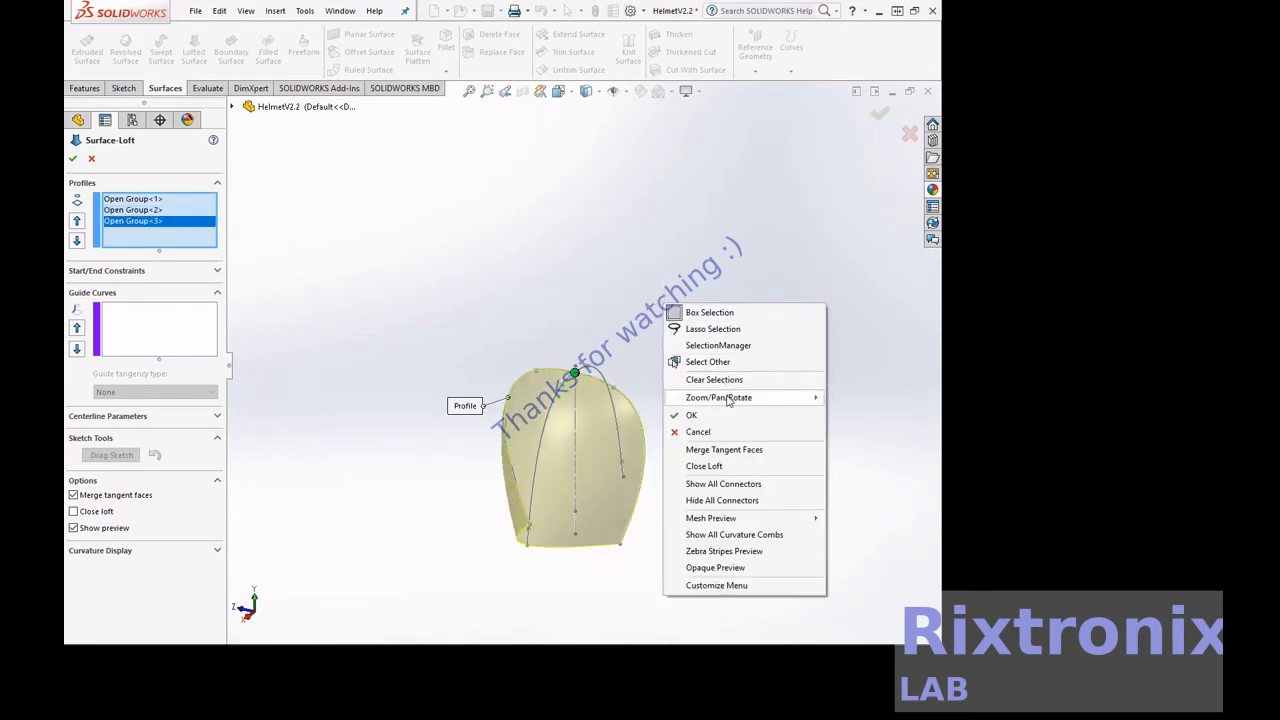
mouse_move(737, 397)
left_click(585, 446)
left_click_drag(725, 340, 569, 340)
mouse_move(737, 296)
left_mouse_down()
mouse_move(694, 294)
mouse_move(760, 285)
left_mouse_up()
middle_click_drag(745, 289, 819, 304)
right_click(785, 302)
left_click(822, 341)
left_click(647, 424)
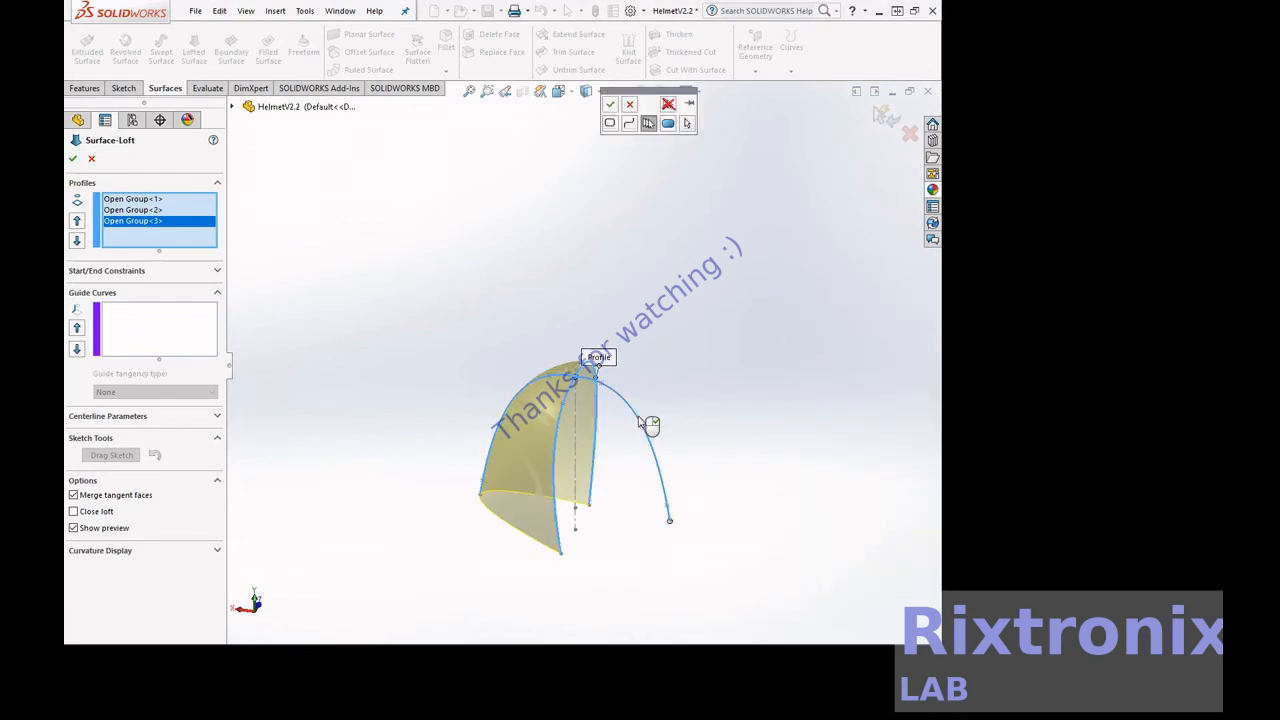
right_click(647, 419)
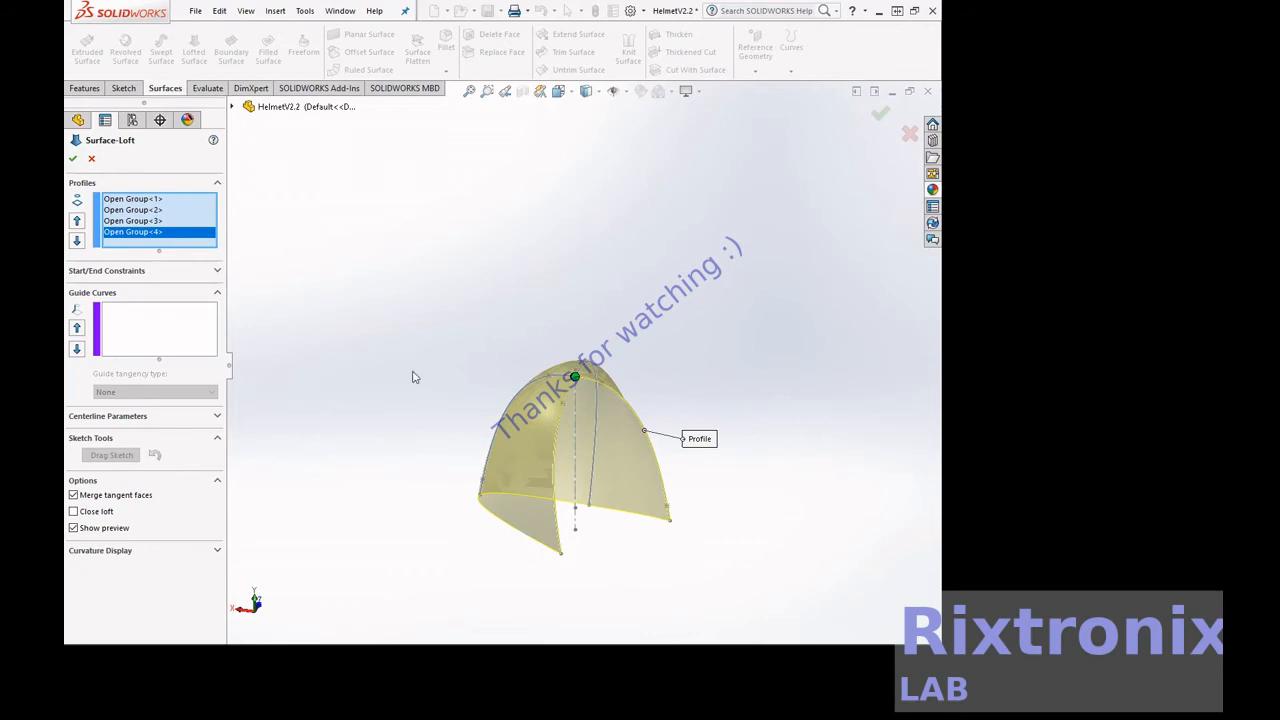
Turn on Close loft and create the lofted surface through all four half-spline profiles
left_click(74, 512)
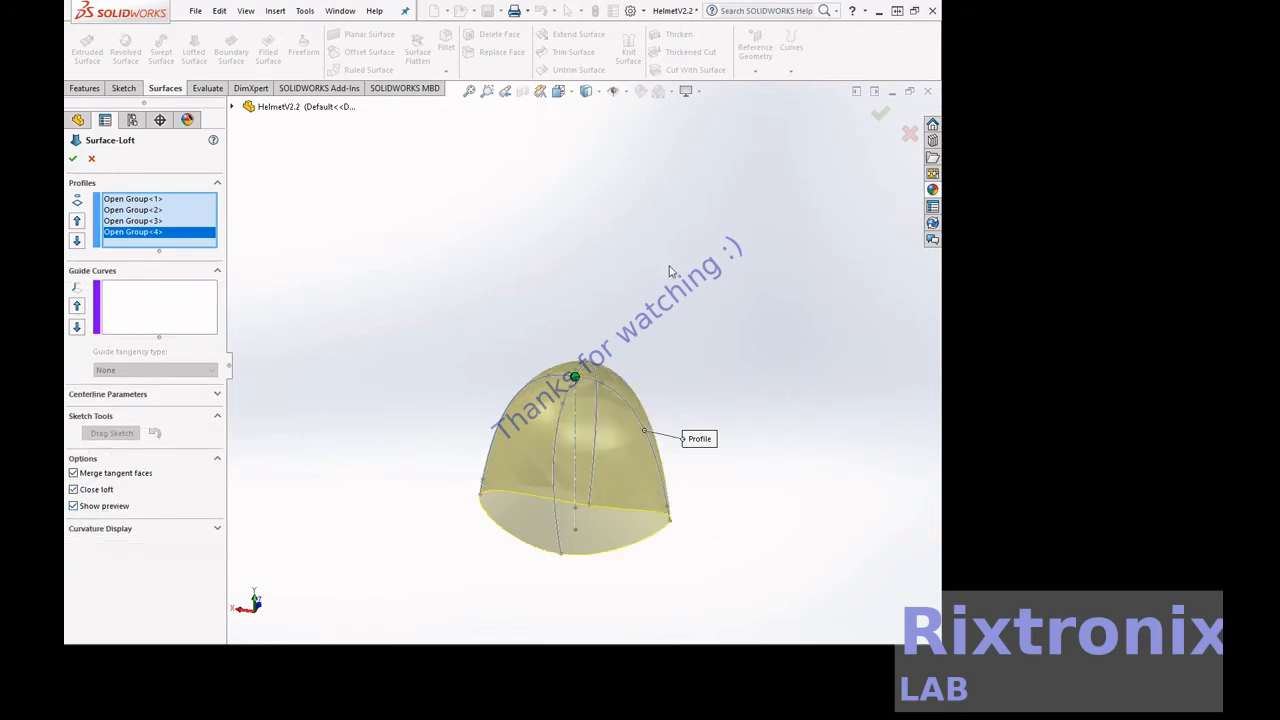
right_click(657, 209)
right_click(711, 229)
mouse_move(759, 256)
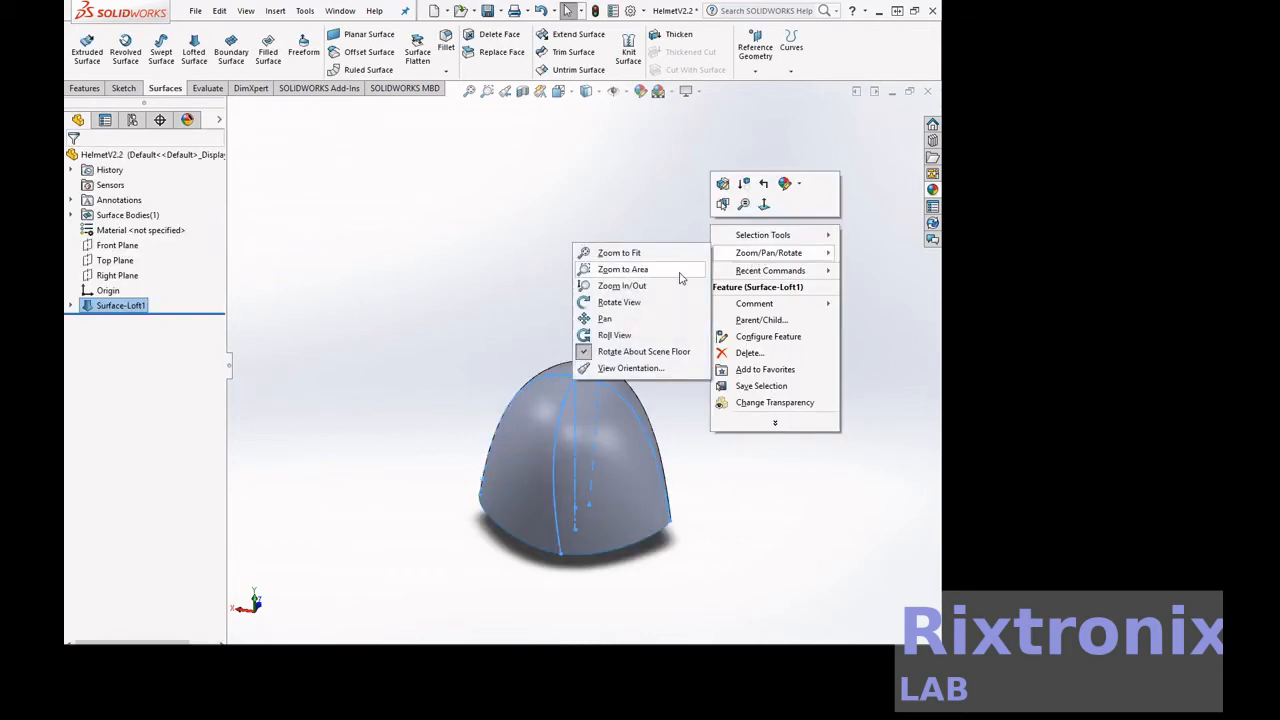
left_click(615, 301)
left_click_drag(691, 277, 720, 297)
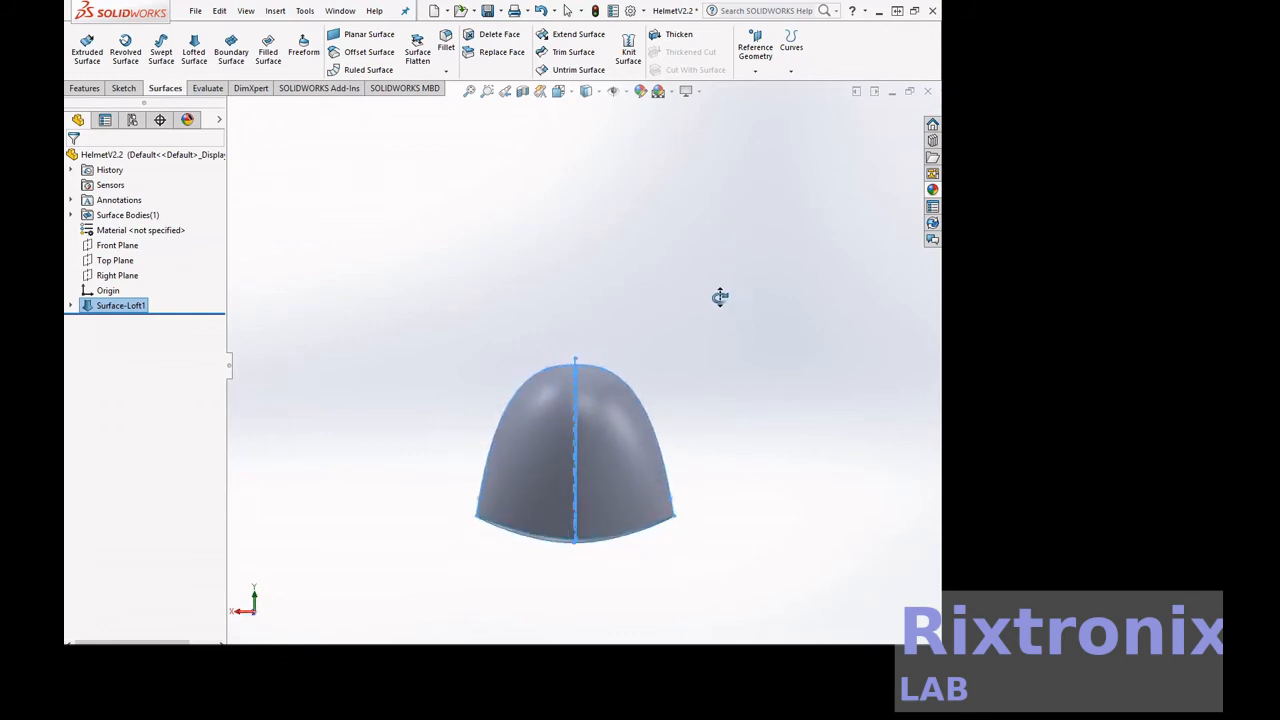
scroll(720, 295, "up", 2)
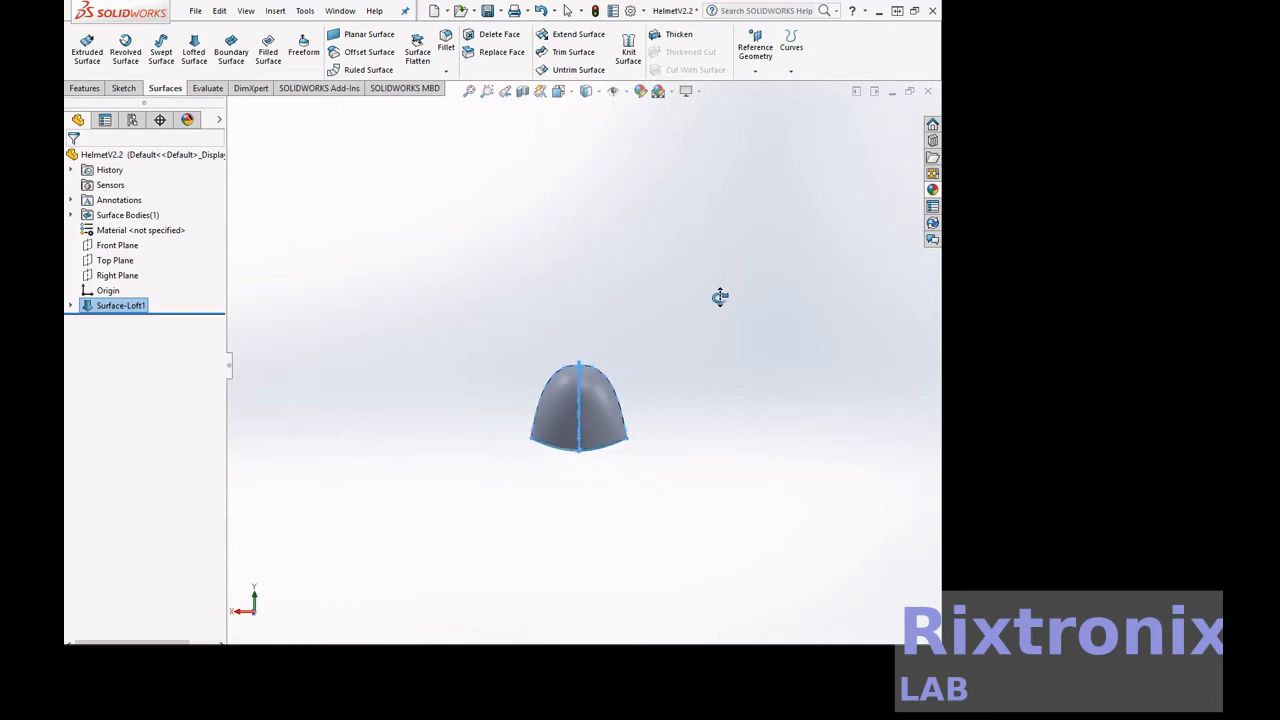
scroll(720, 295, "down", 5)
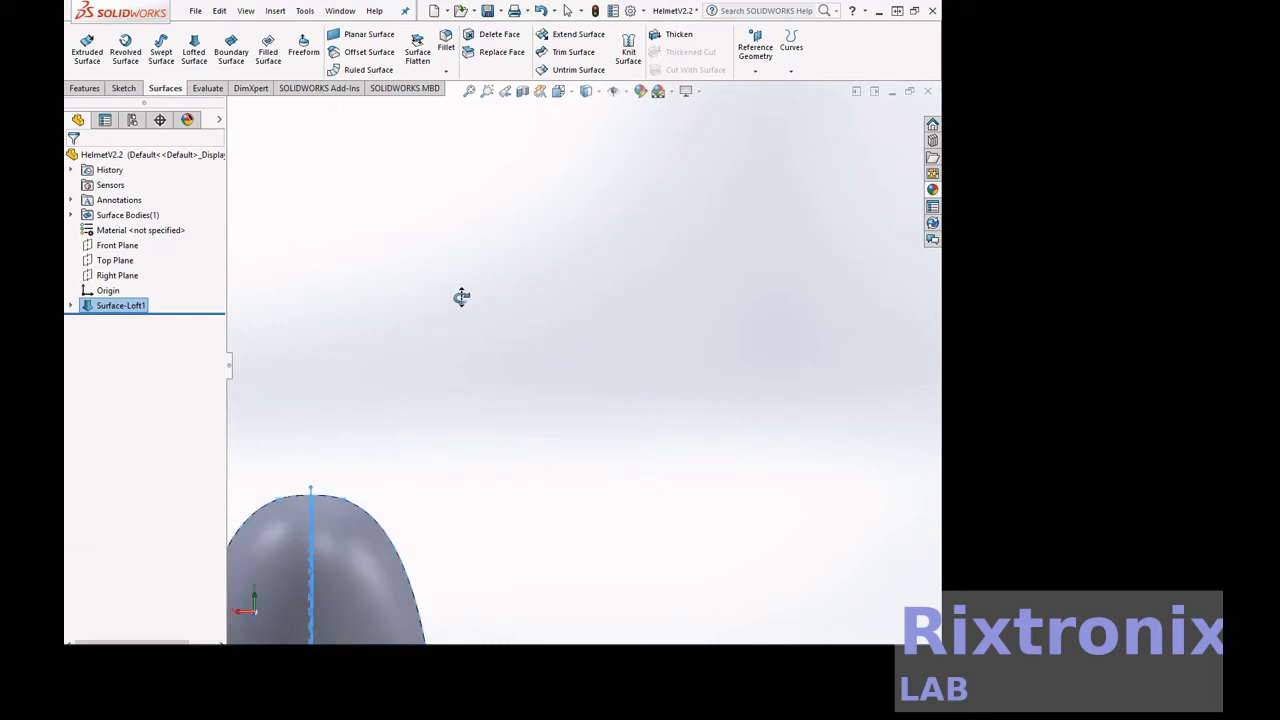
key("Escape")
right_click(483, 405)
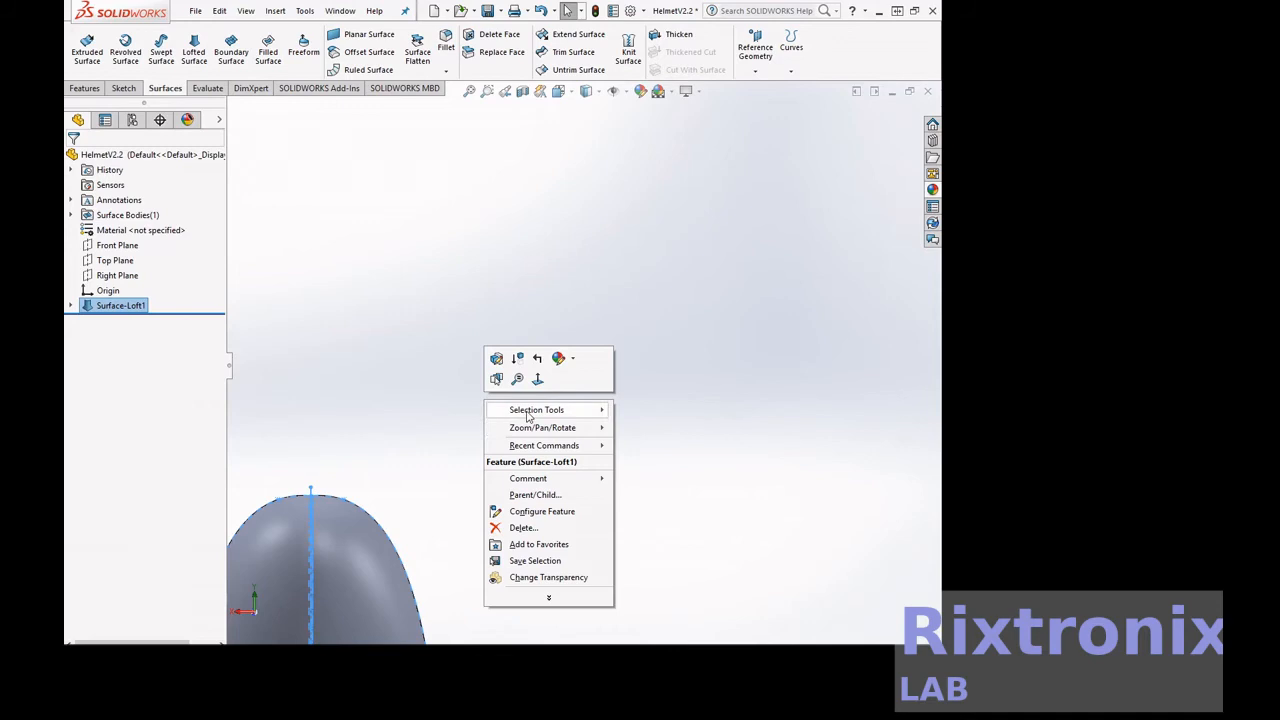
mouse_move(533, 428)
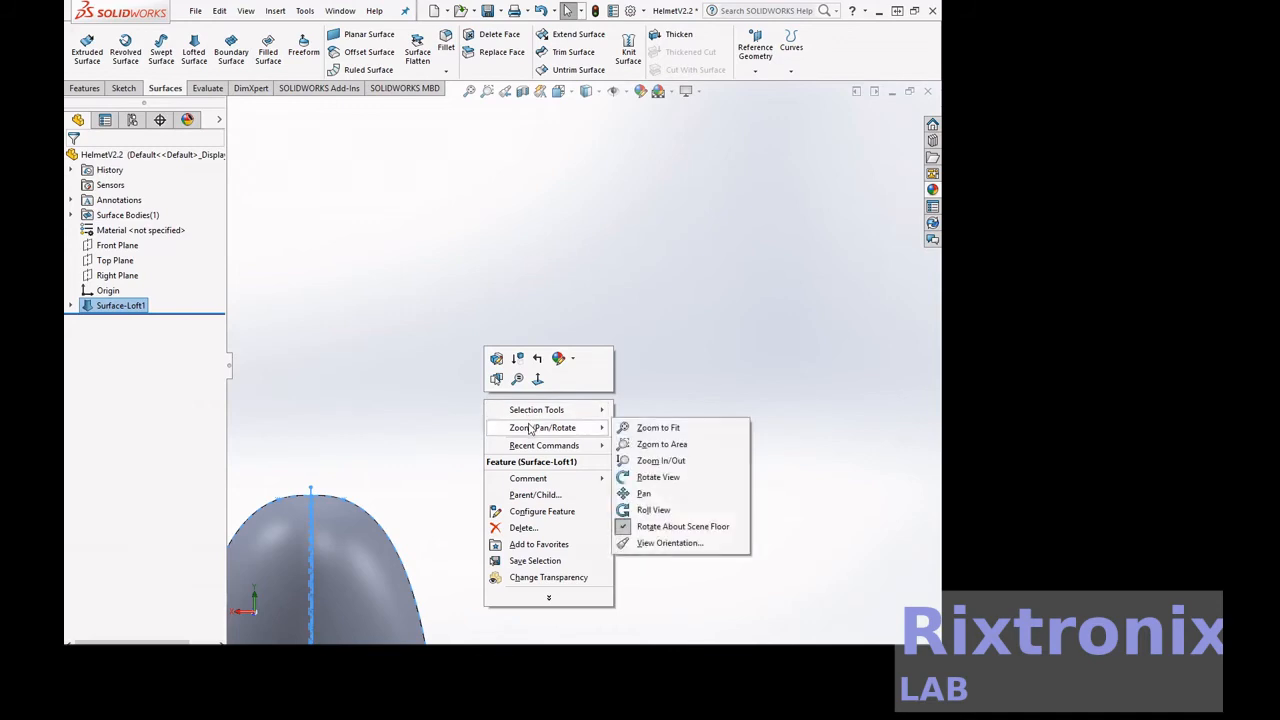
left_click(668, 494)
left_click_drag(569, 474, 745, 232)
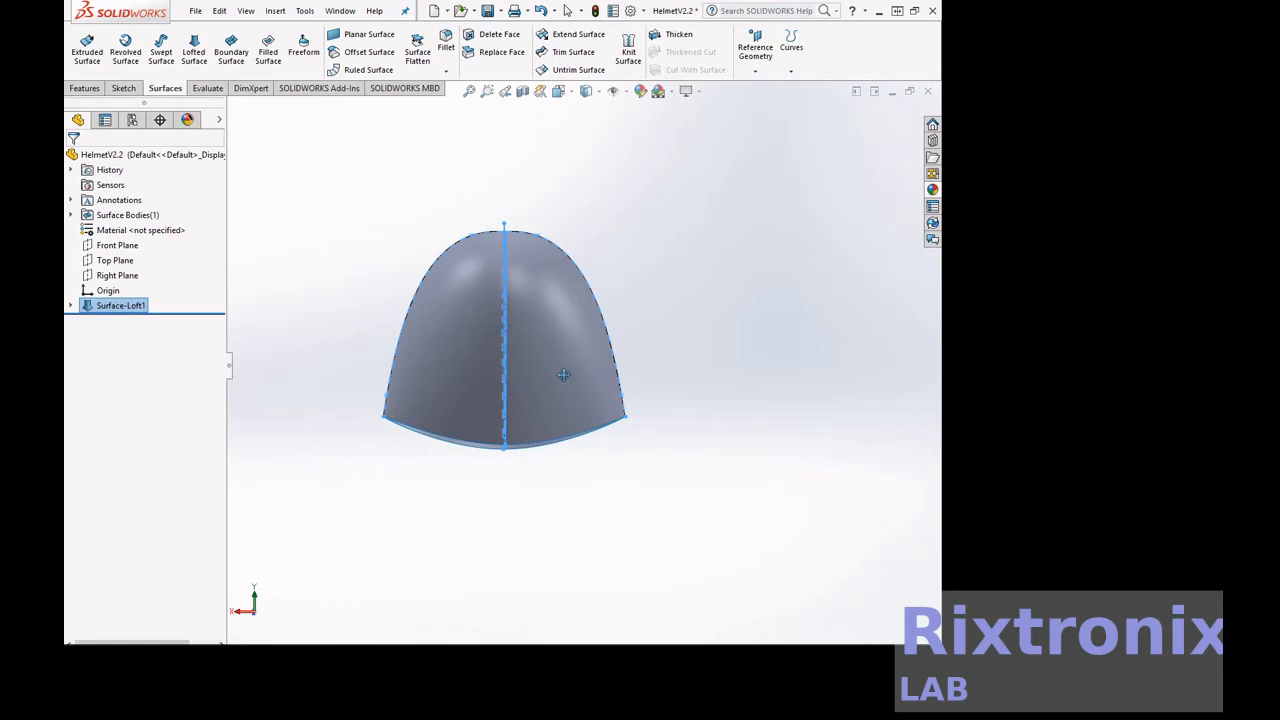
left_click(124, 88)
left_click(154, 35)
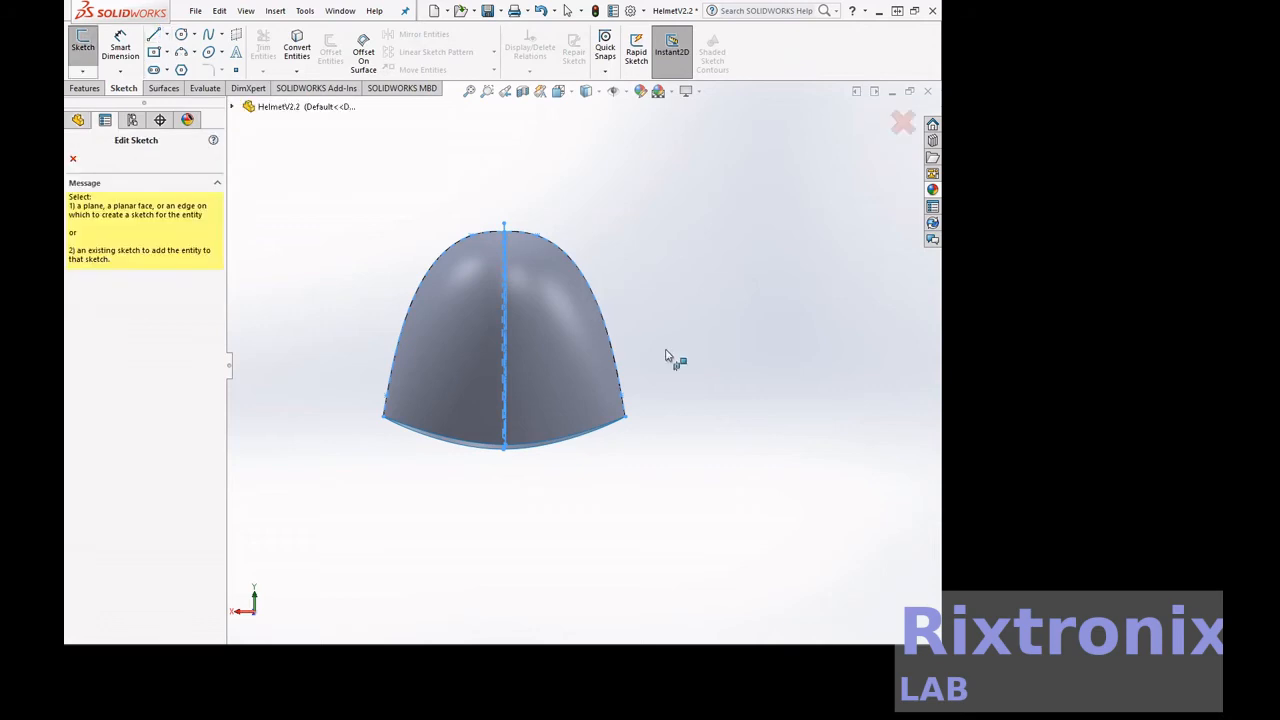
key("Escape")
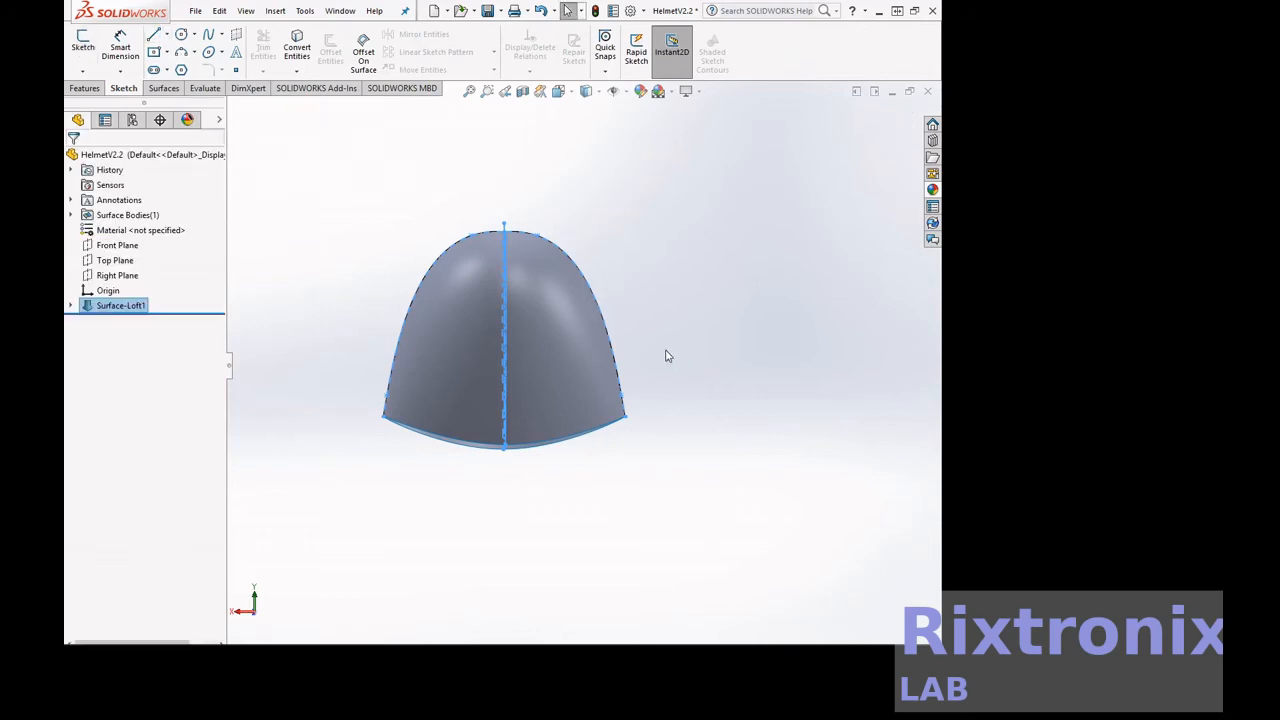
On the Front Plane, sketch a horizontal line about 72 mm long from outside the surface's negative-X edge inward to near its middle
left_click(125, 247)
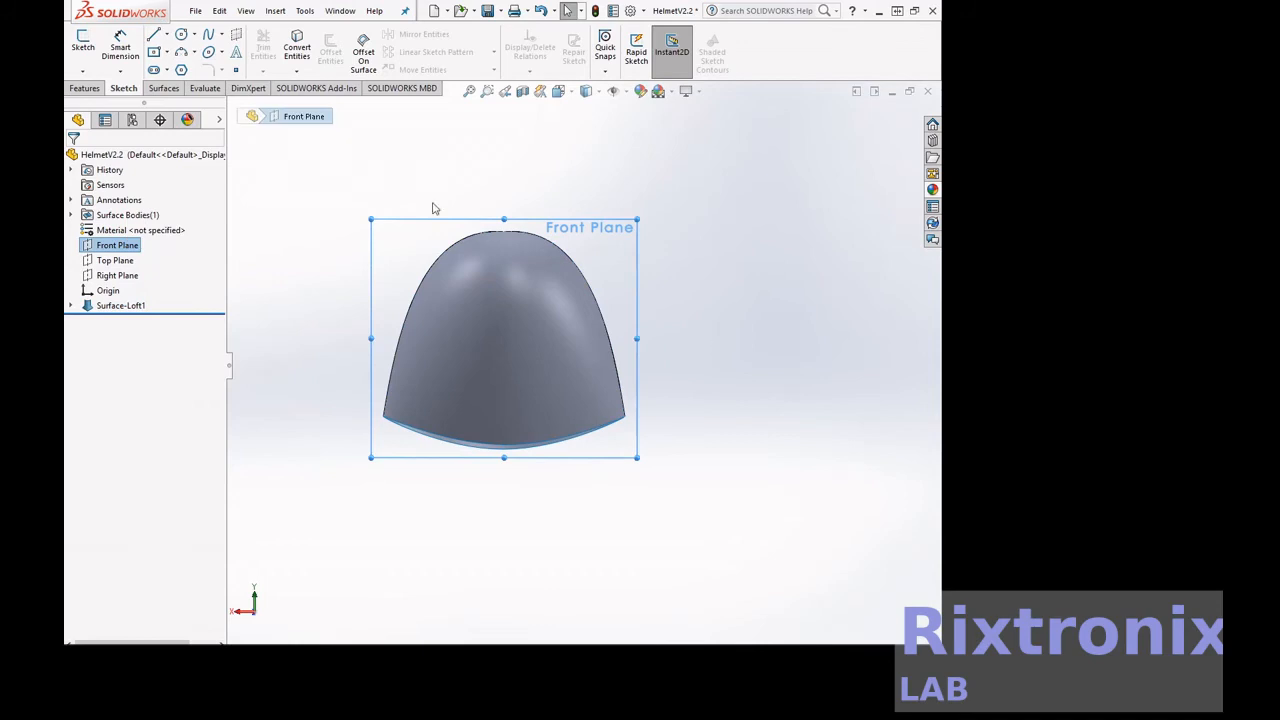
left_click(154, 35)
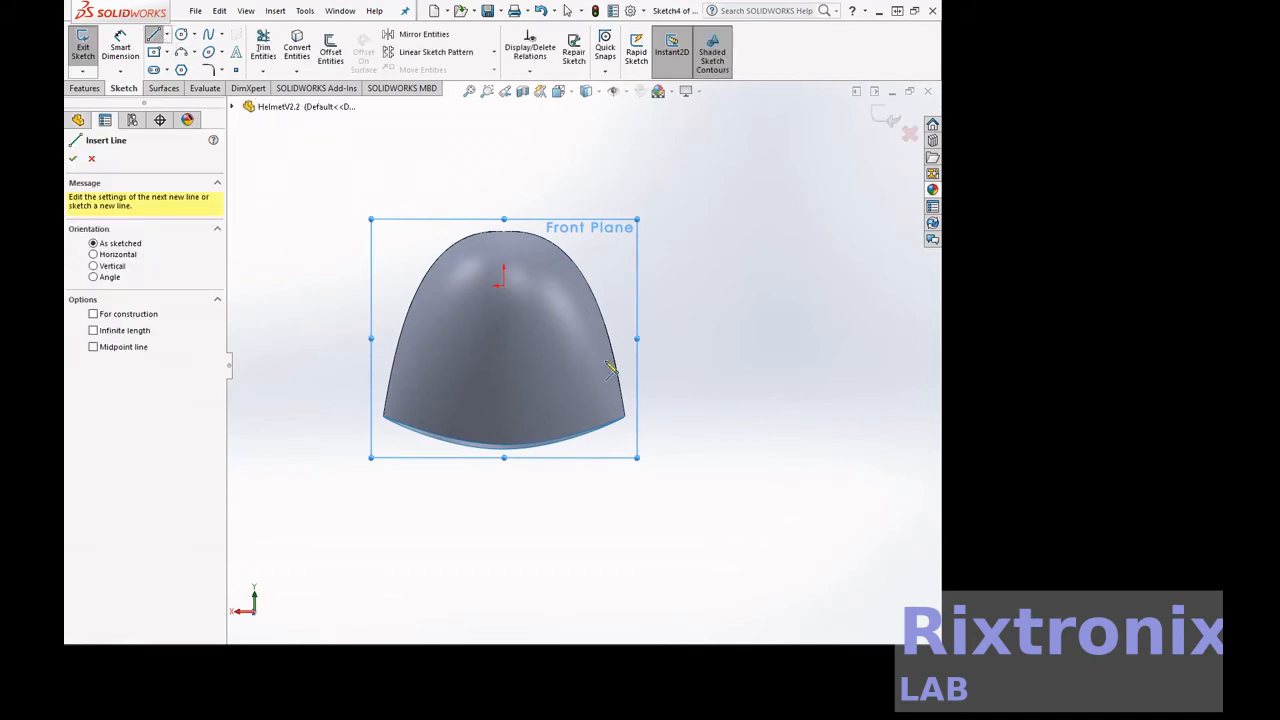
left_click(629, 359)
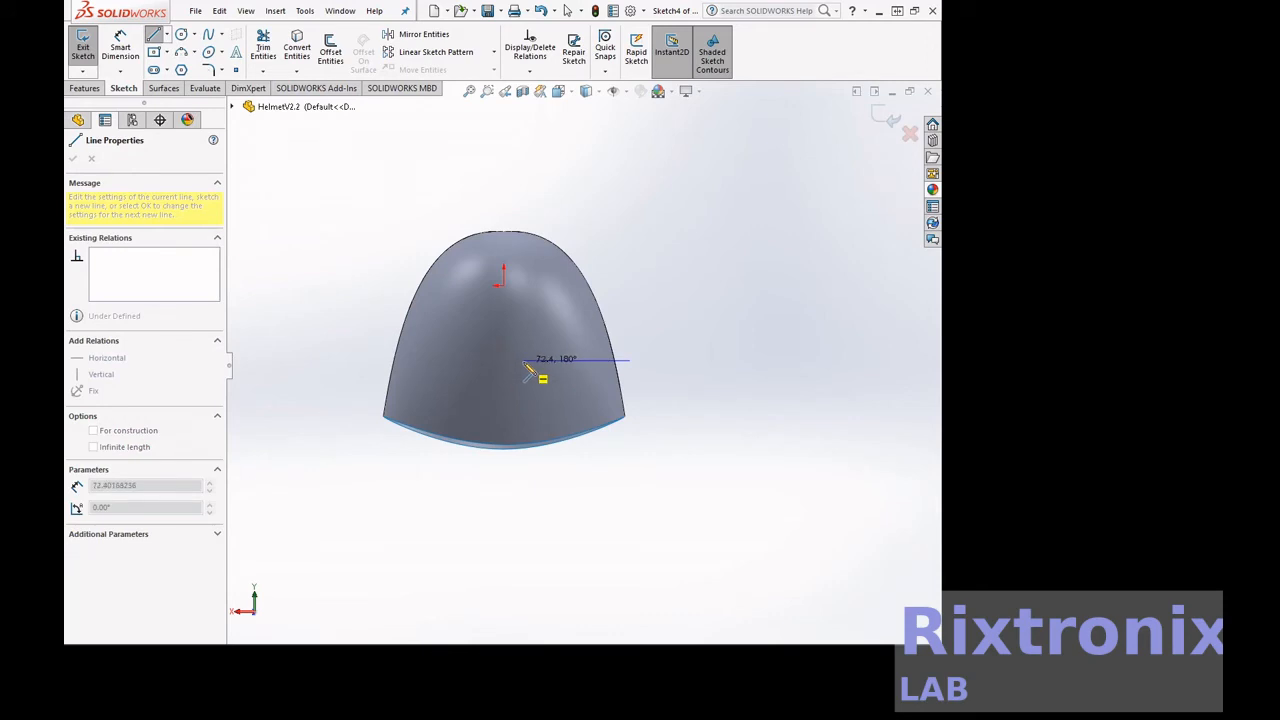
left_click(524, 361)
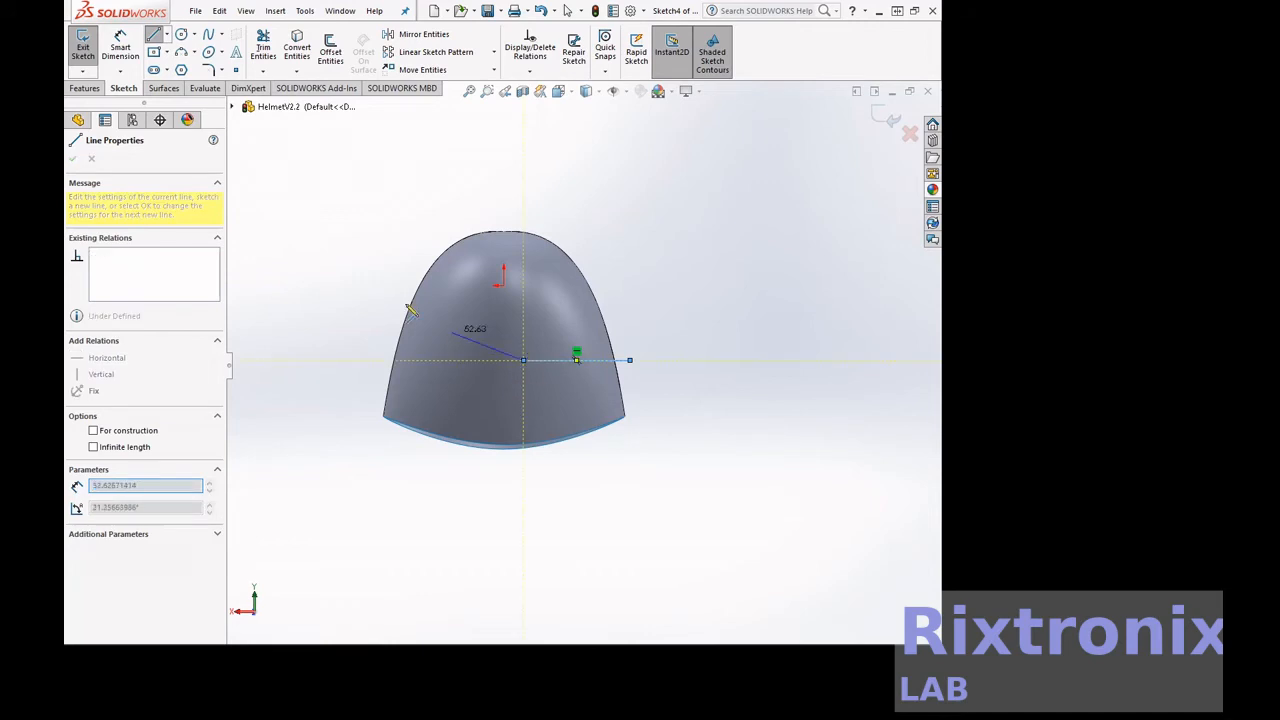
key("Escape")
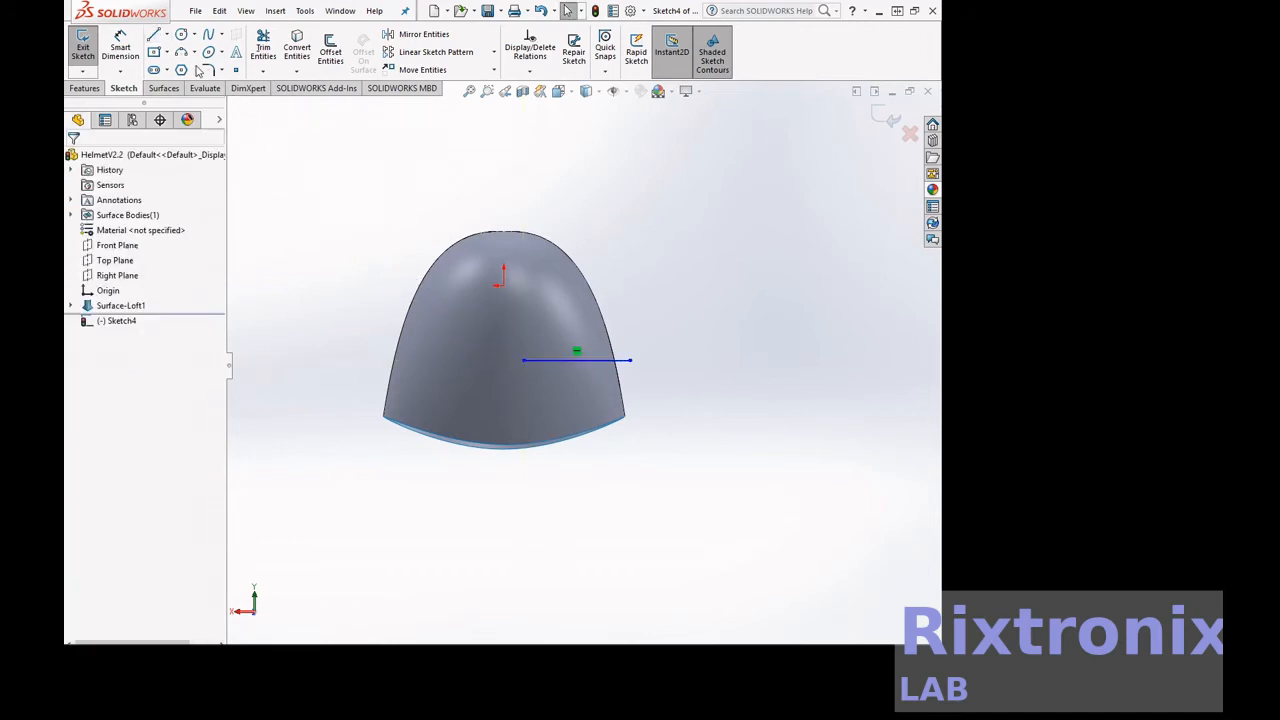
left_click(193, 52)
left_click(210, 103)
left_click(523, 360)
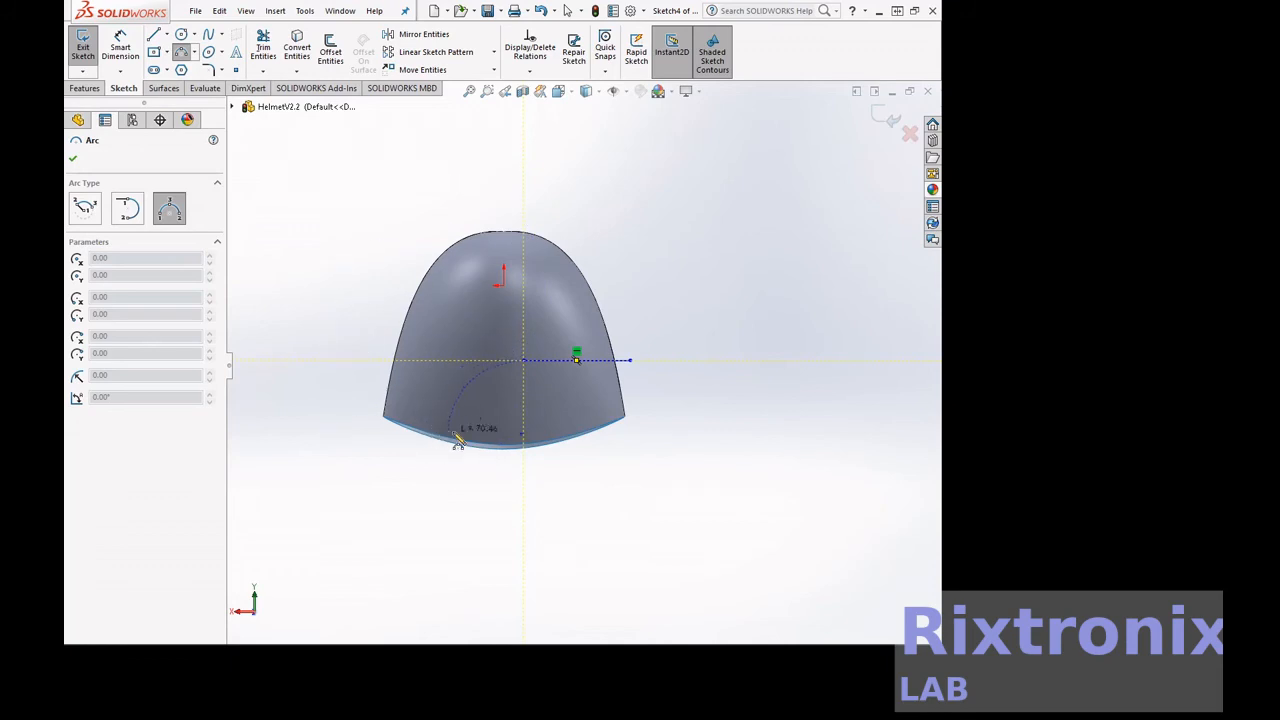
key("Escape")
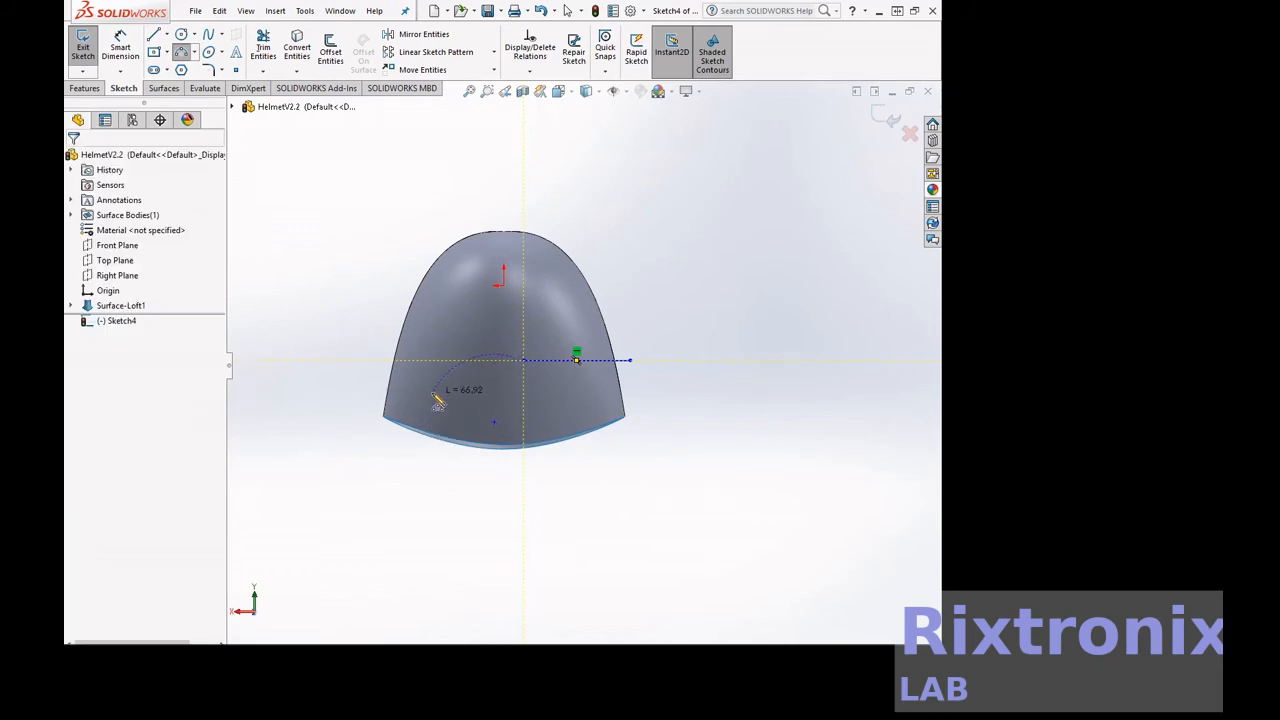
left_click(195, 53)
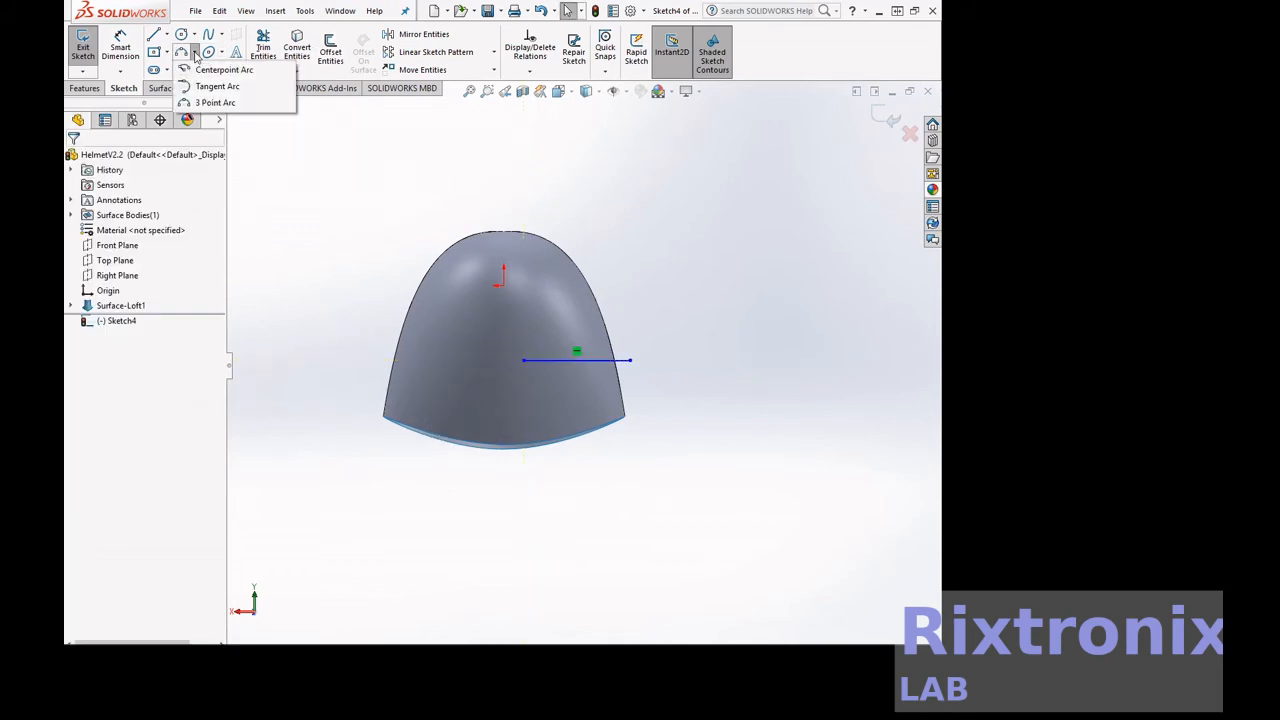
left_click(213, 102)
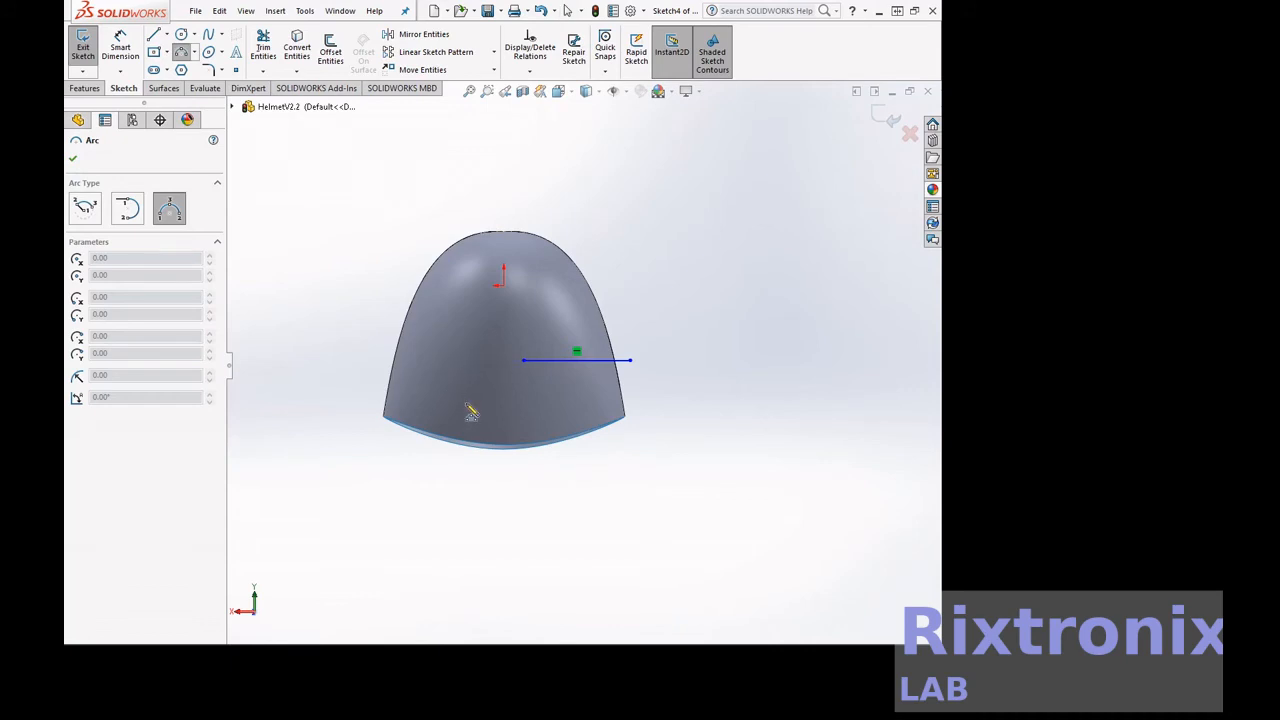
left_click(444, 361)
left_click(485, 418)
key("Escape")
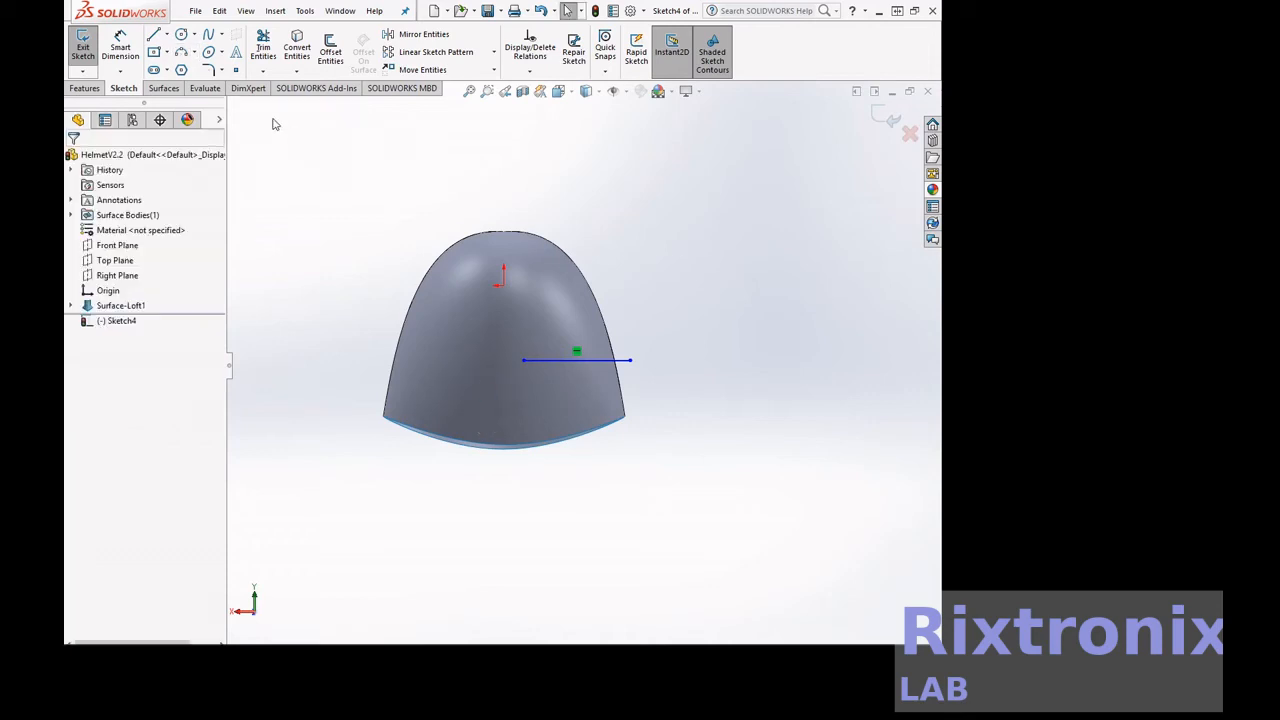
Sketch a downward-bulging 3 Point Arc of about 22 mm radius and move its lower endpoint onto the horizontal line's inner endpoint
left_click(194, 52)
left_click(215, 103)
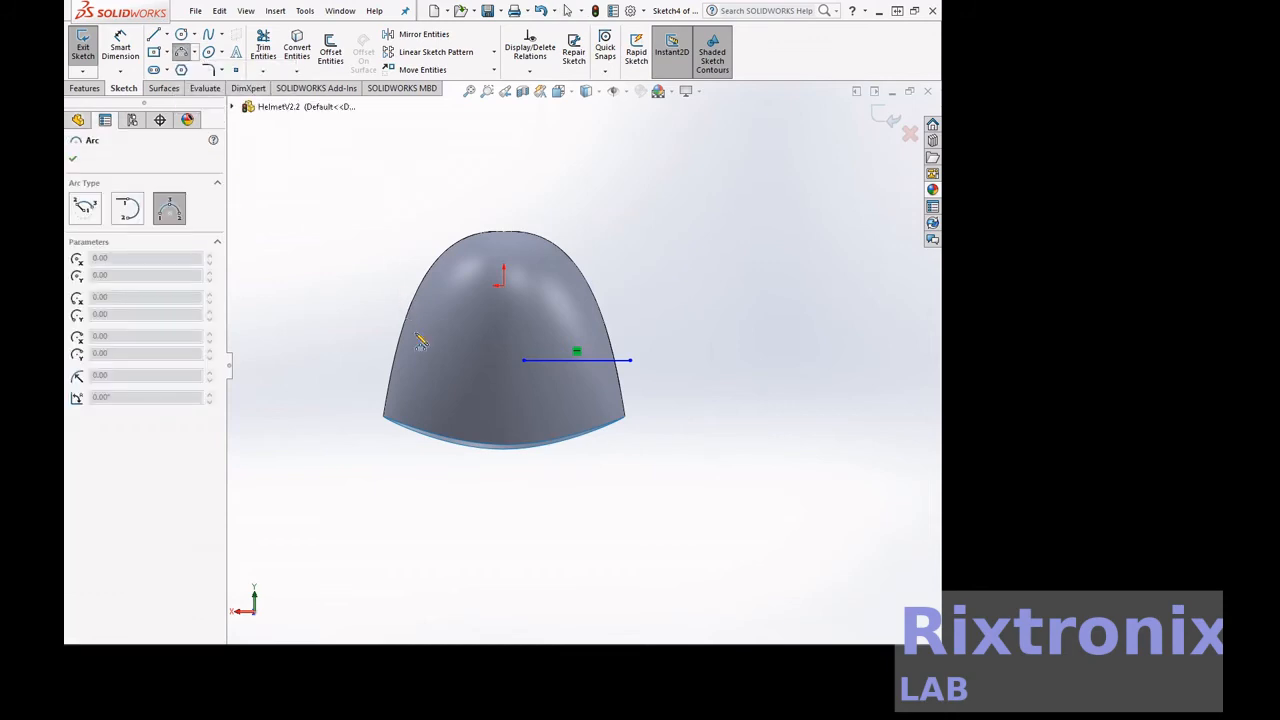
left_click(441, 362)
left_click(484, 418)
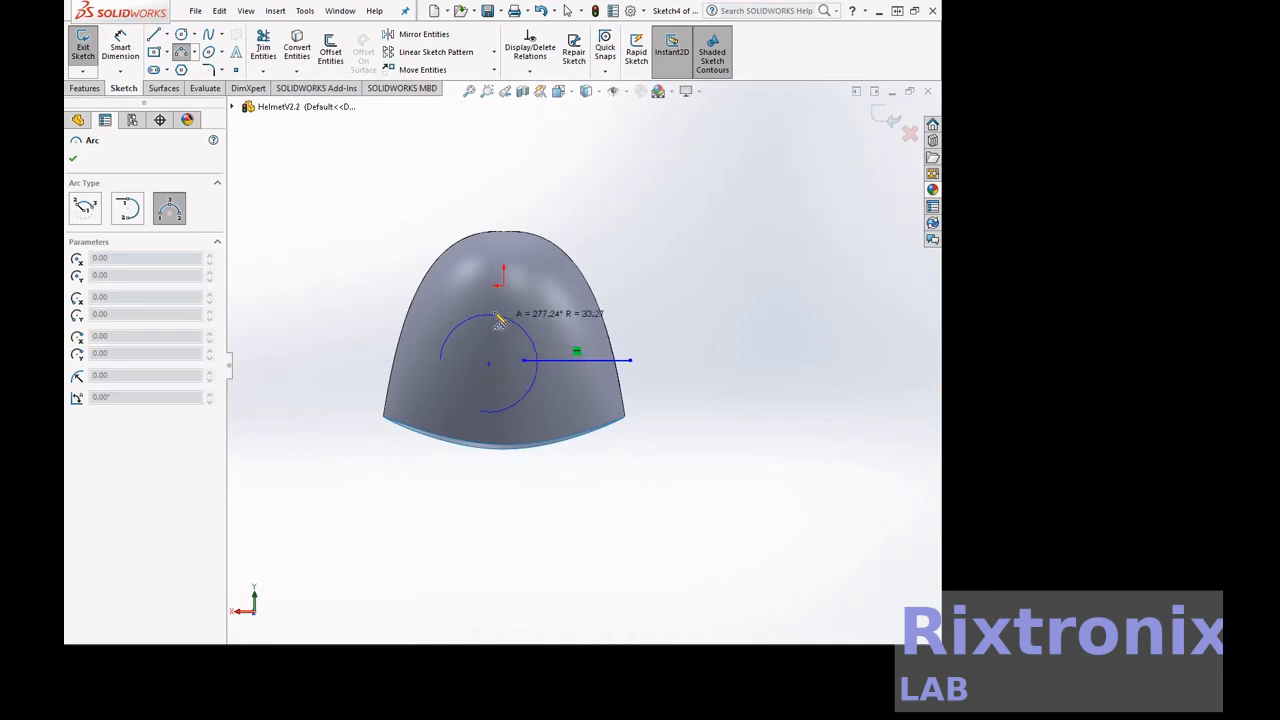
left_click(444, 423)
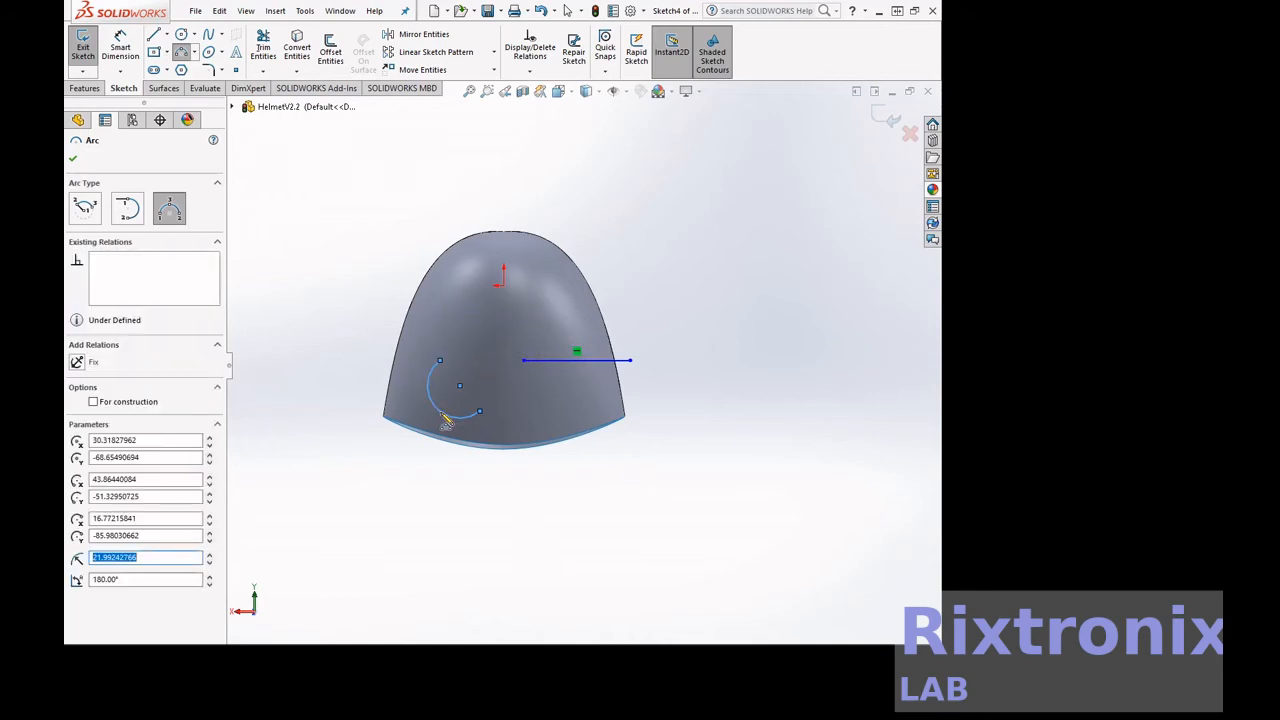
key("Escape")
left_click(487, 452)
left_click_drag(480, 411, 523, 362)
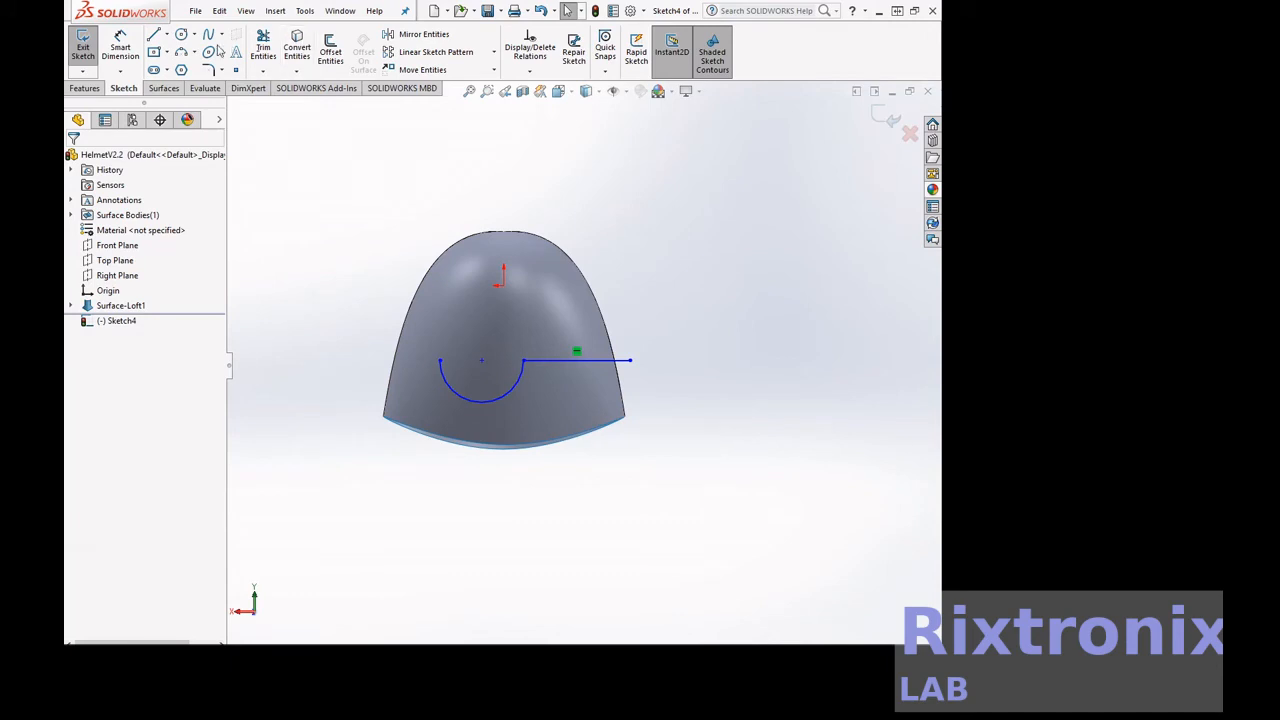
Sketch a short vertical line up from the arc's free end, continued by a horizontal line past the surface's positive-X edge
left_click(153, 35)
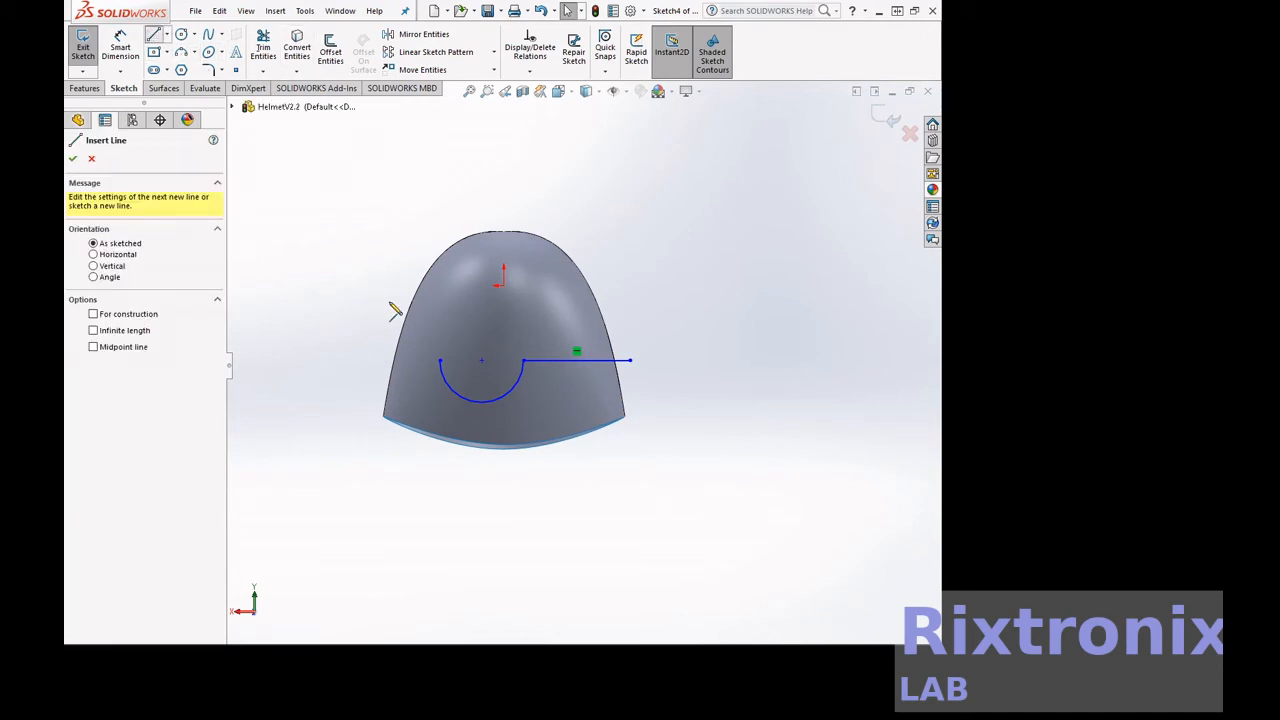
left_click(440, 361)
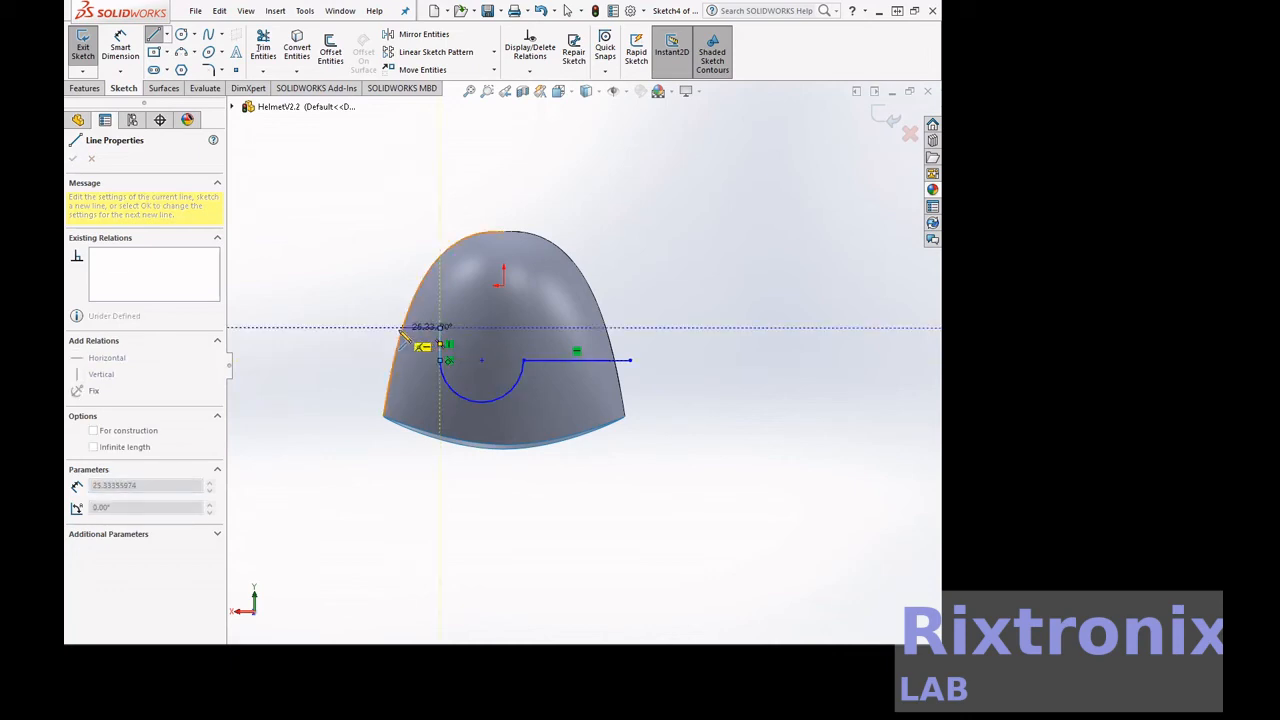
left_click(316, 329)
key("Escape")
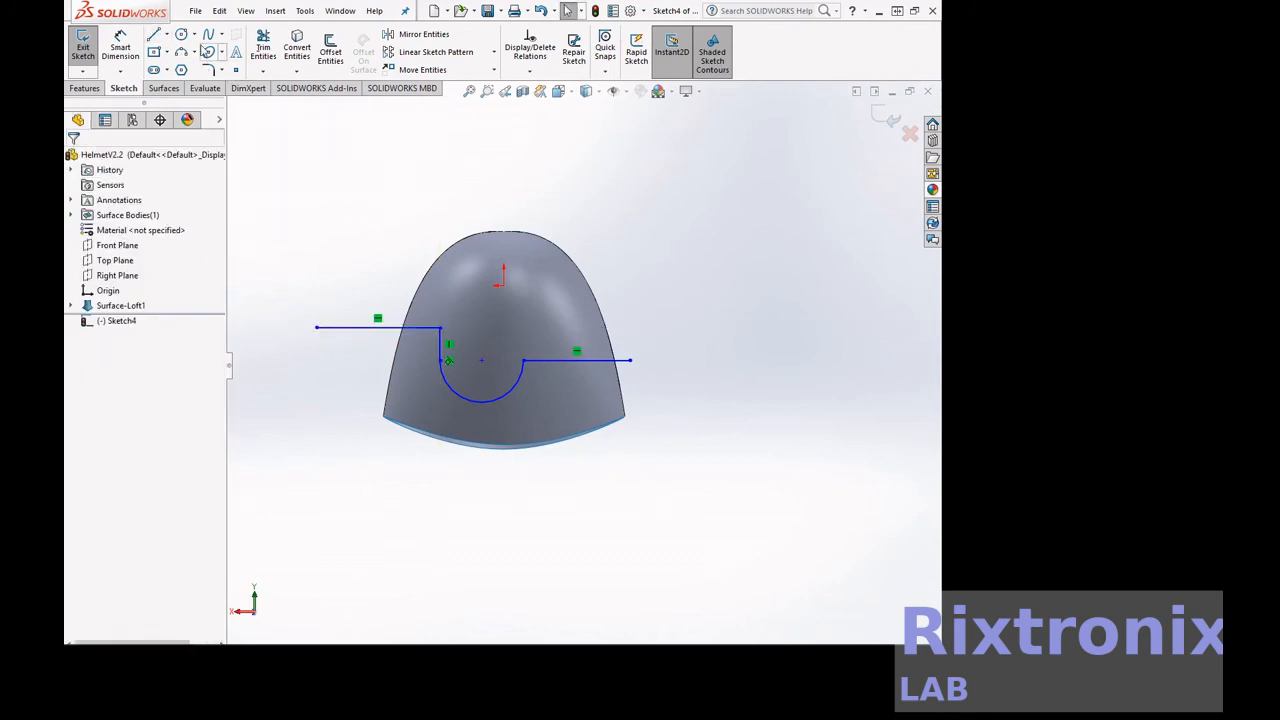
Sketch a circle of about 20 mm radius centred on the arc's centre point and exit the sketch
left_click(181, 34)
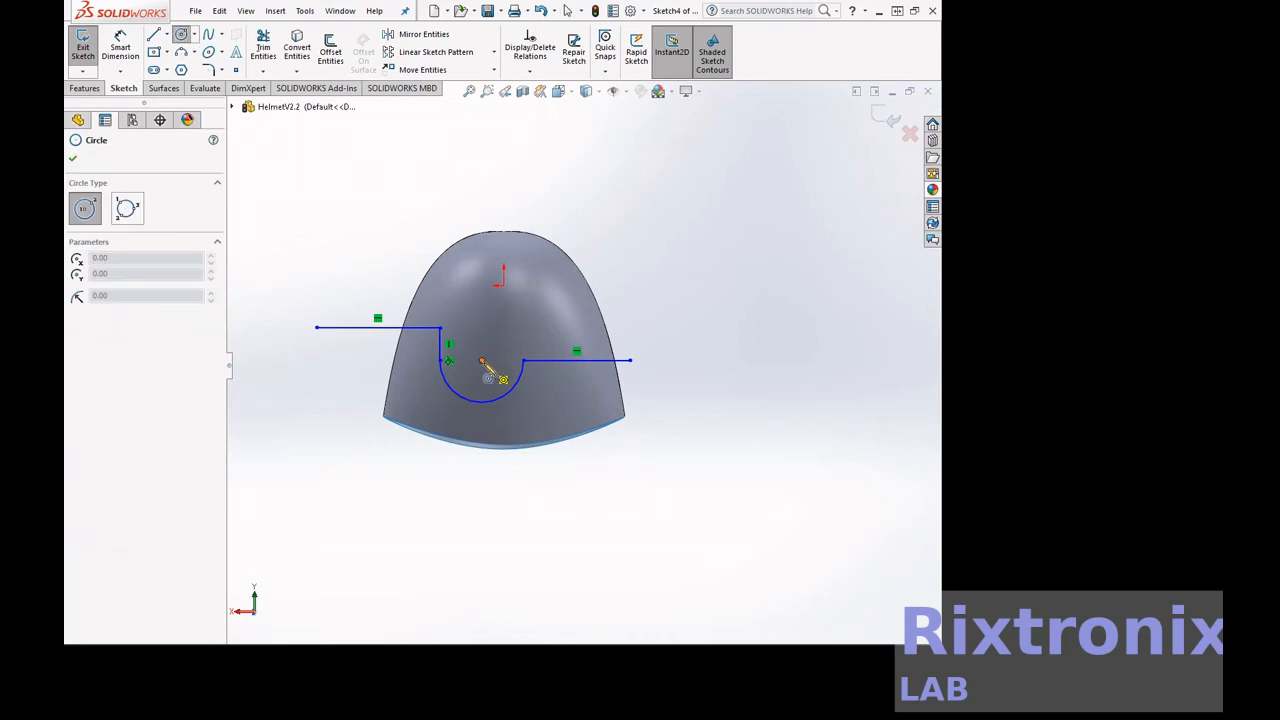
left_click(482, 361)
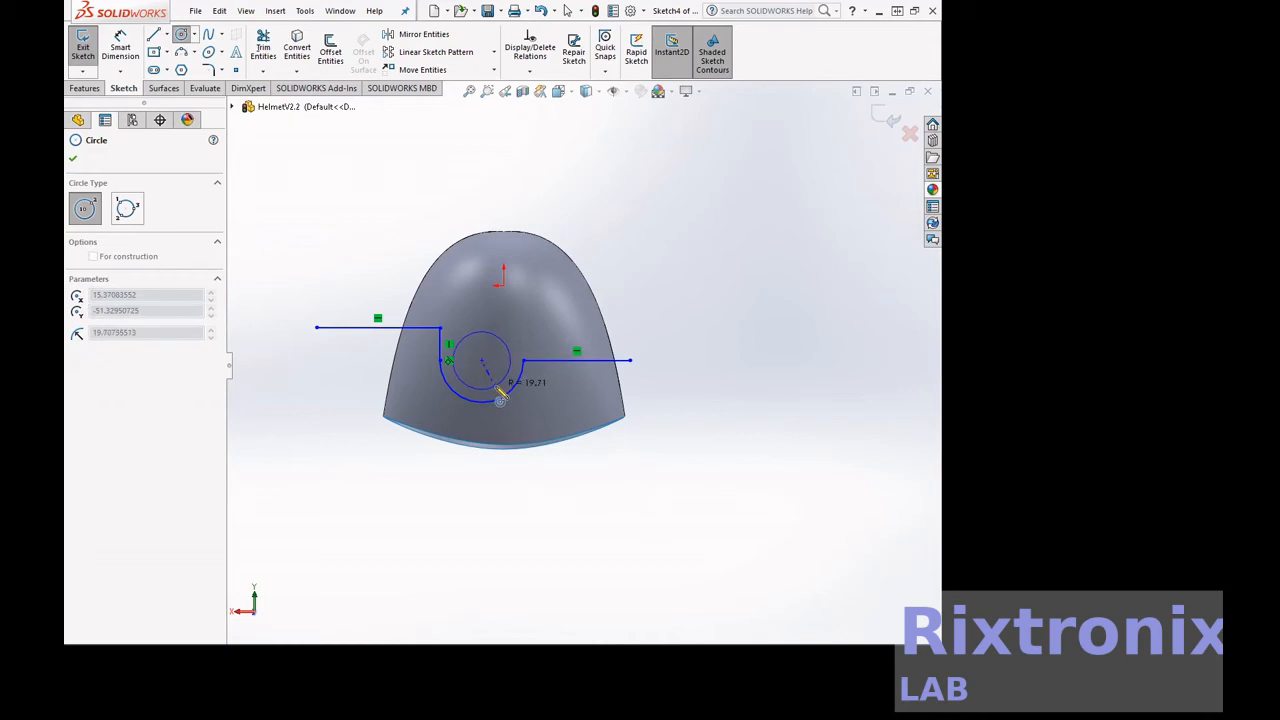
left_click(500, 398)
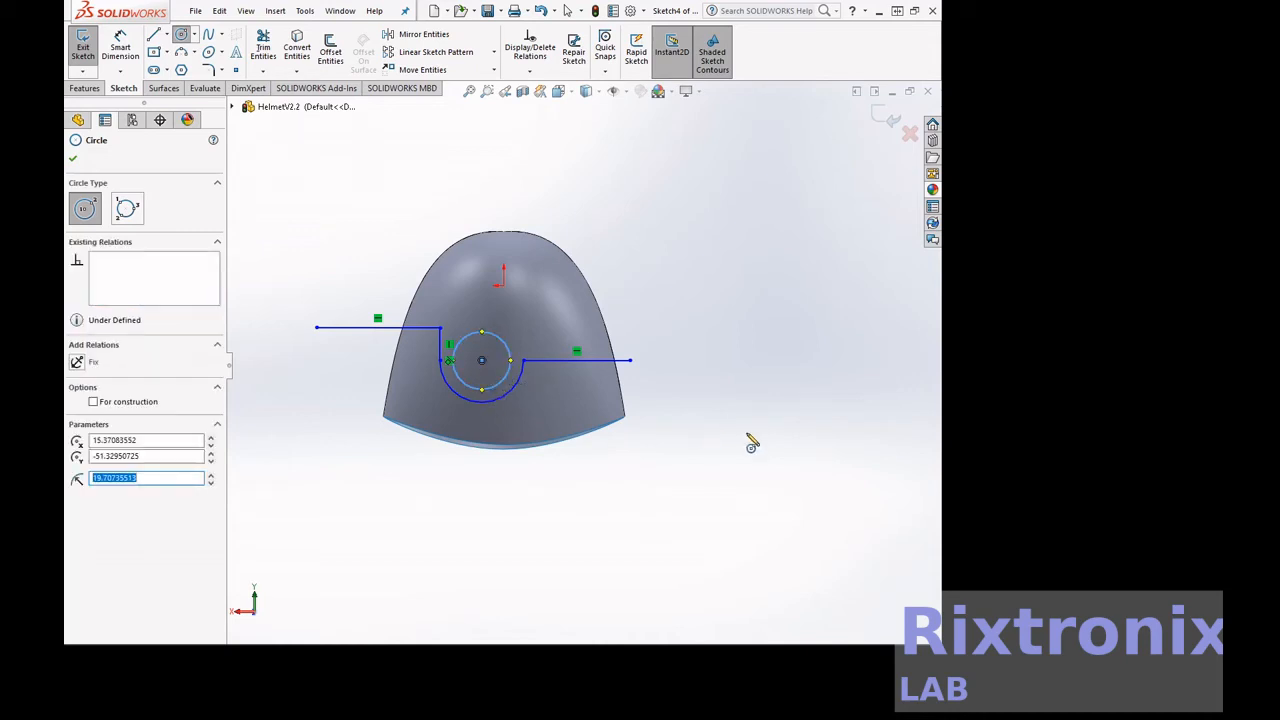
key("Escape")
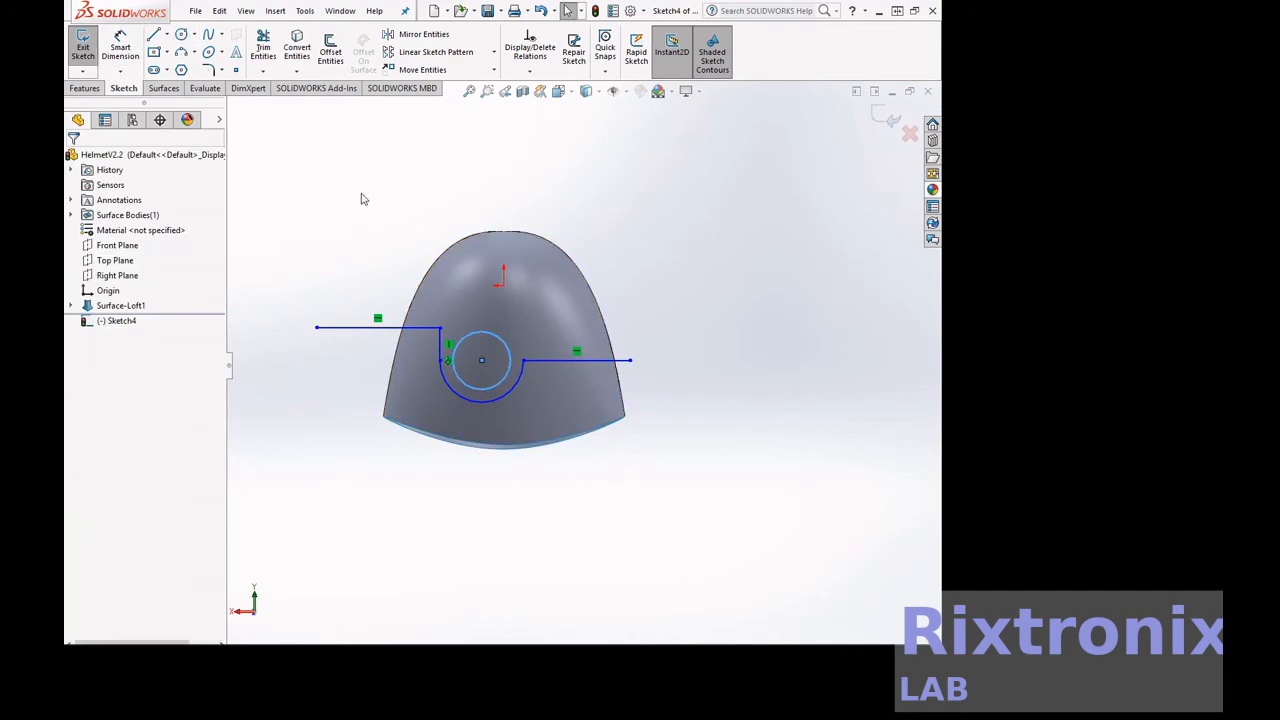
left_click(84, 46)
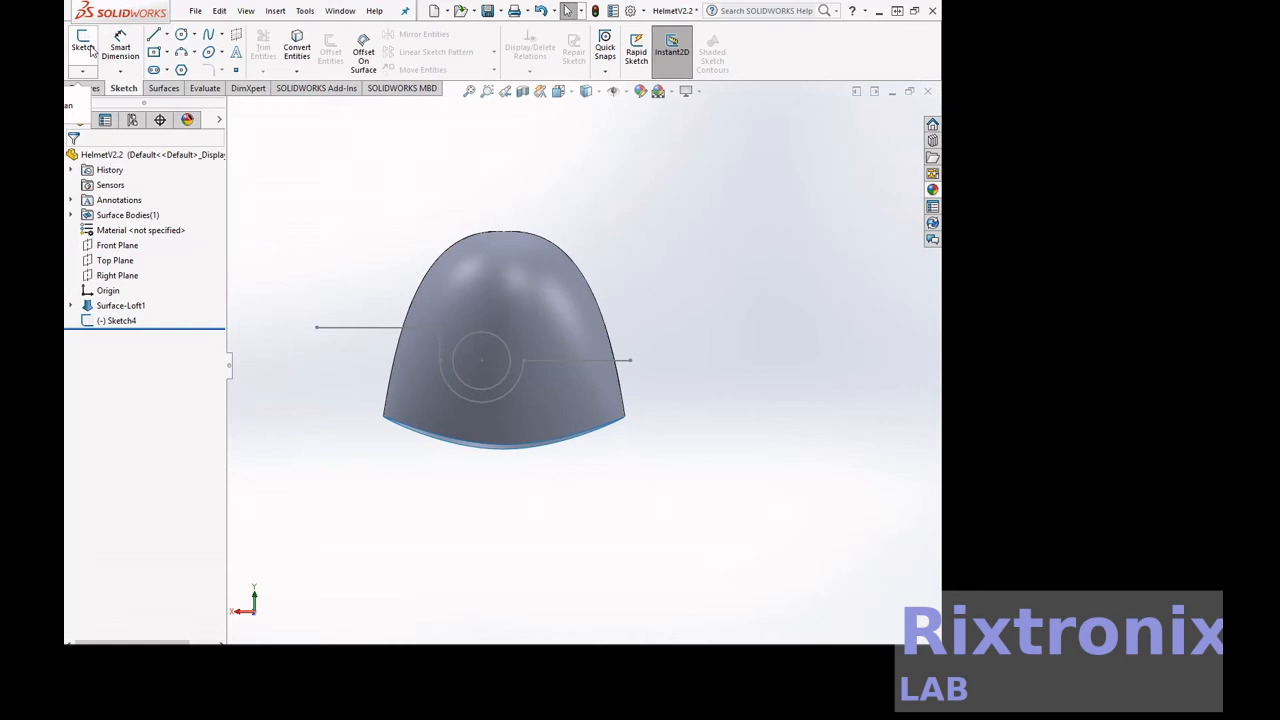
Start a standard Trim Surface with the profile sketch as trim tool, marking the lower skirt and near-side circle interior for removal
left_click(160, 92)
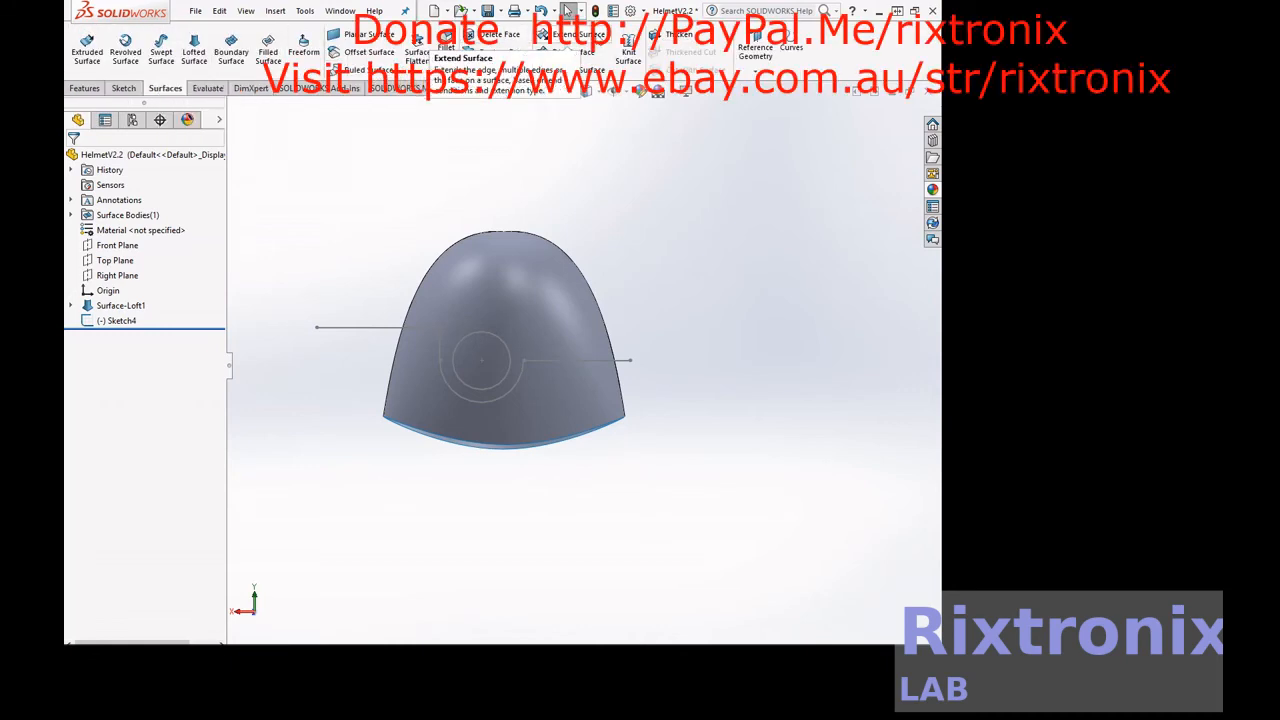
left_click(589, 54)
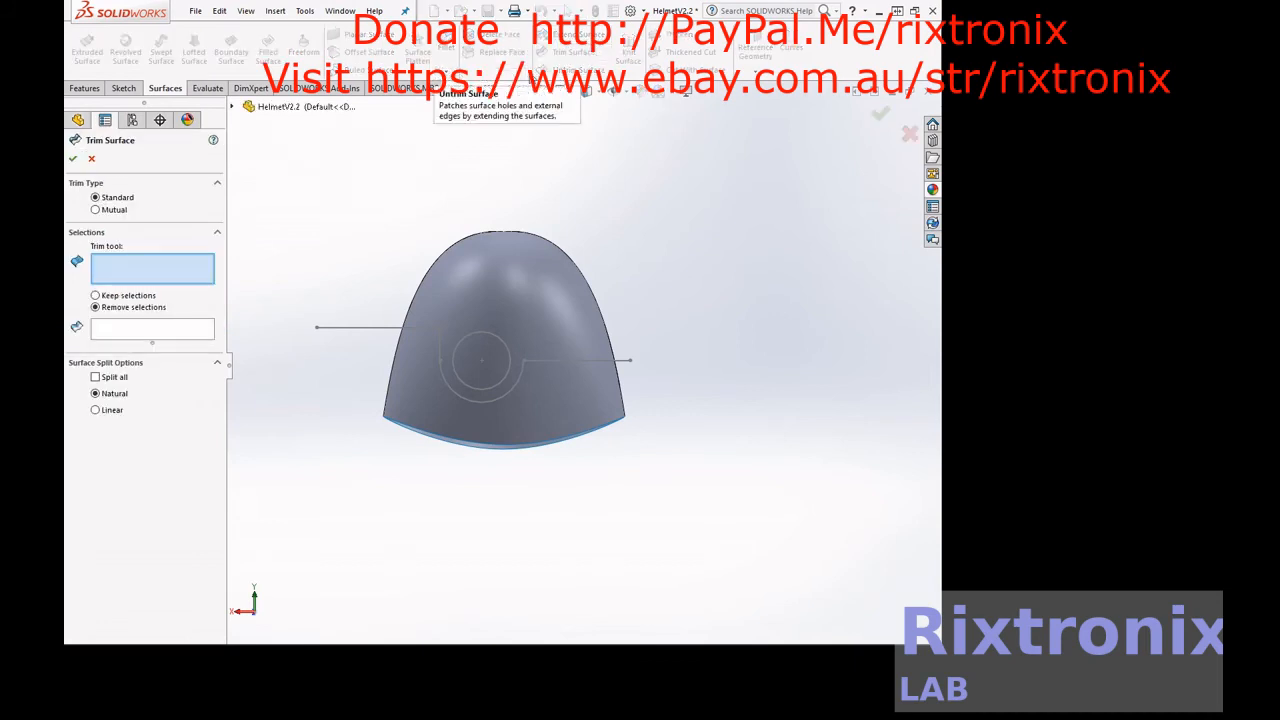
left_click(463, 348)
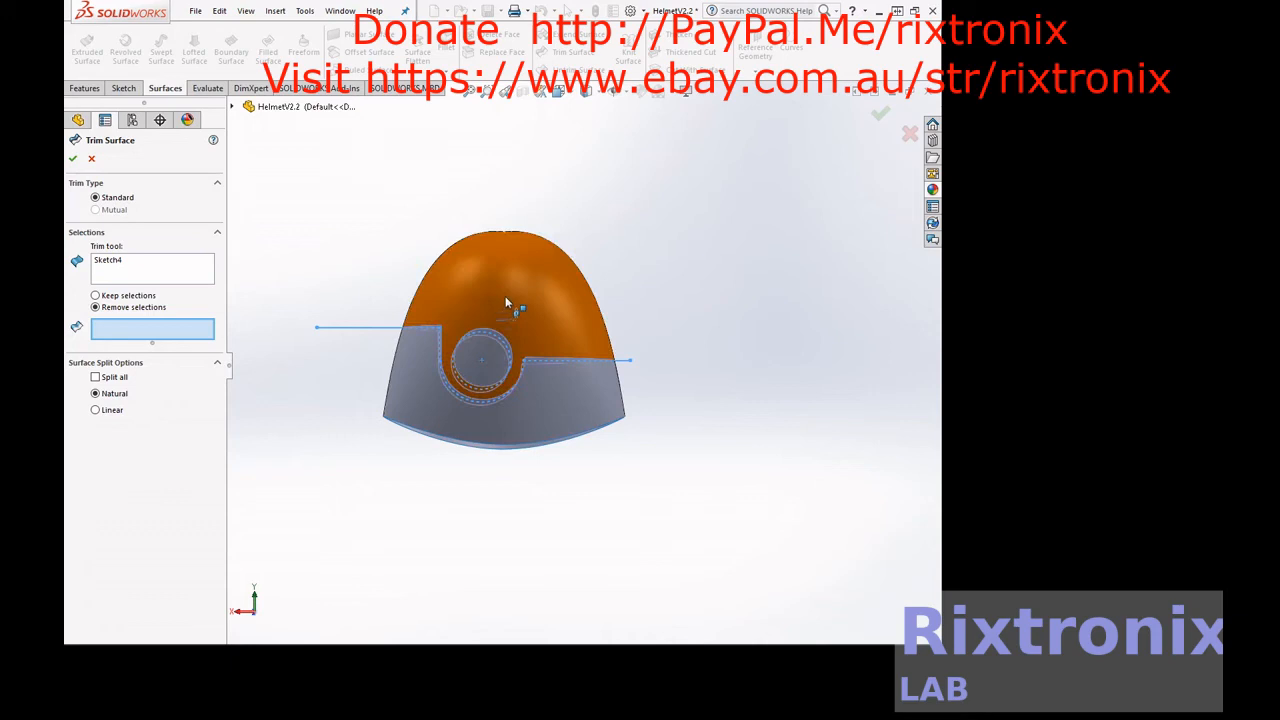
left_click(519, 416)
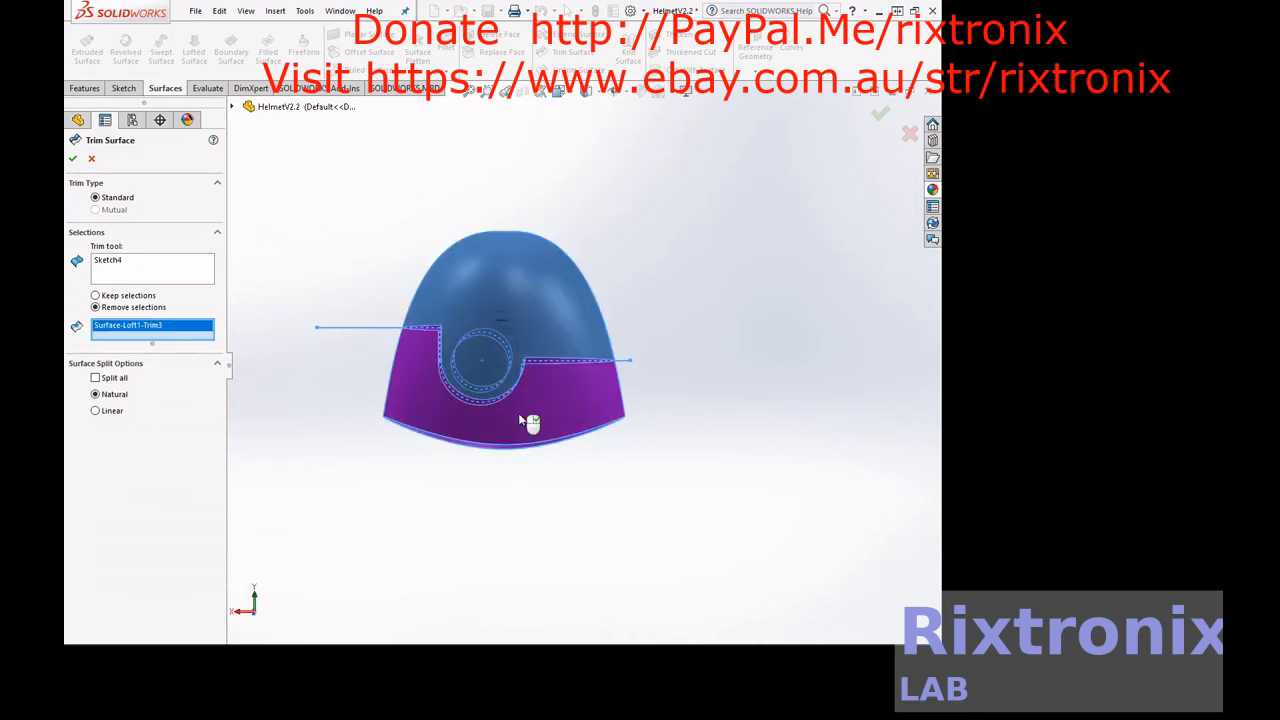
left_click(483, 367)
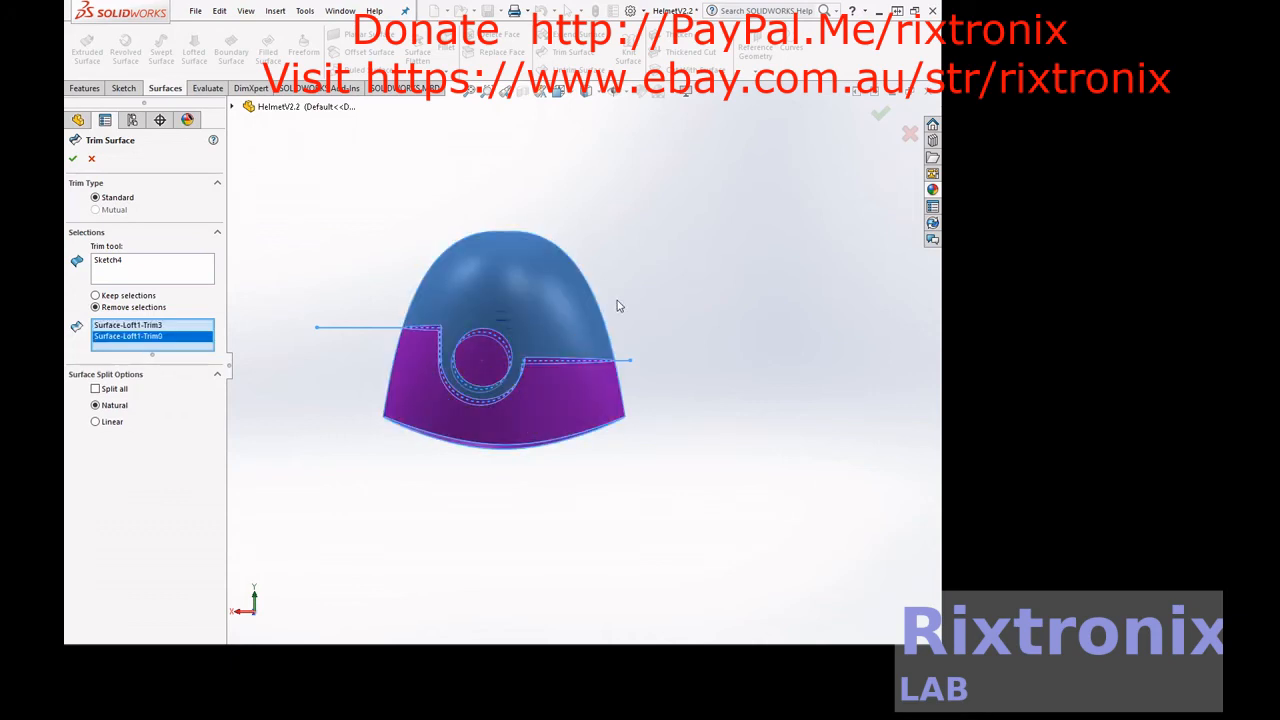
Add the circle interior on the opposite side of the helmet to the removed pieces and apply the surface trim
right_click(810, 237)
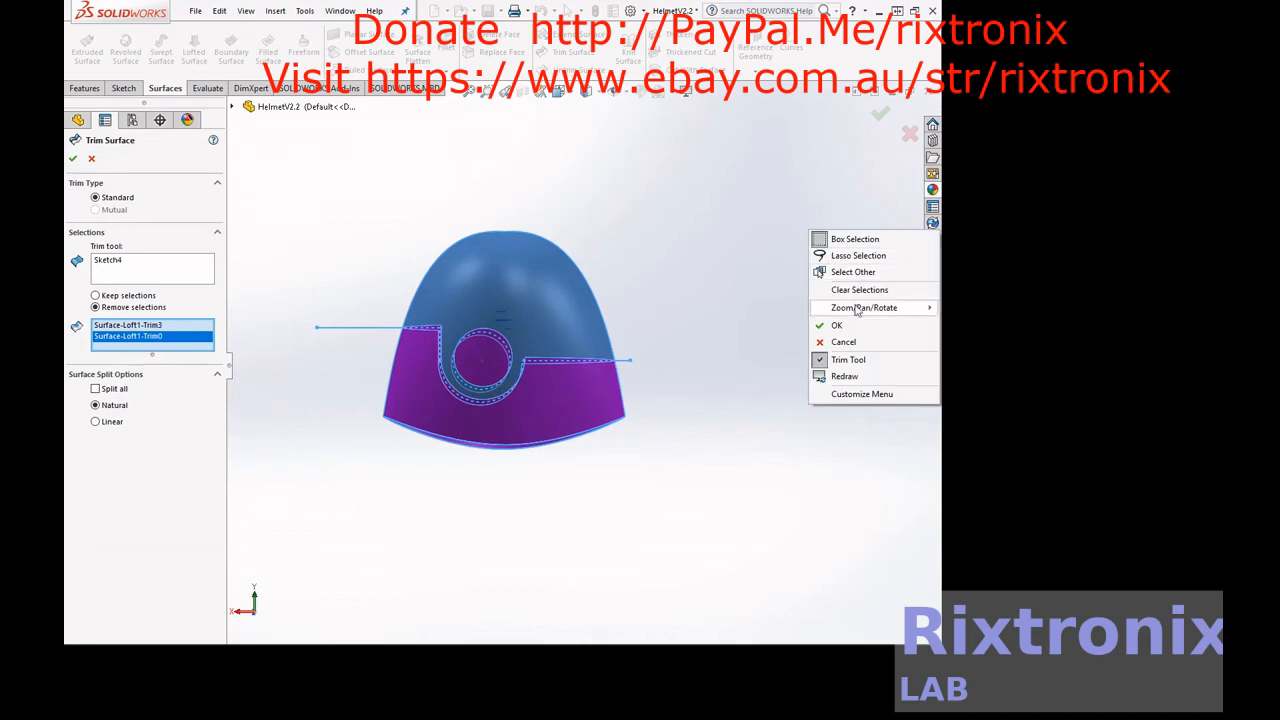
mouse_move(860, 307)
left_click(729, 373)
left_click_drag(800, 326, 650, 372)
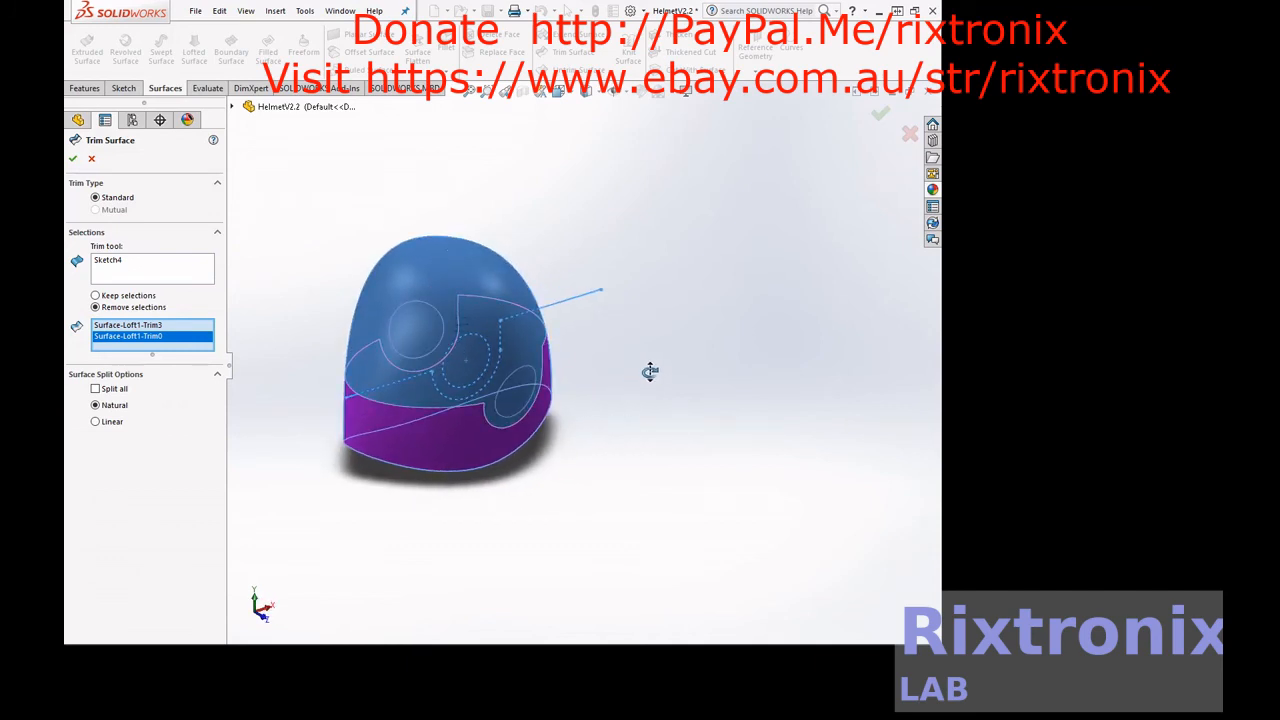
key("Escape")
left_click(528, 388)
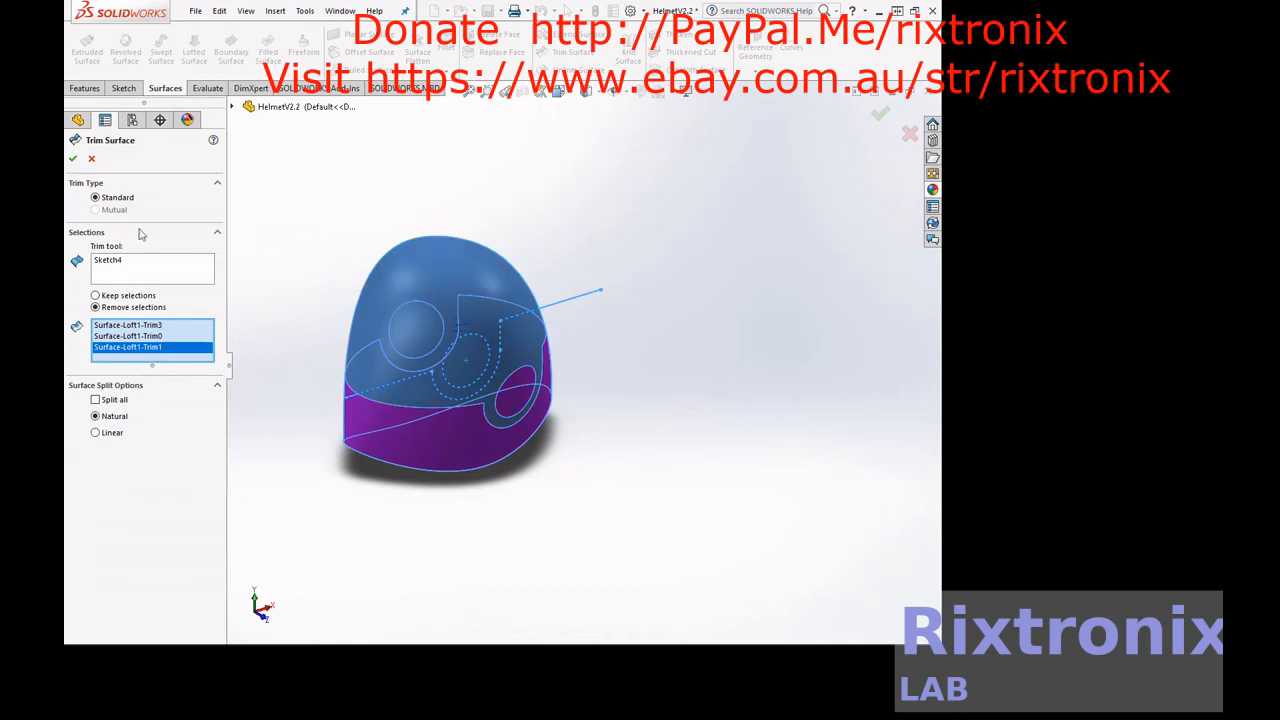
left_click(73, 159)
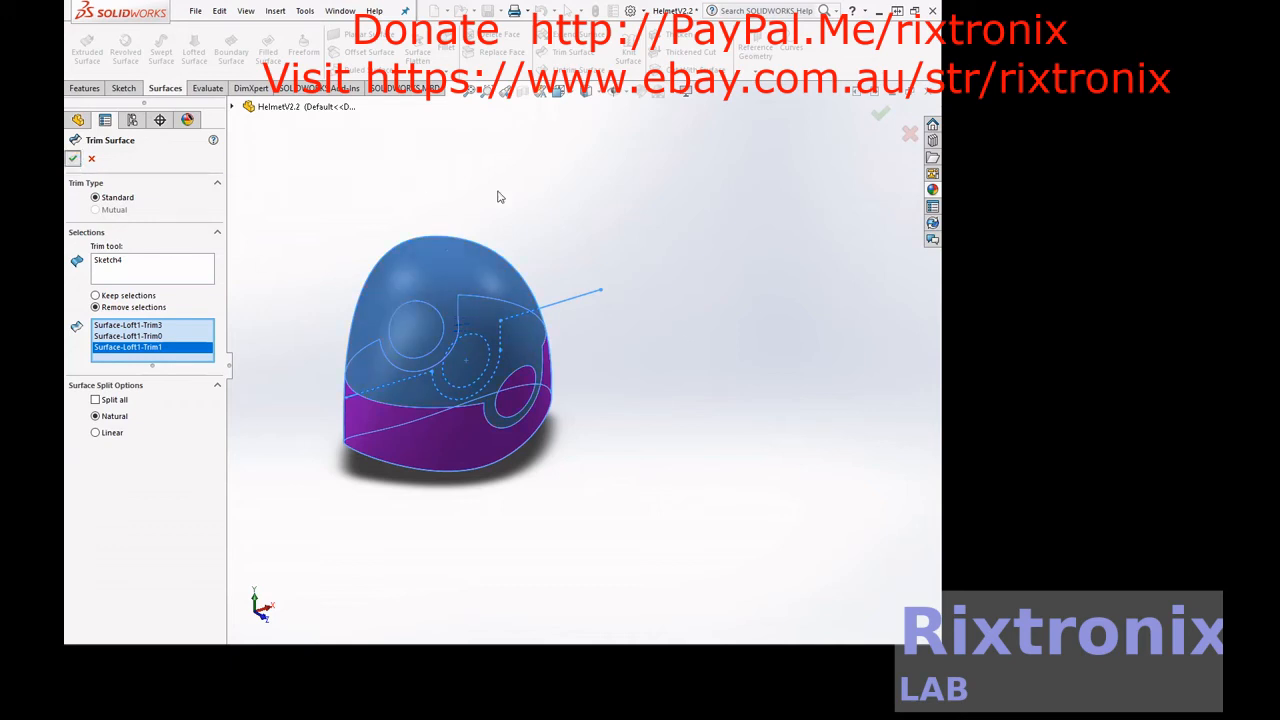
On the Front Plane, start a spline through four points, sloping down from the helmet's upper +X side to about X -50, Y -38
right_click(662, 231)
mouse_move(707, 258)
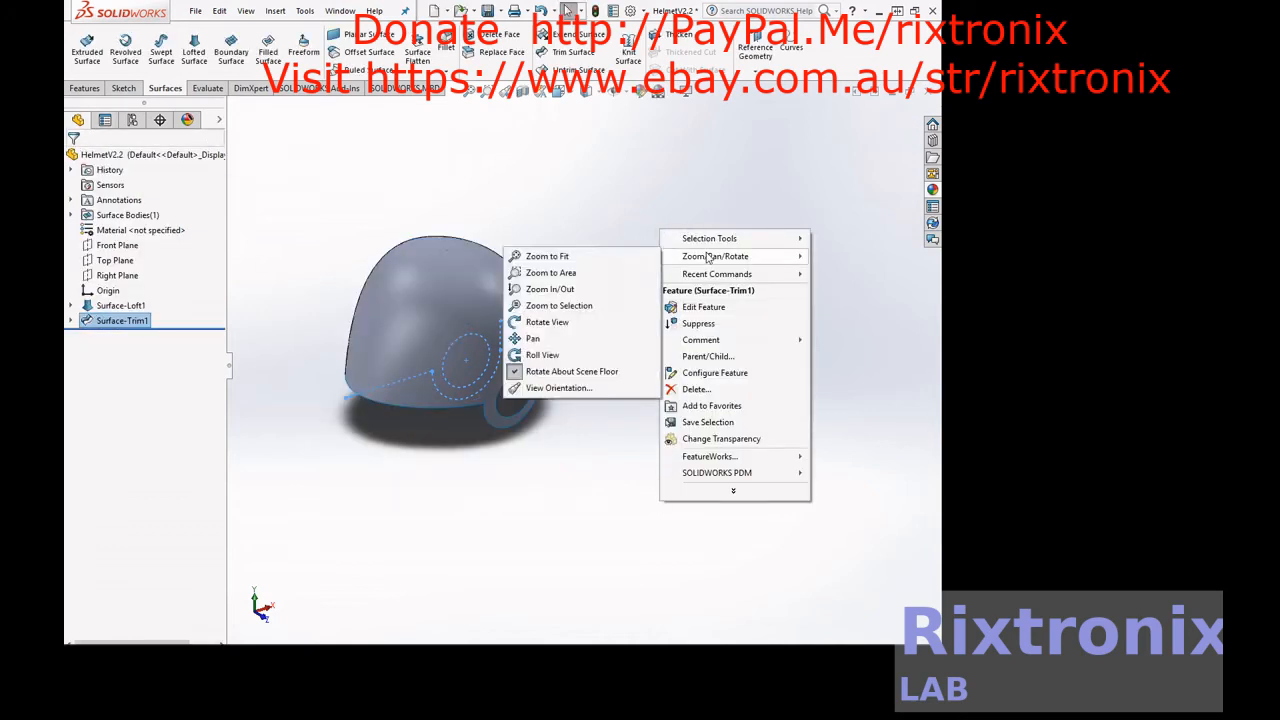
left_click(597, 324)
left_click_drag(597, 327, 499, 213)
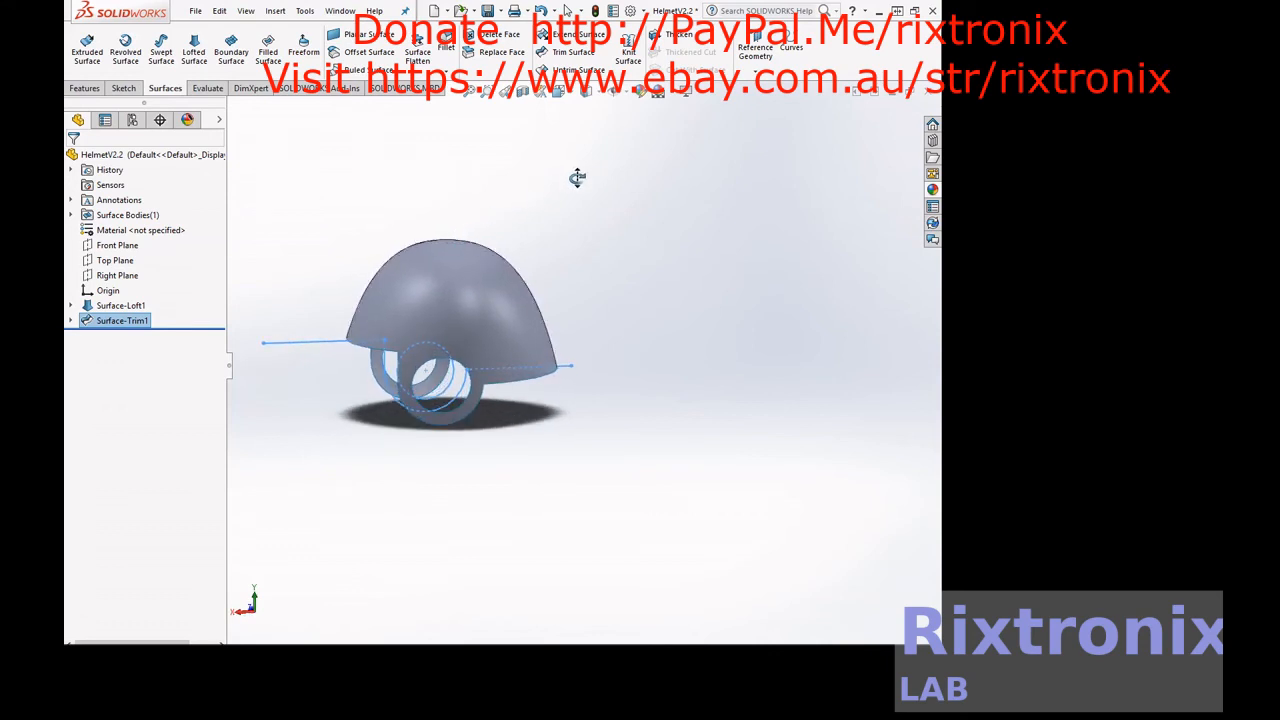
key("Escape")
left_click(124, 88)
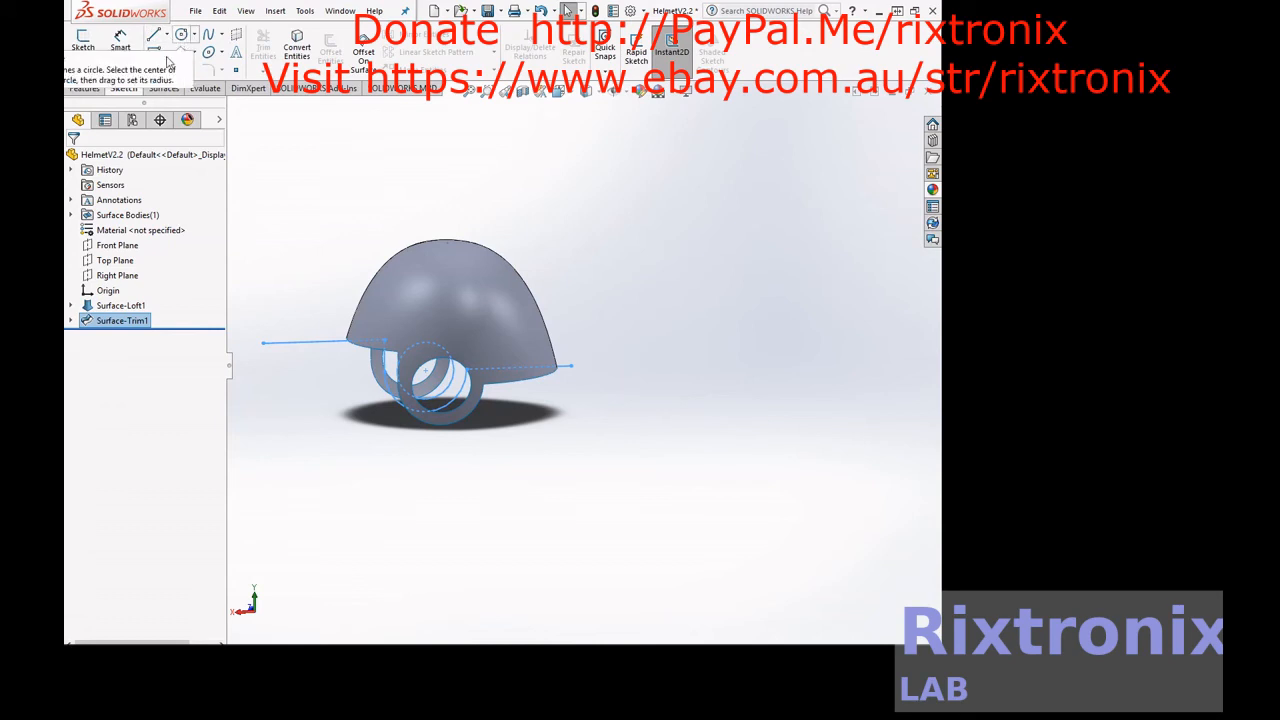
left_click(118, 248)
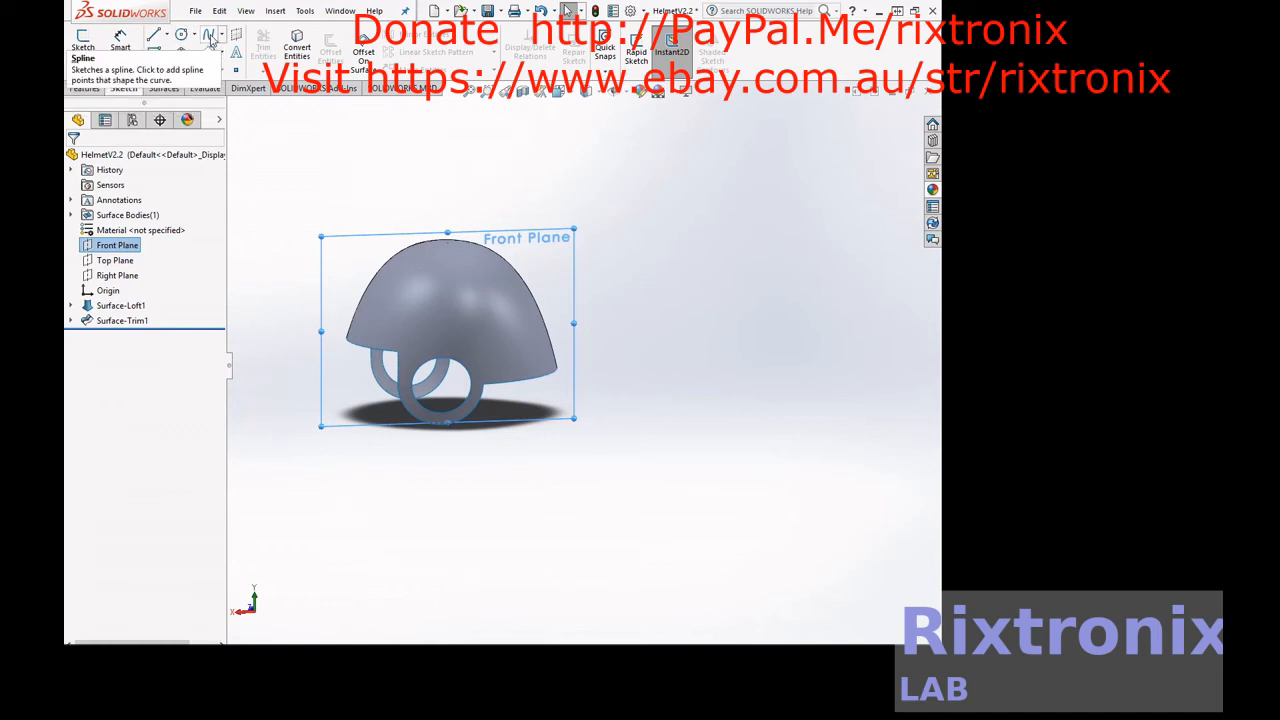
left_click(210, 37)
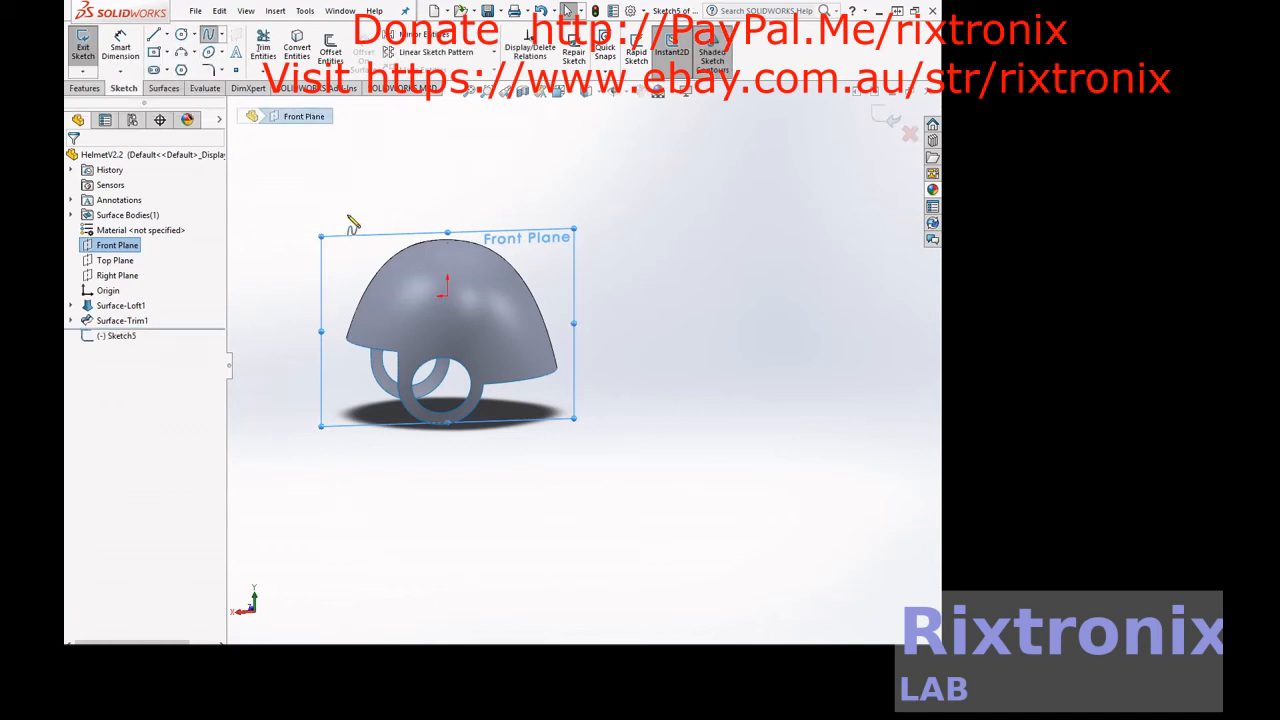
left_click(385, 297)
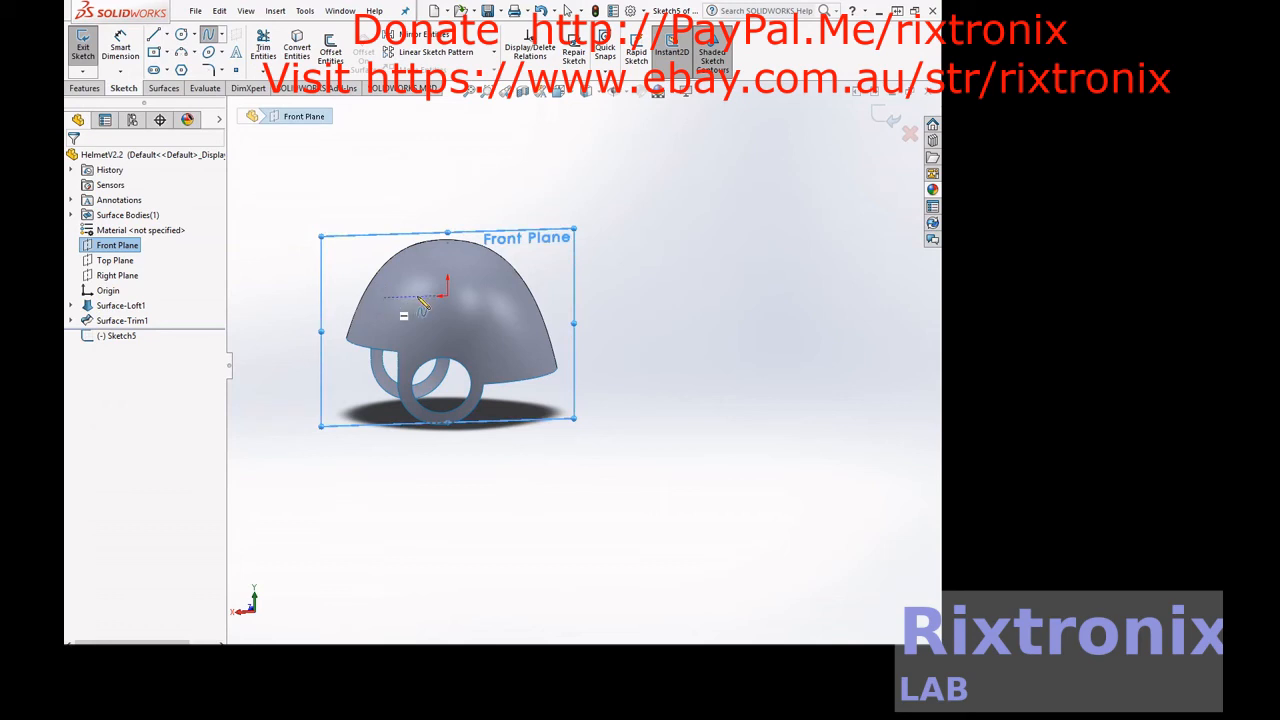
left_click(418, 297)
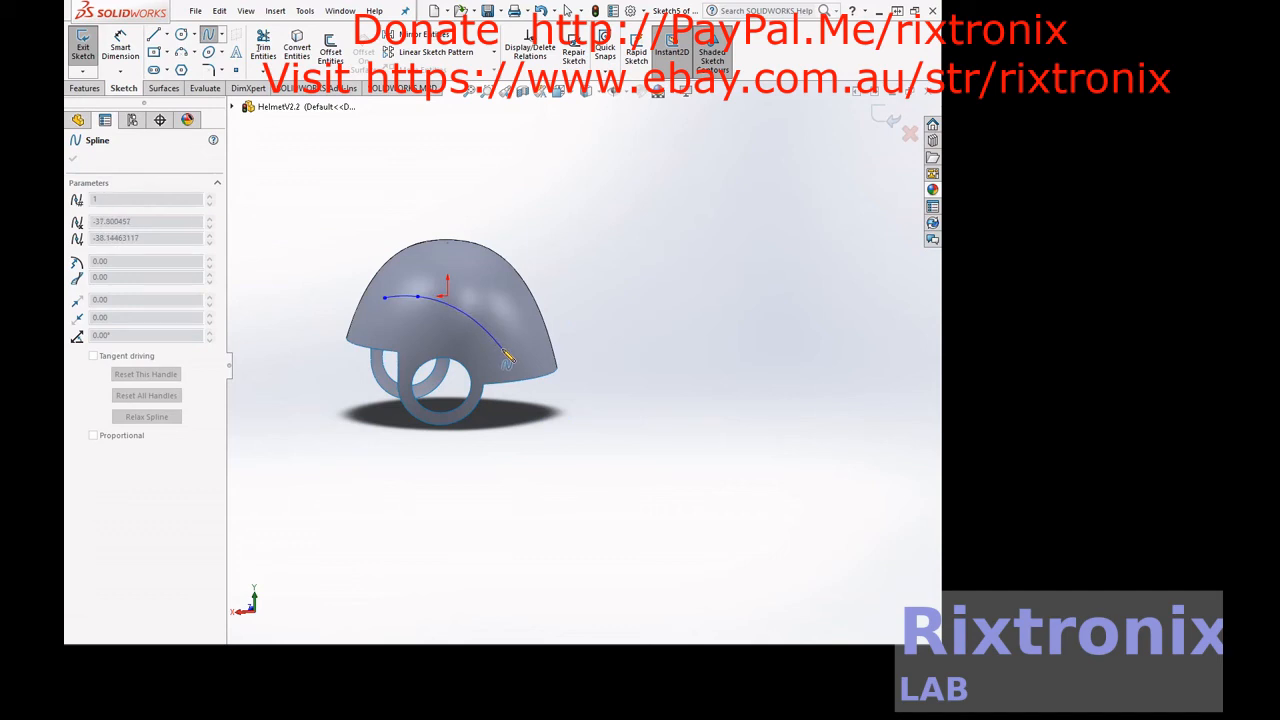
left_click(503, 349)
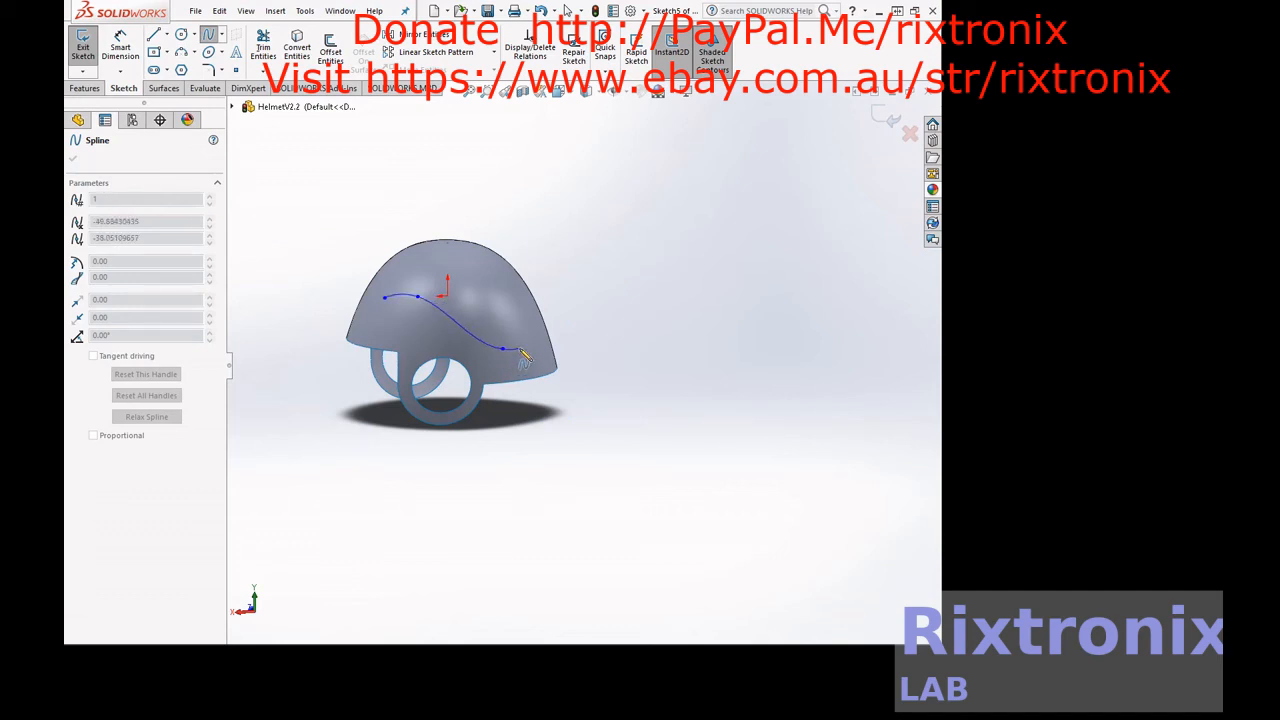
left_click(519, 348)
Run the spline back above its first stretch through three more points, close it at its start point and exit the sketch
left_click(486, 321)
left_click(448, 291)
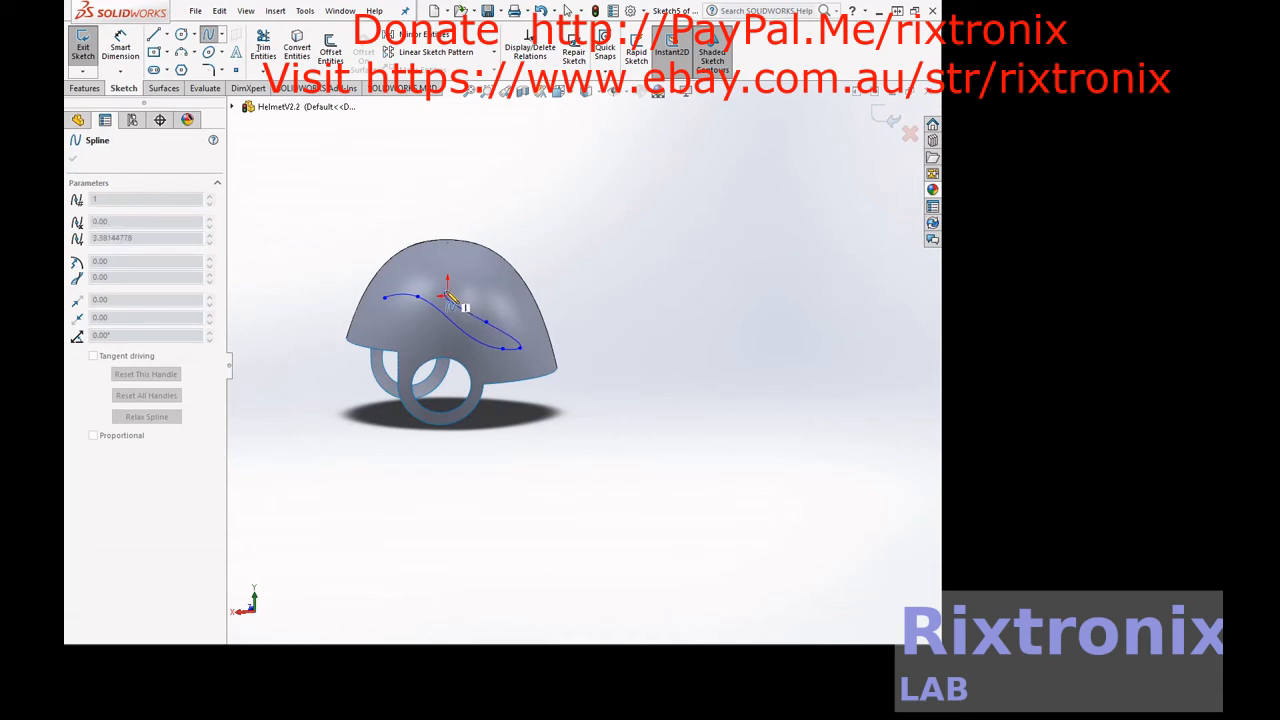
left_click(389, 285)
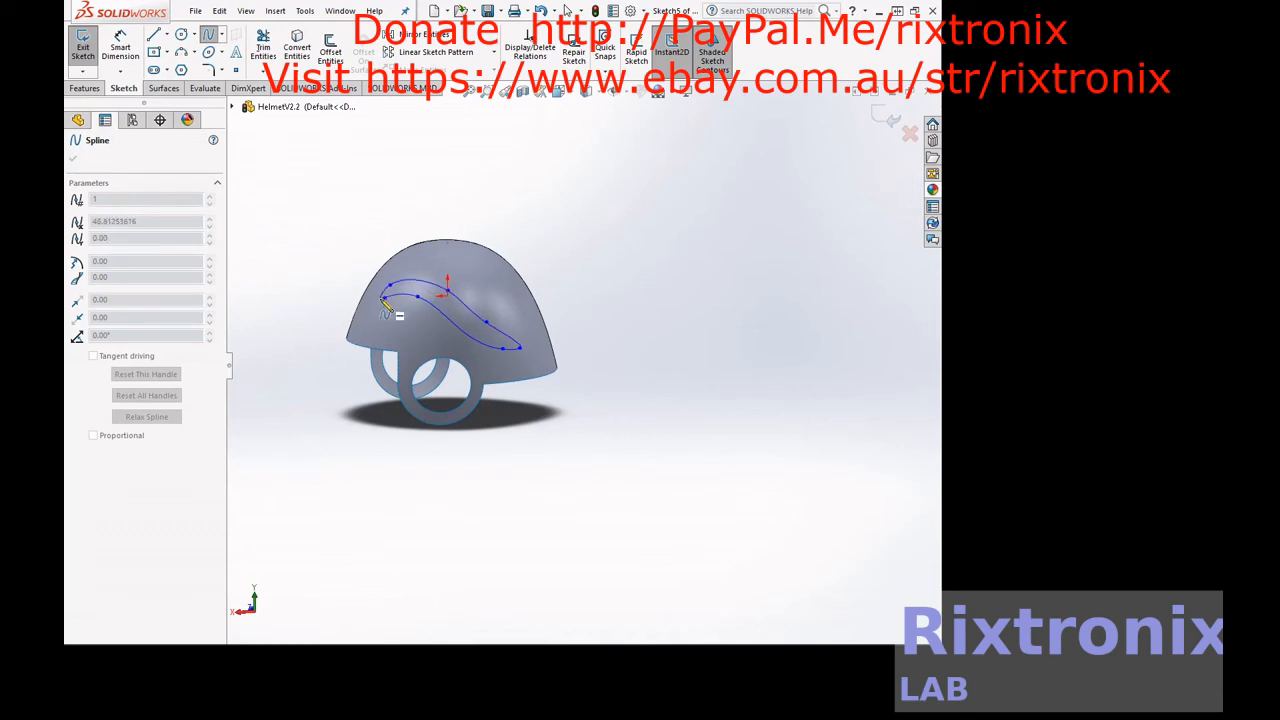
left_click(384, 299)
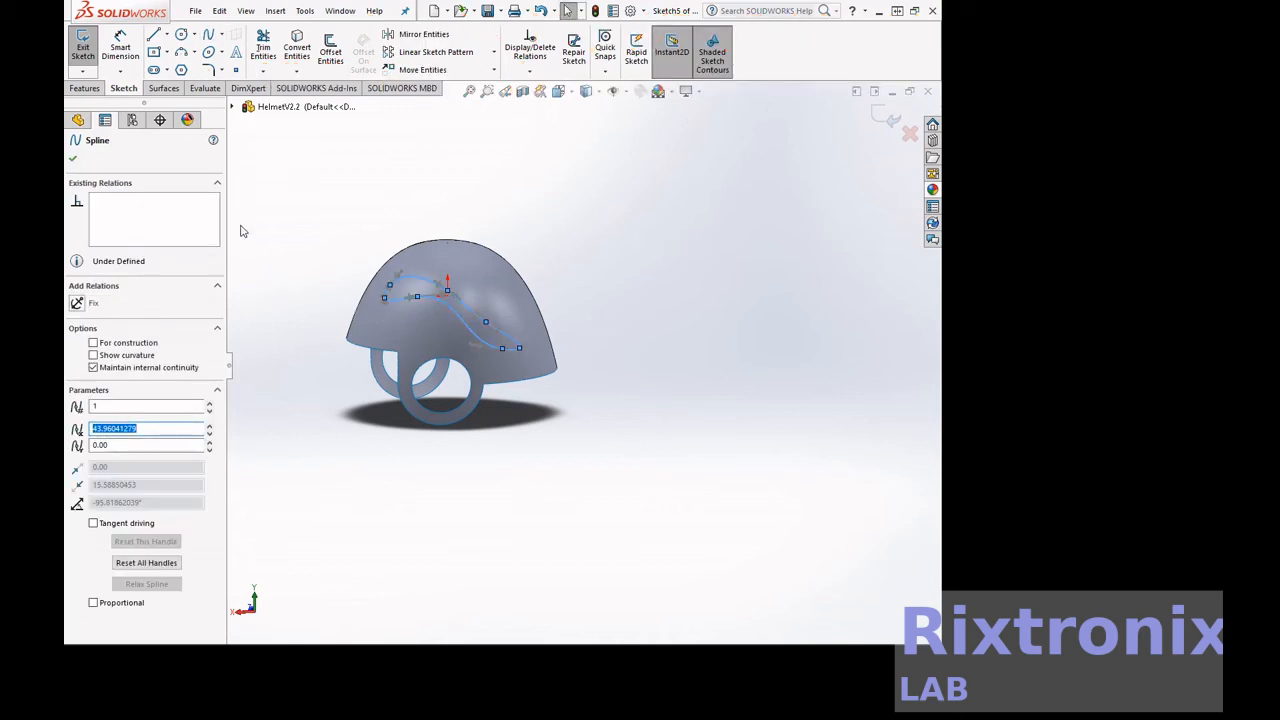
left_click(74, 160)
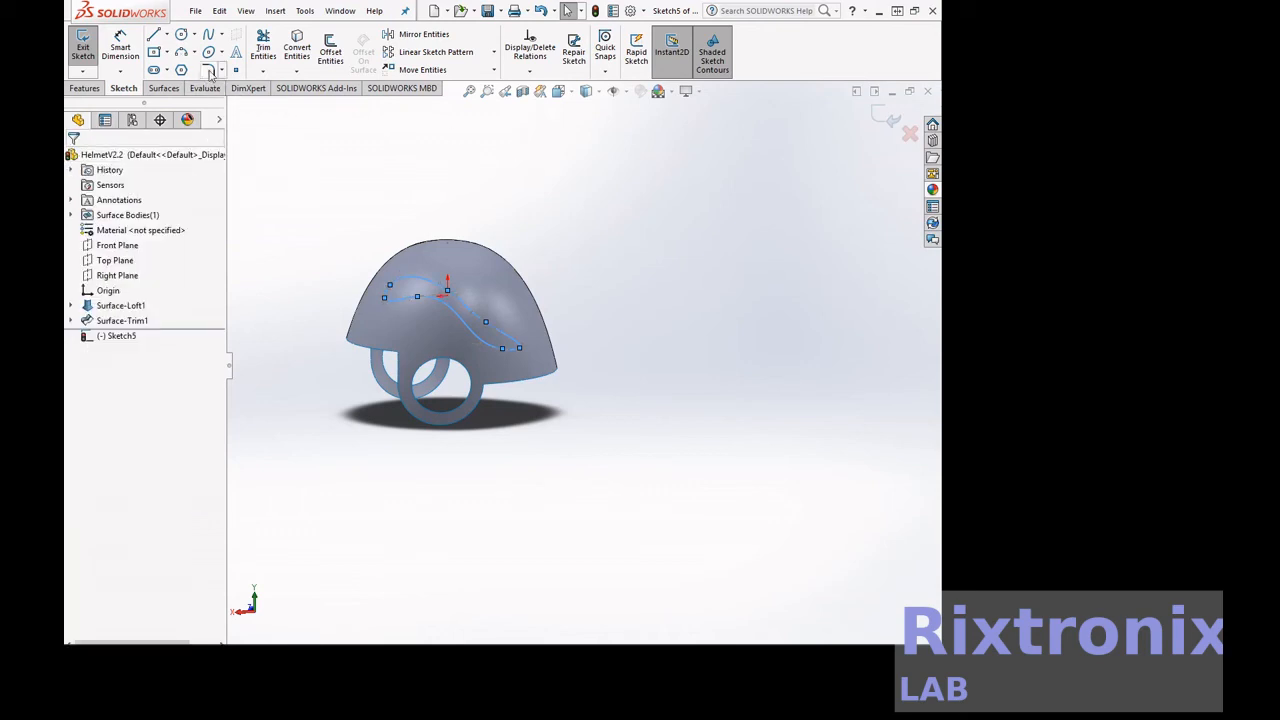
left_click(84, 48)
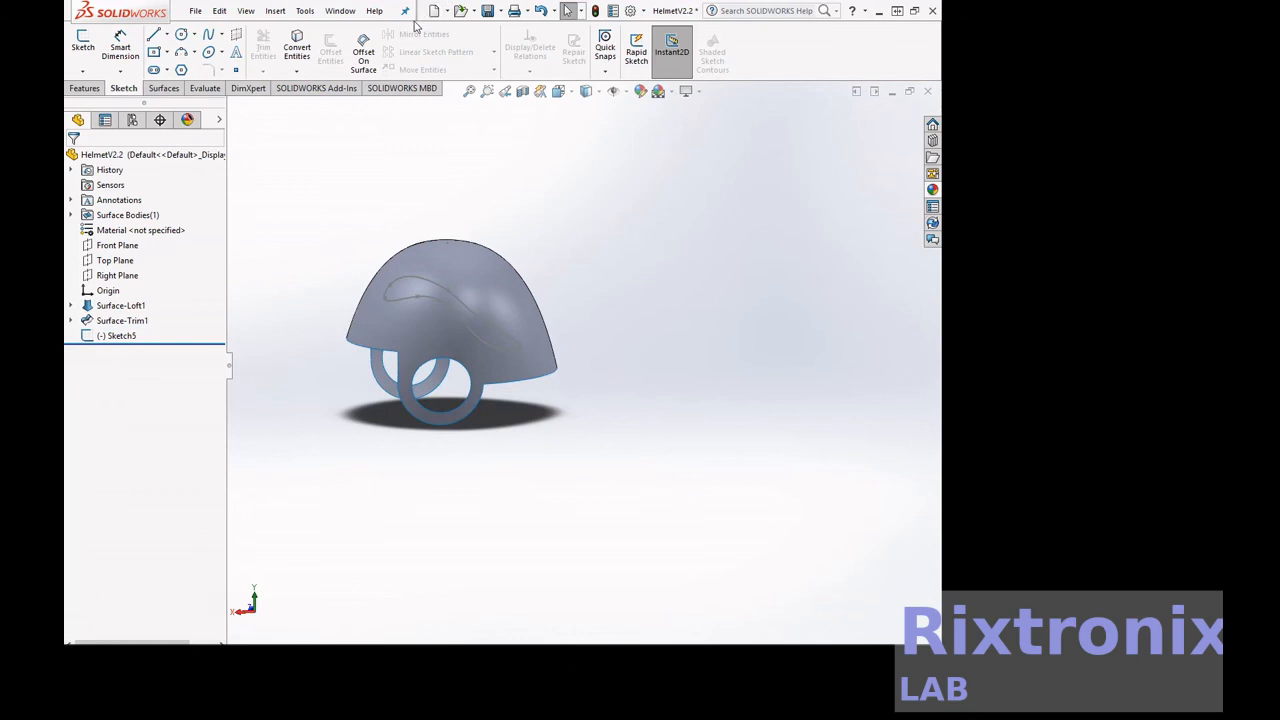
Start another Trim Surface with the closed spline sketch as trim tool and mark the near-side vent region for removal
left_click(164, 89)
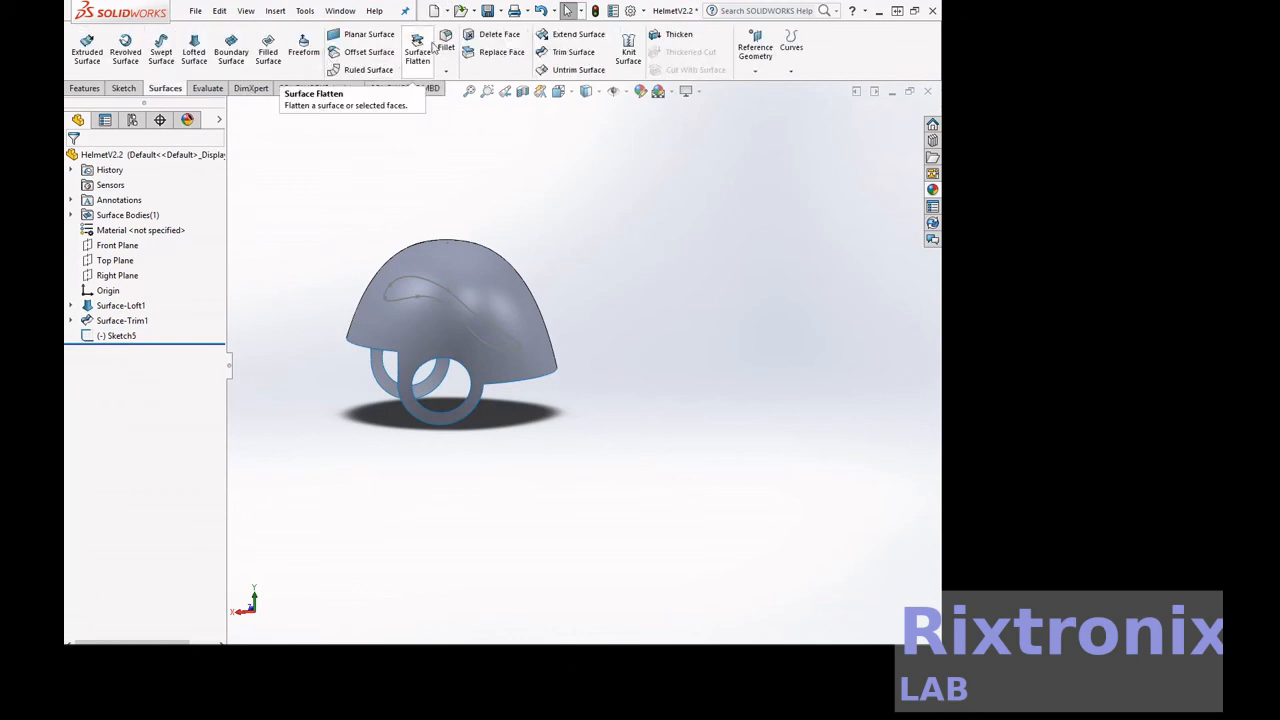
left_click(589, 57)
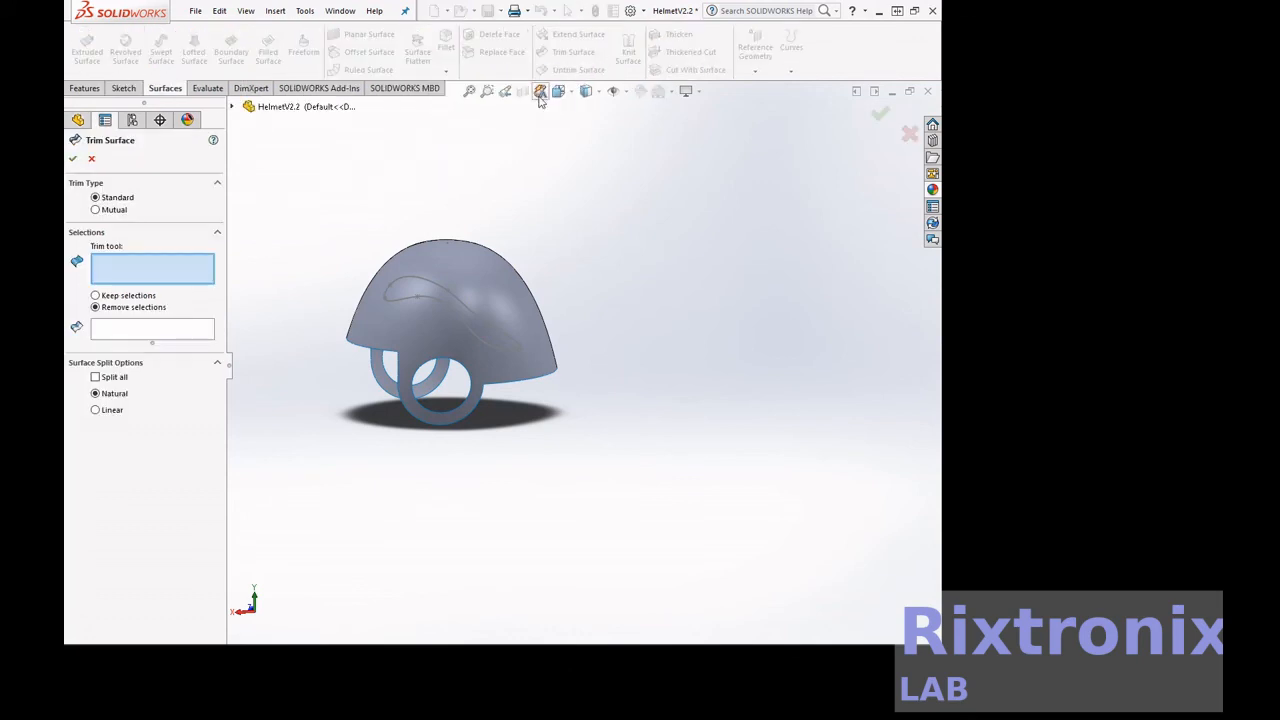
left_click(404, 297)
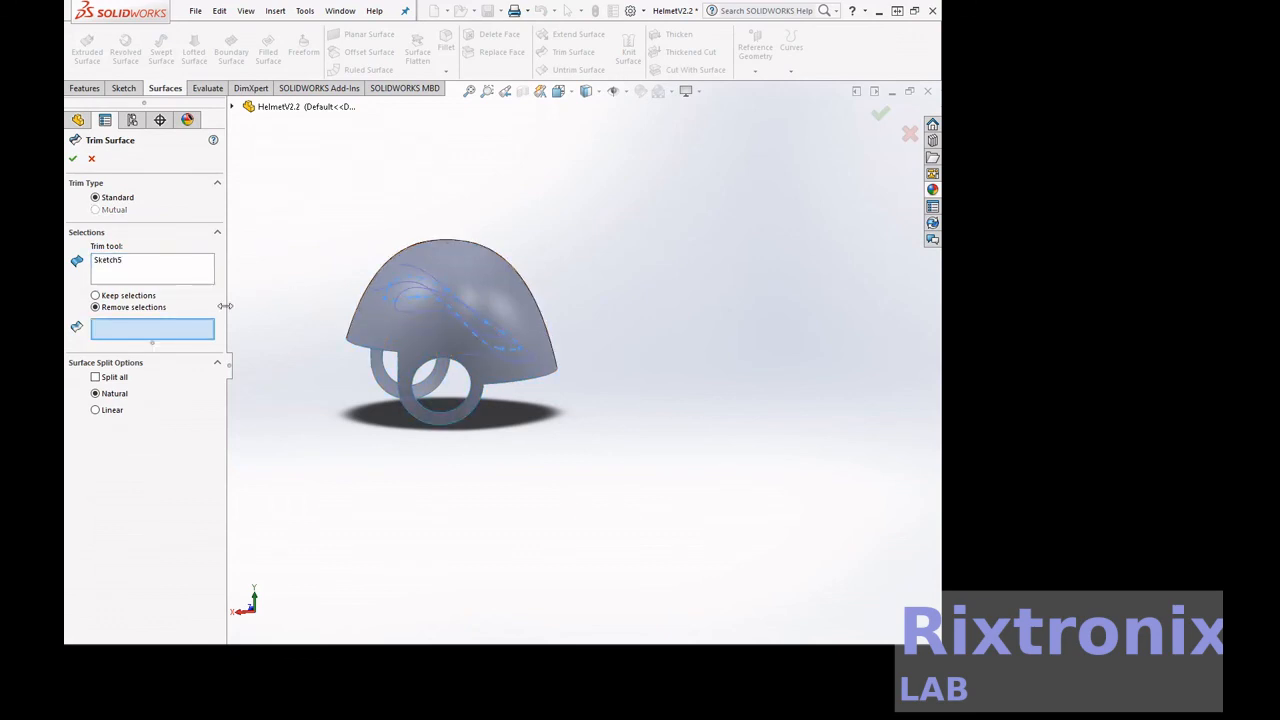
left_click(406, 297)
Add the matching vent region on the opposite side of the helmet to the removed pieces and apply the trim
right_click(689, 250)
mouse_move(766, 327)
left_click(652, 398)
left_click_drag(680, 300, 713, 271)
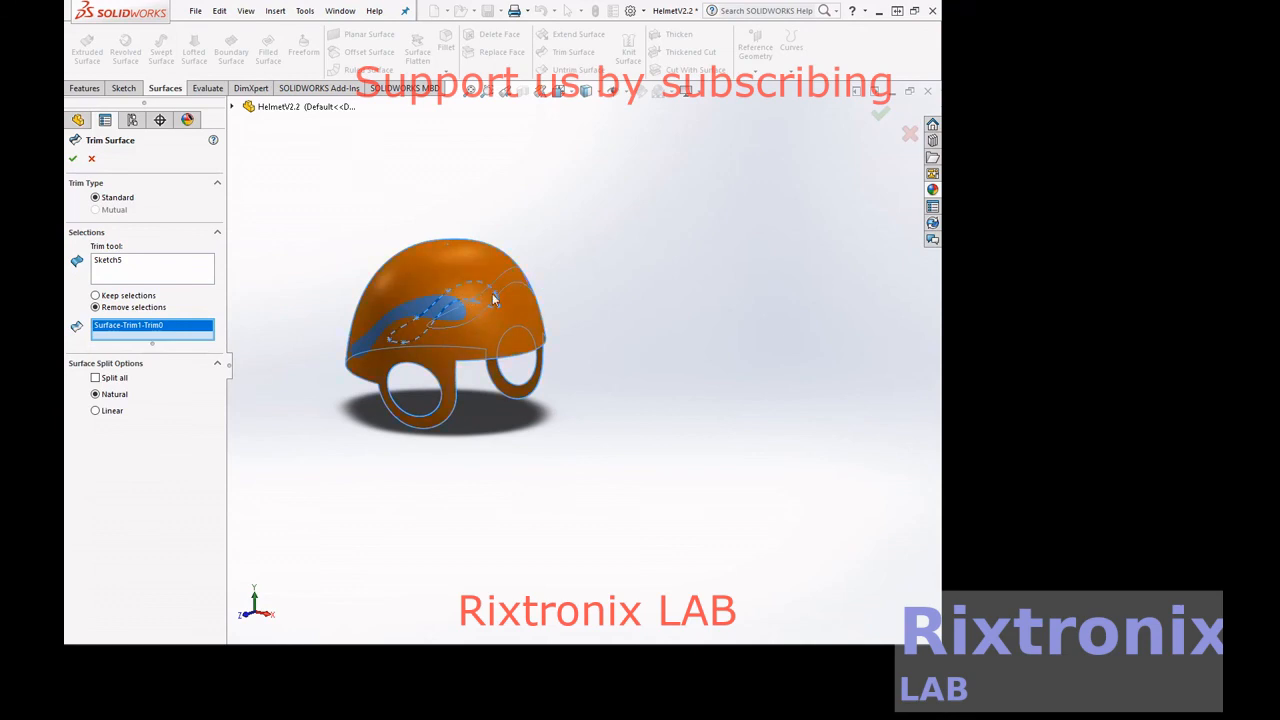
left_click(411, 318)
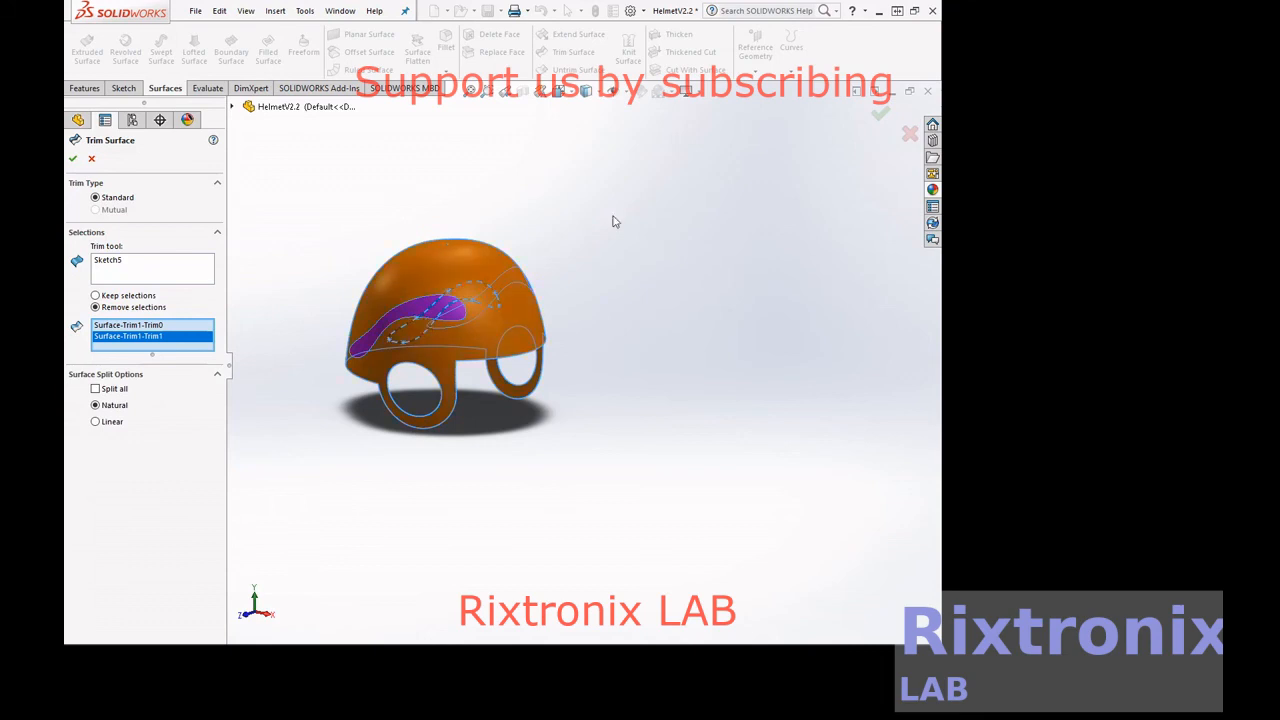
right_click(668, 213)
mouse_move(737, 292)
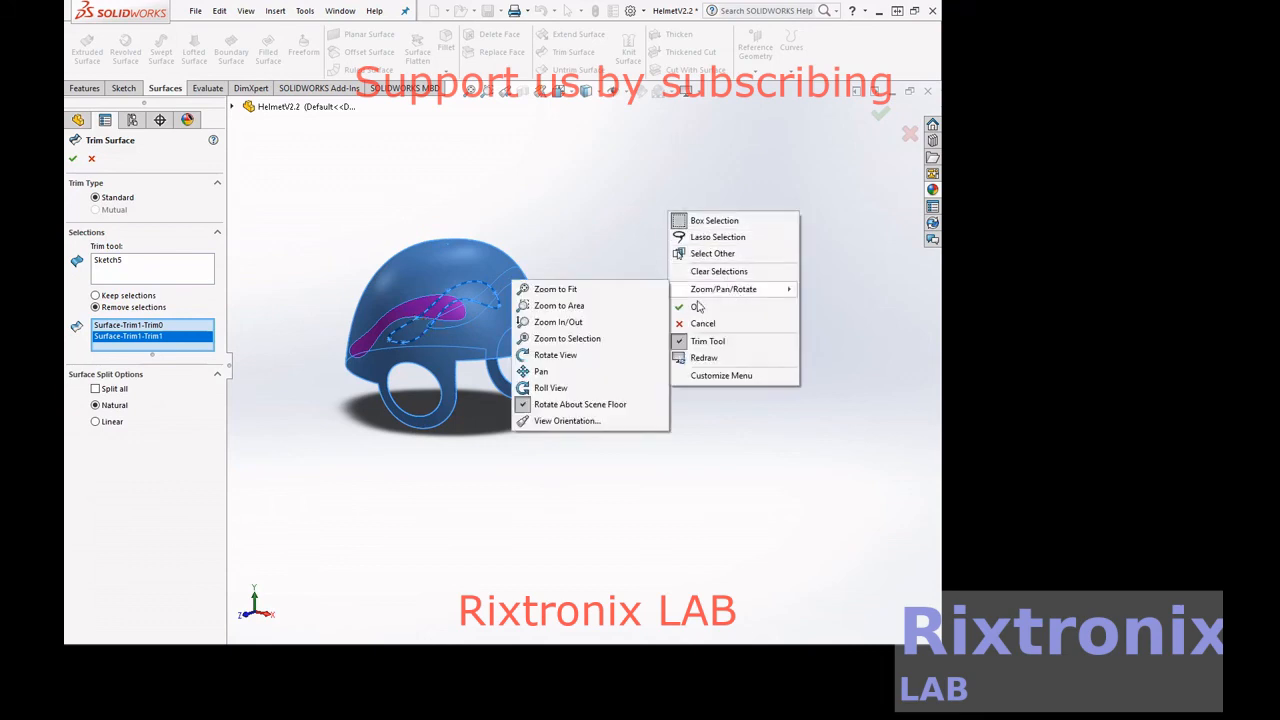
left_click(617, 355)
left_click_drag(769, 223, 537, 209)
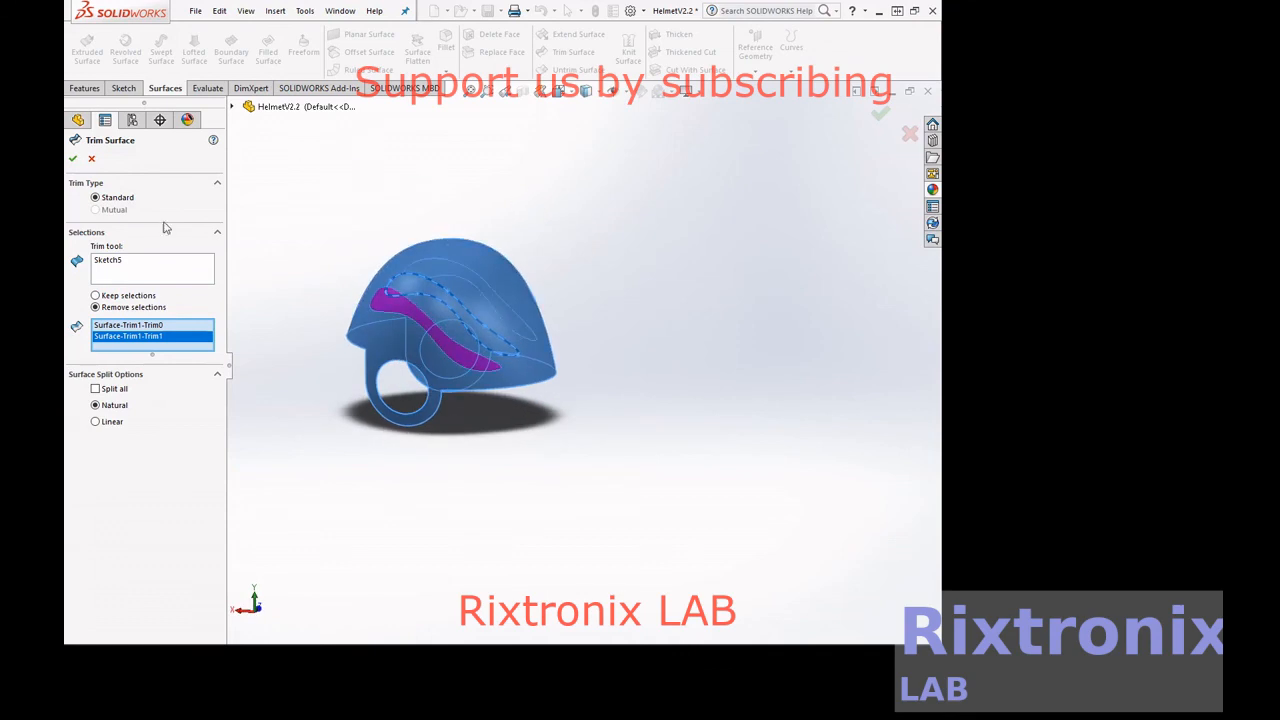
left_click(72, 158)
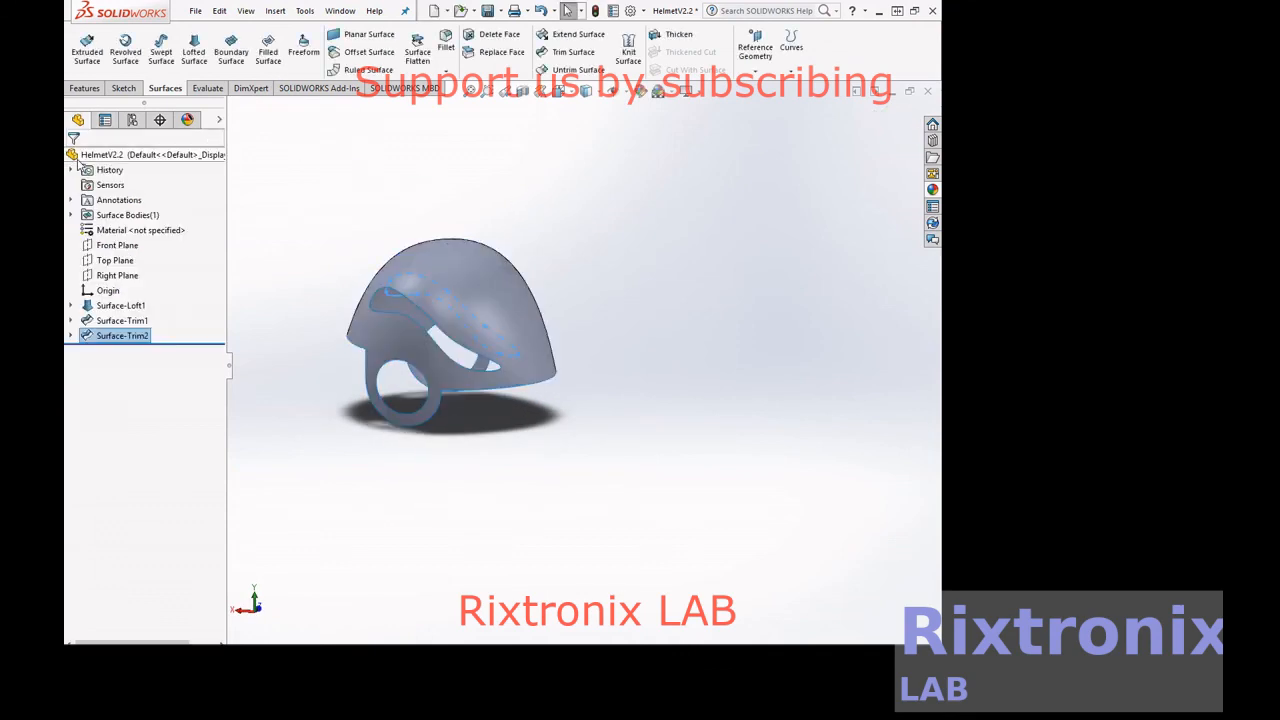
Start a boss Thicken on the helmet surface trimmed with the spline-shaped side vents
right_click(766, 258)
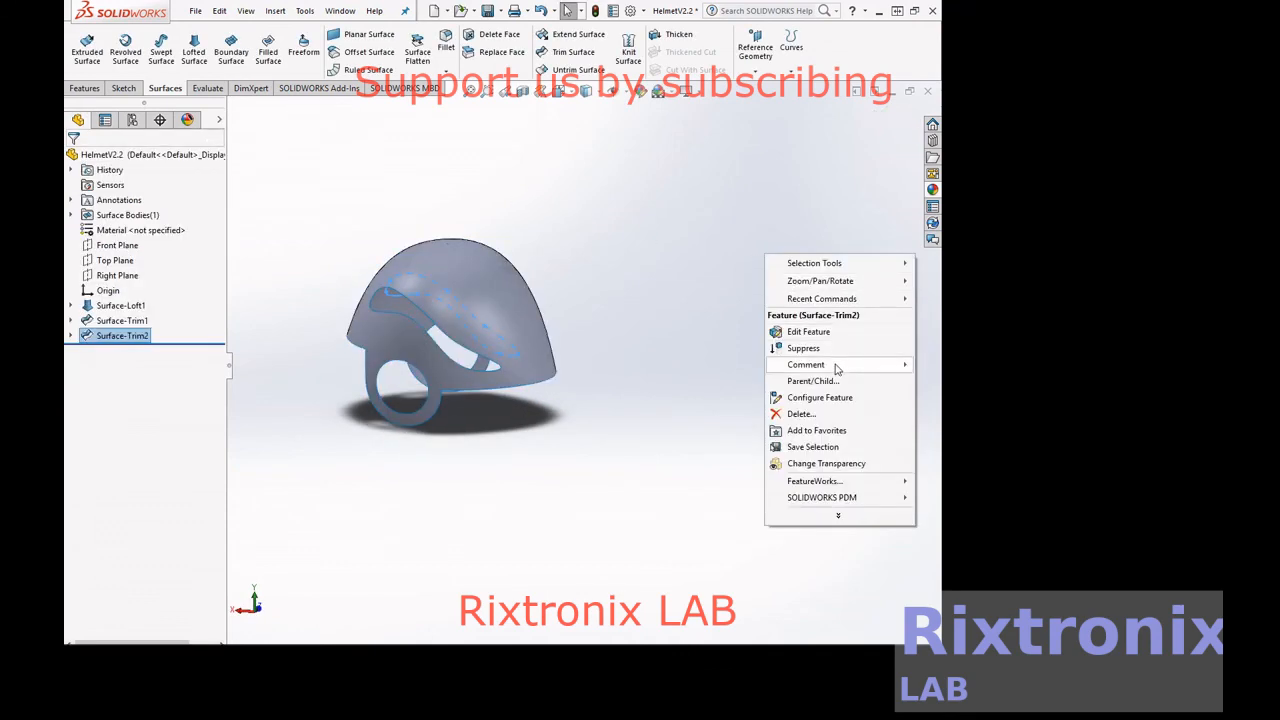
mouse_move(858, 299)
left_click(684, 344)
left_click_drag(686, 346, 711, 339)
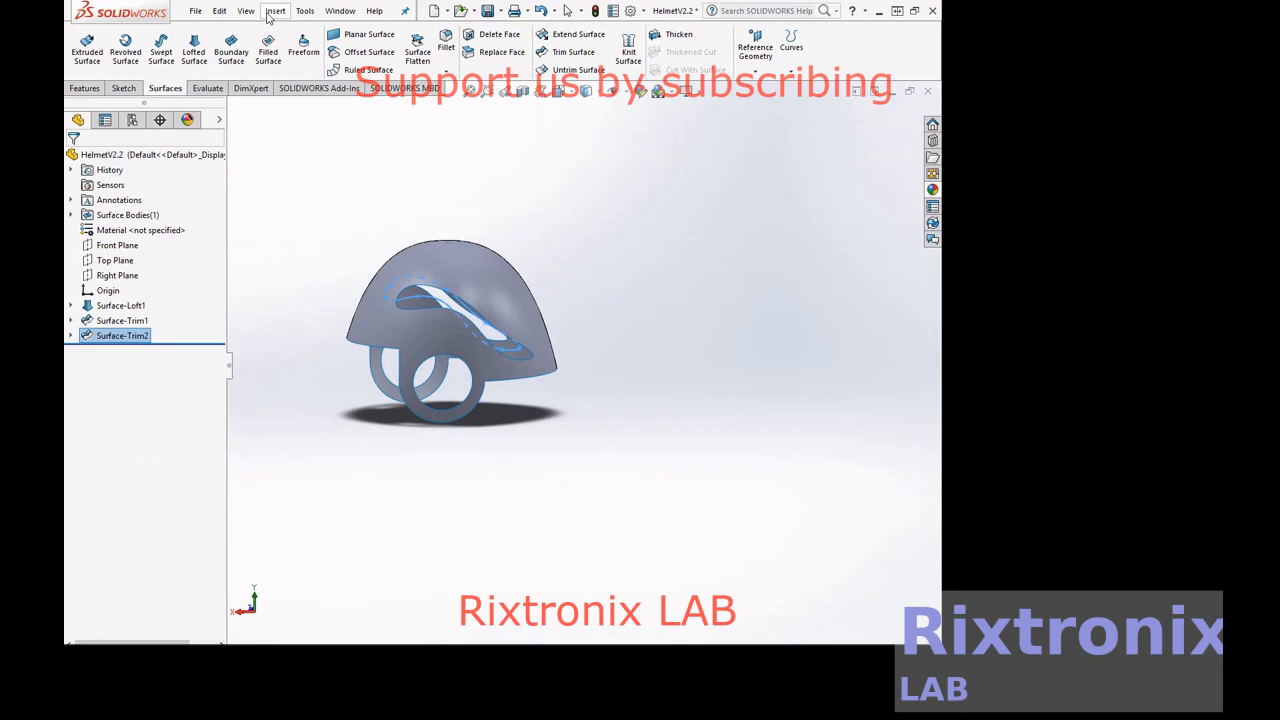
left_click(305, 11)
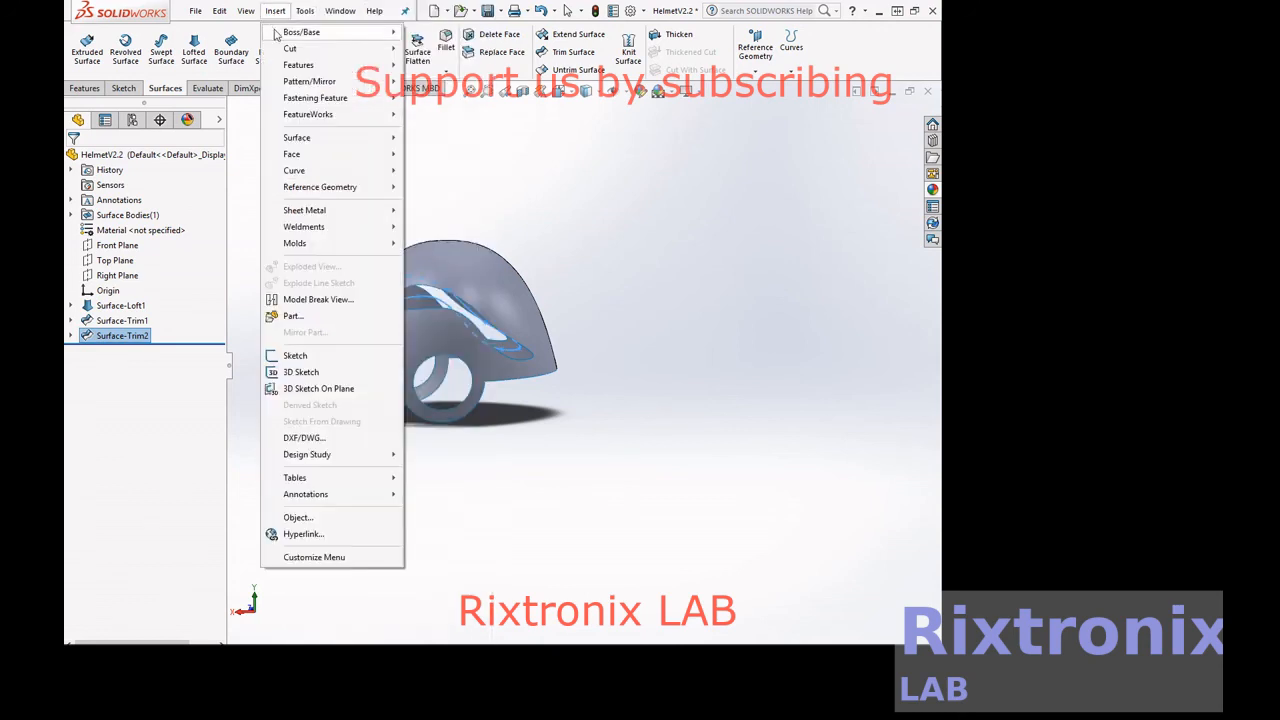
mouse_move(285, 33)
left_click(486, 116)
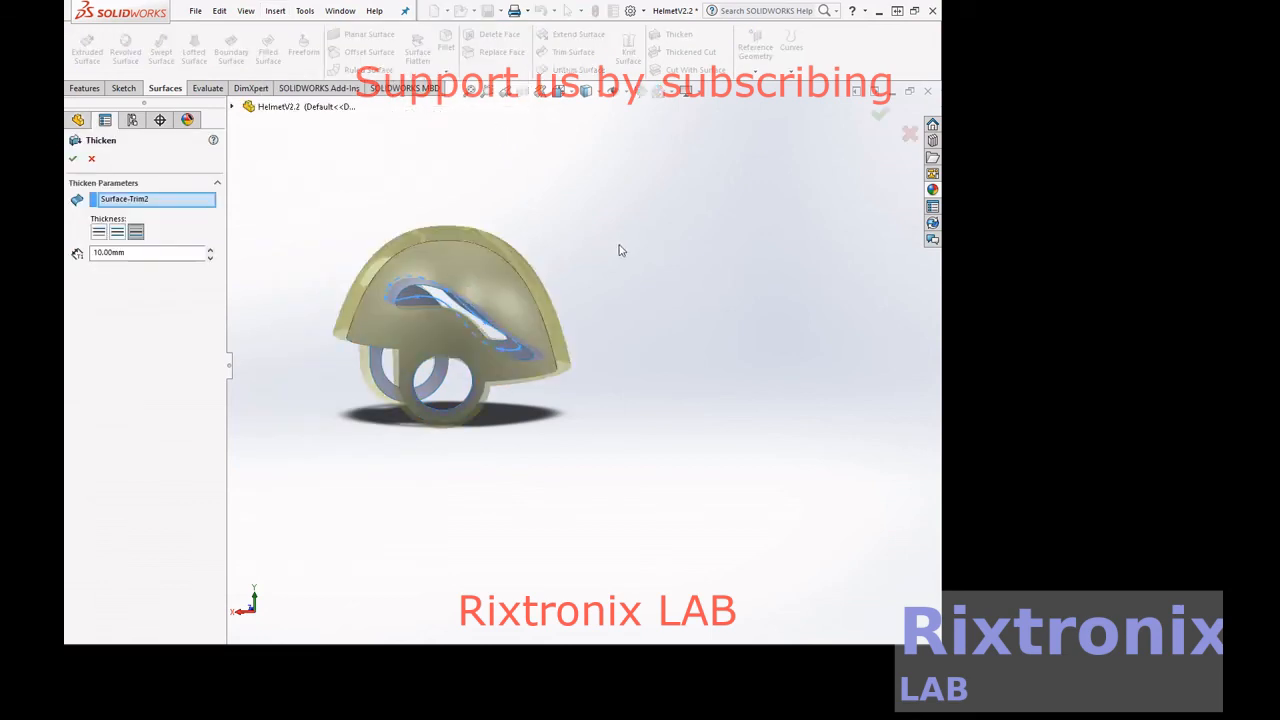
Compare the thickening sides in the preview, choose the outward side at 10 mm and apply the Thicken
right_click(680, 248)
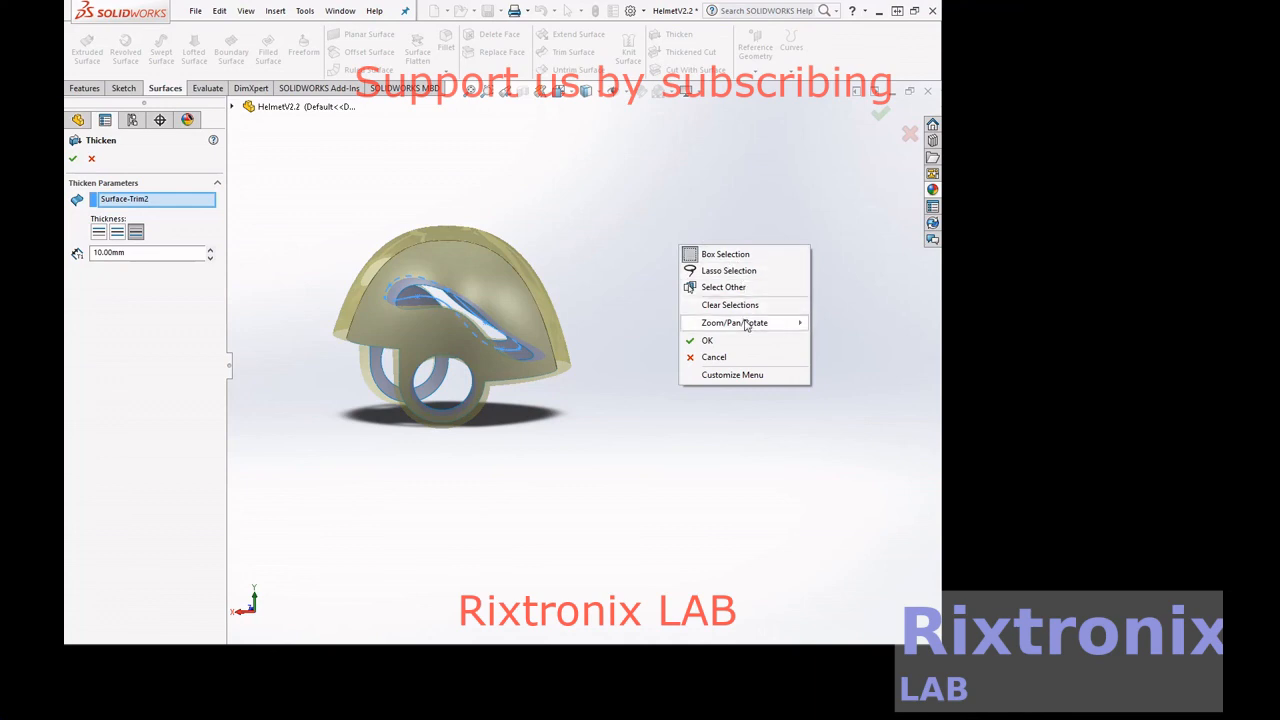
mouse_move(748, 323)
left_click(606, 392)
left_click_drag(620, 385, 652, 394)
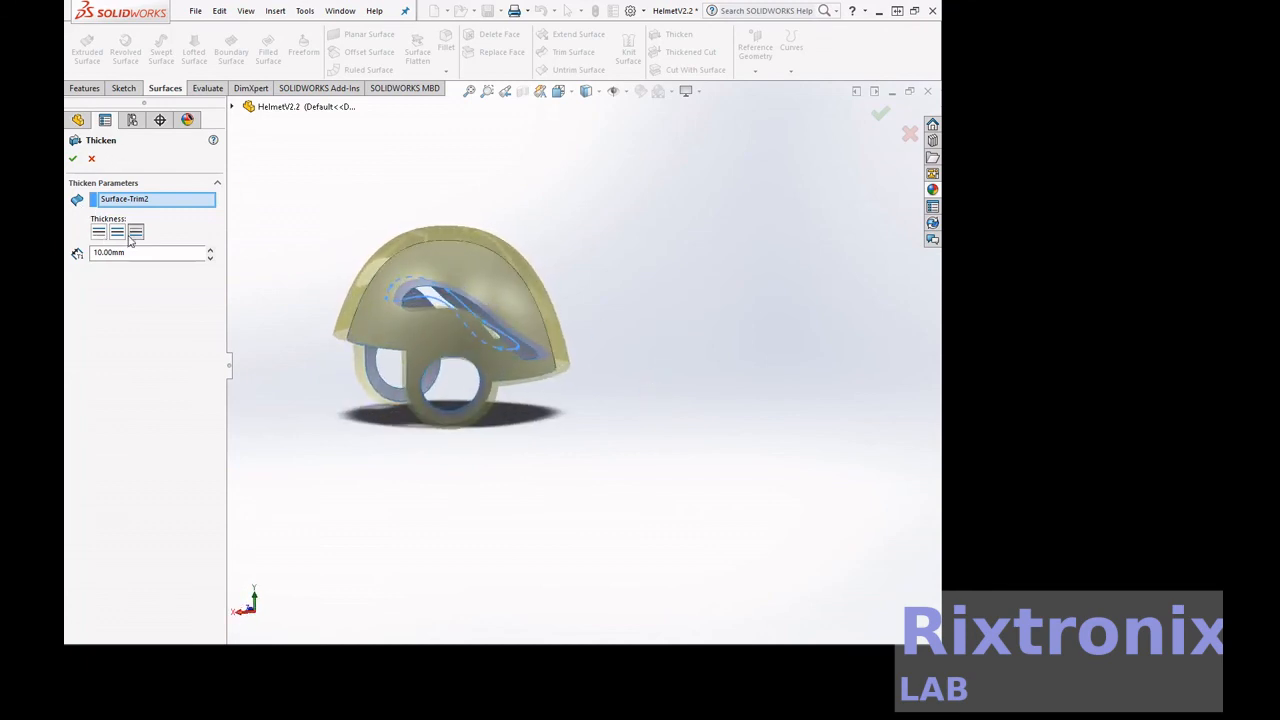
left_click(99, 233)
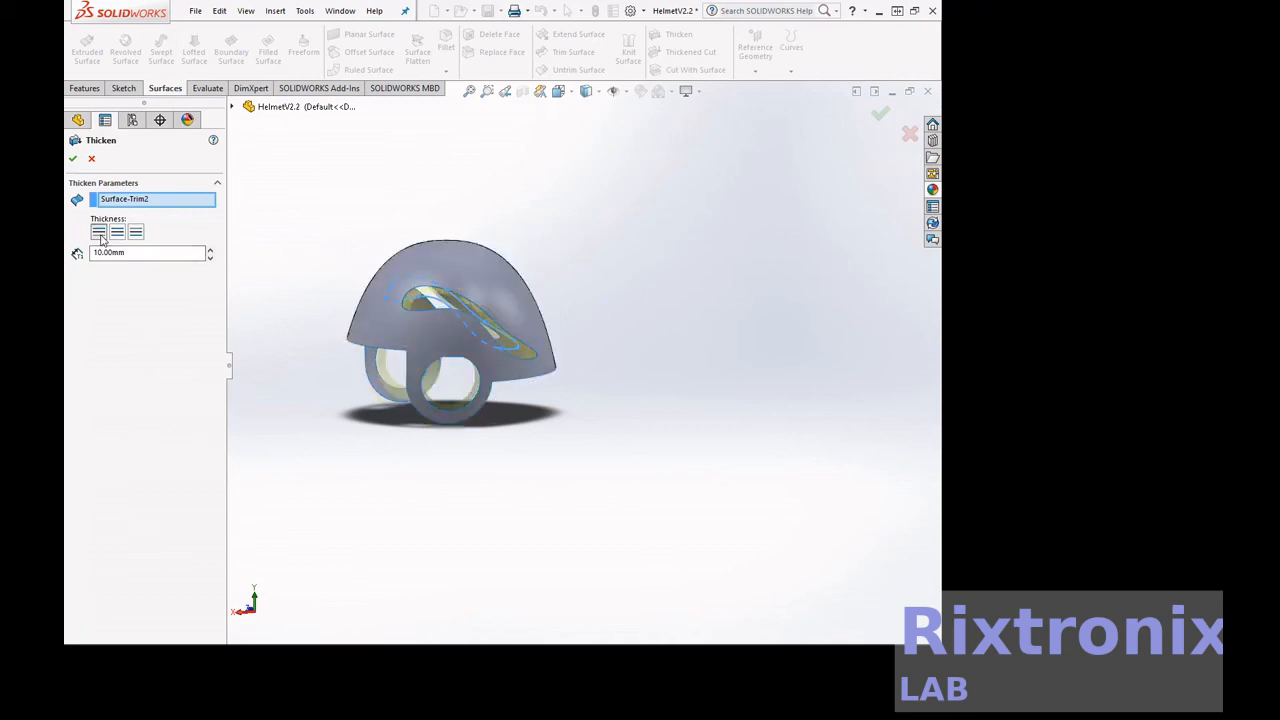
left_click(136, 233)
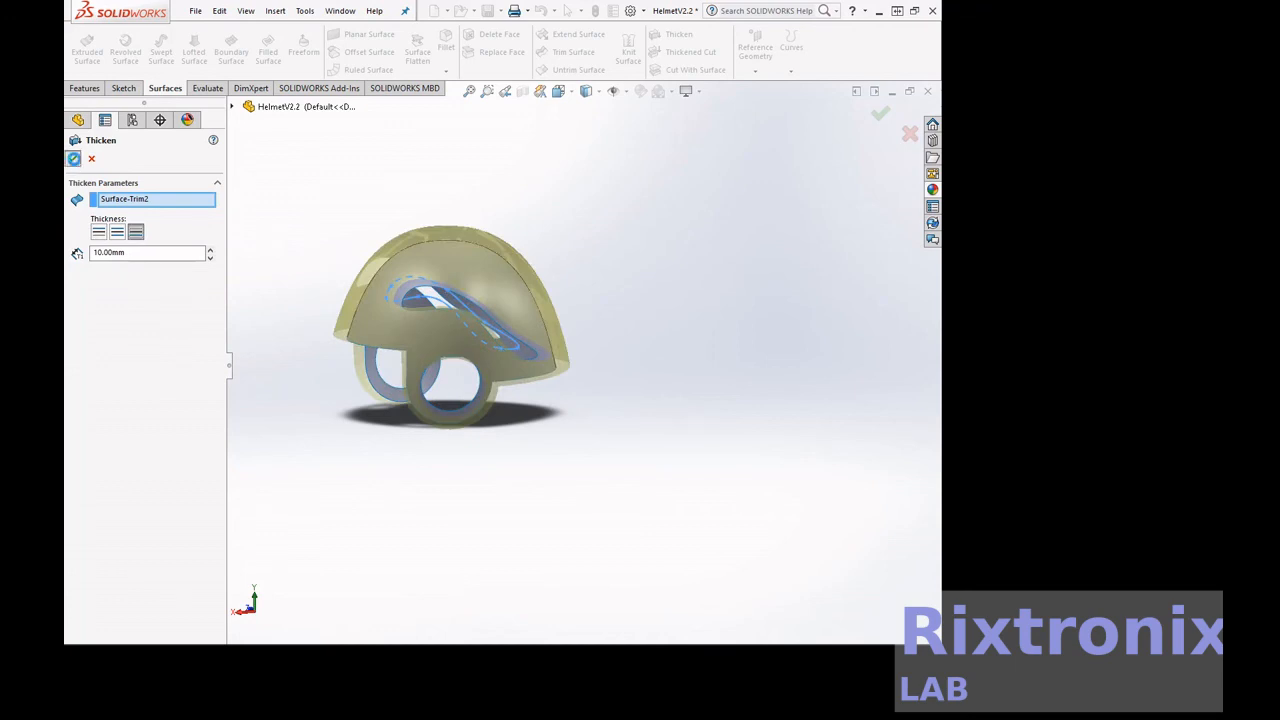
left_click(74, 158)
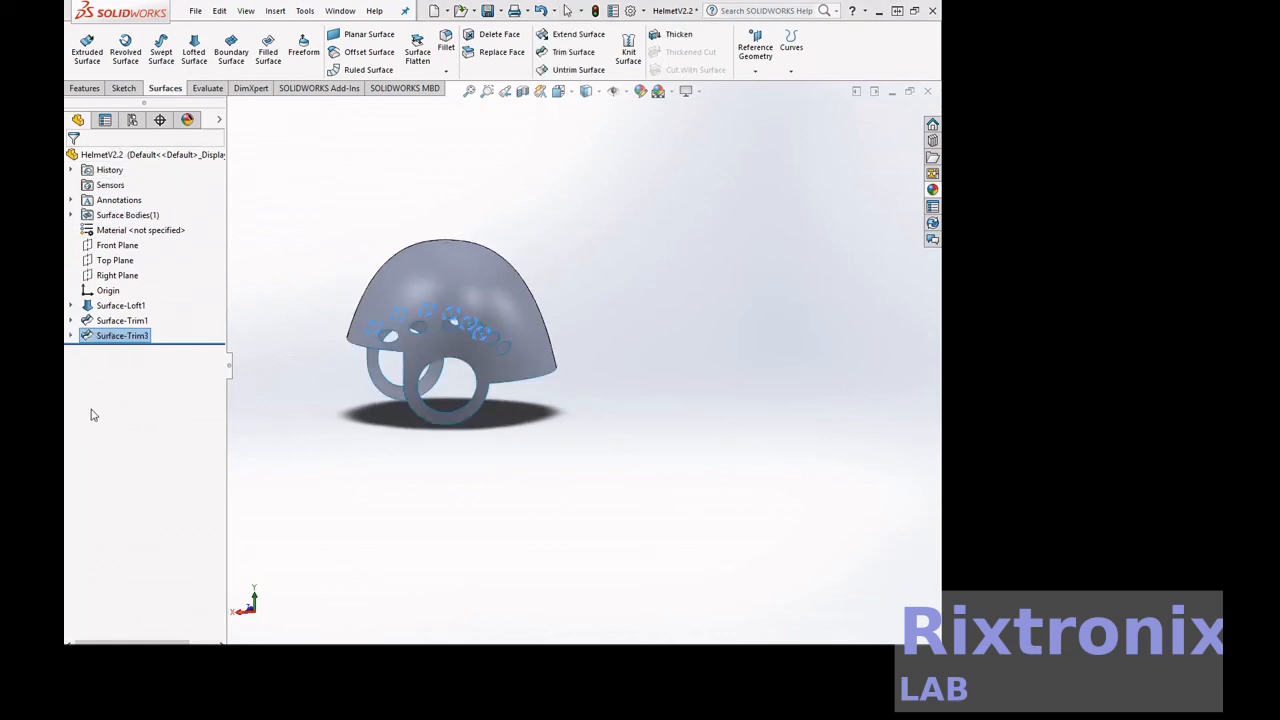
Start a boss Thicken on the helmet surface with the small round vent holes and set its outward thickness to 20 mm
left_click(275, 12)
mouse_move(320, 32)
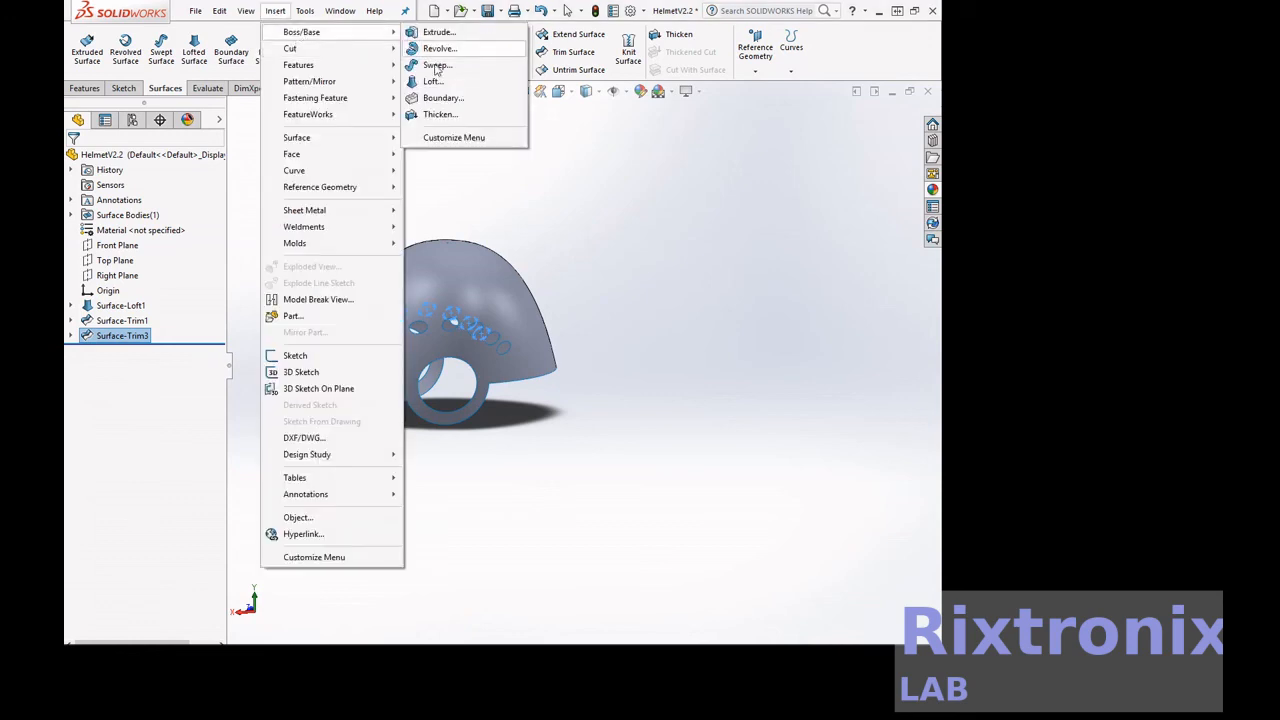
left_click(447, 114)
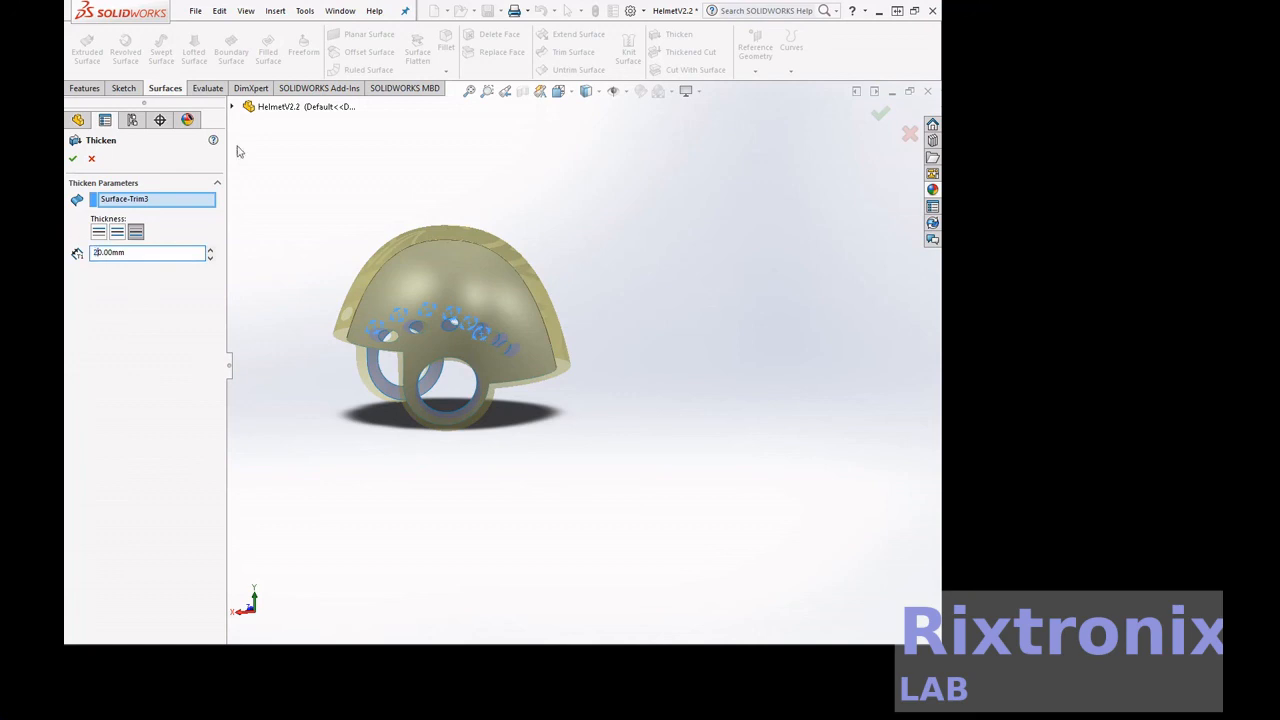
left_click(669, 230)
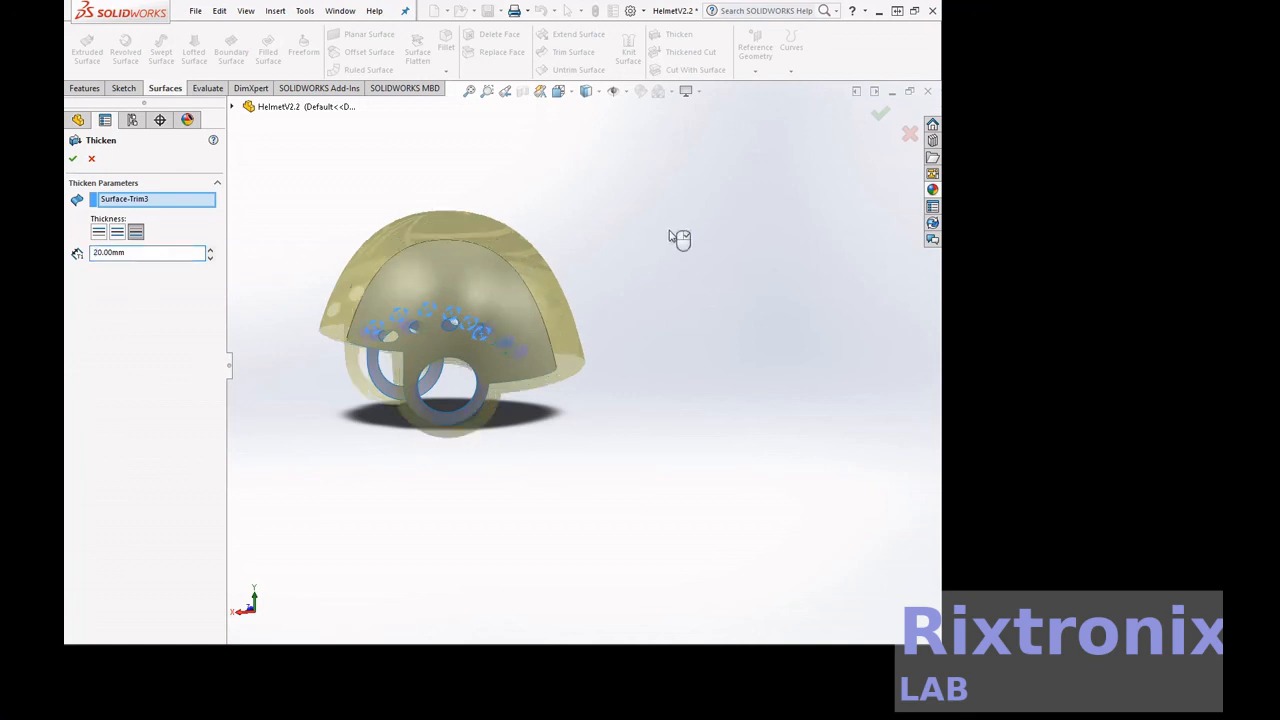
Set the thickness to 25 mm and try to apply the Thicken outward, and with both sides selected
left_click(108, 252)
left_click(133, 232)
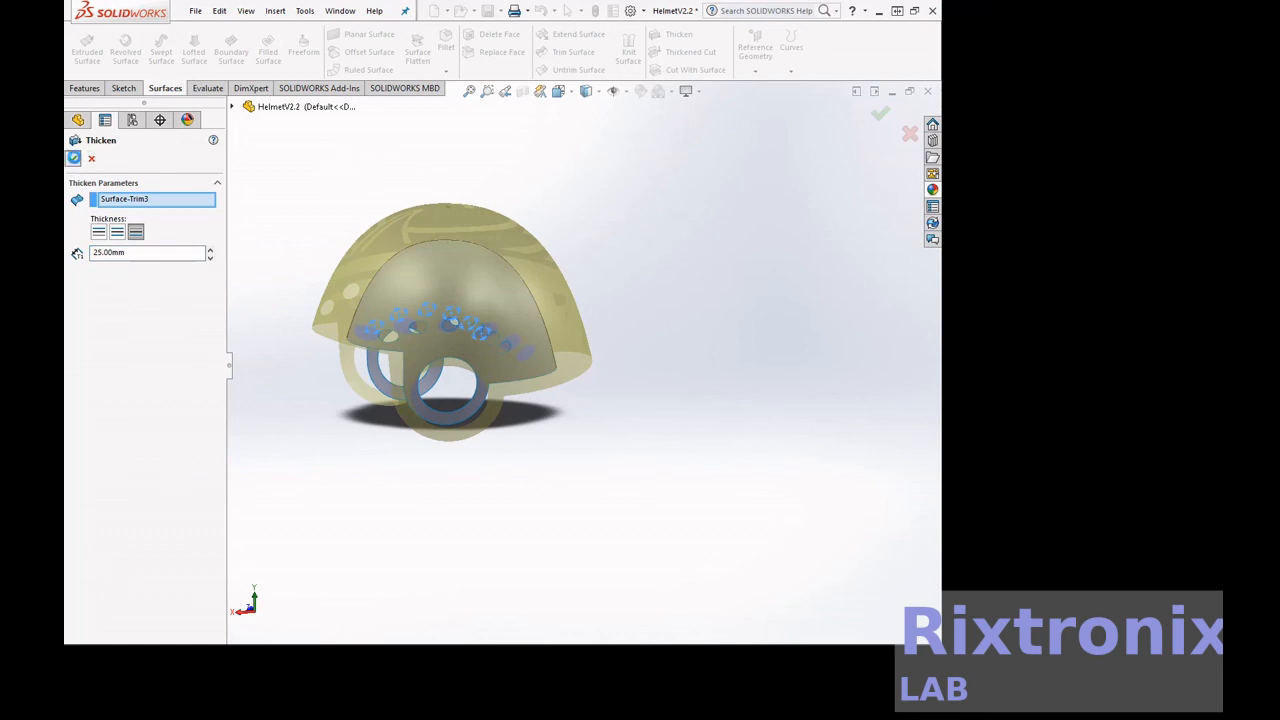
left_click(74, 158)
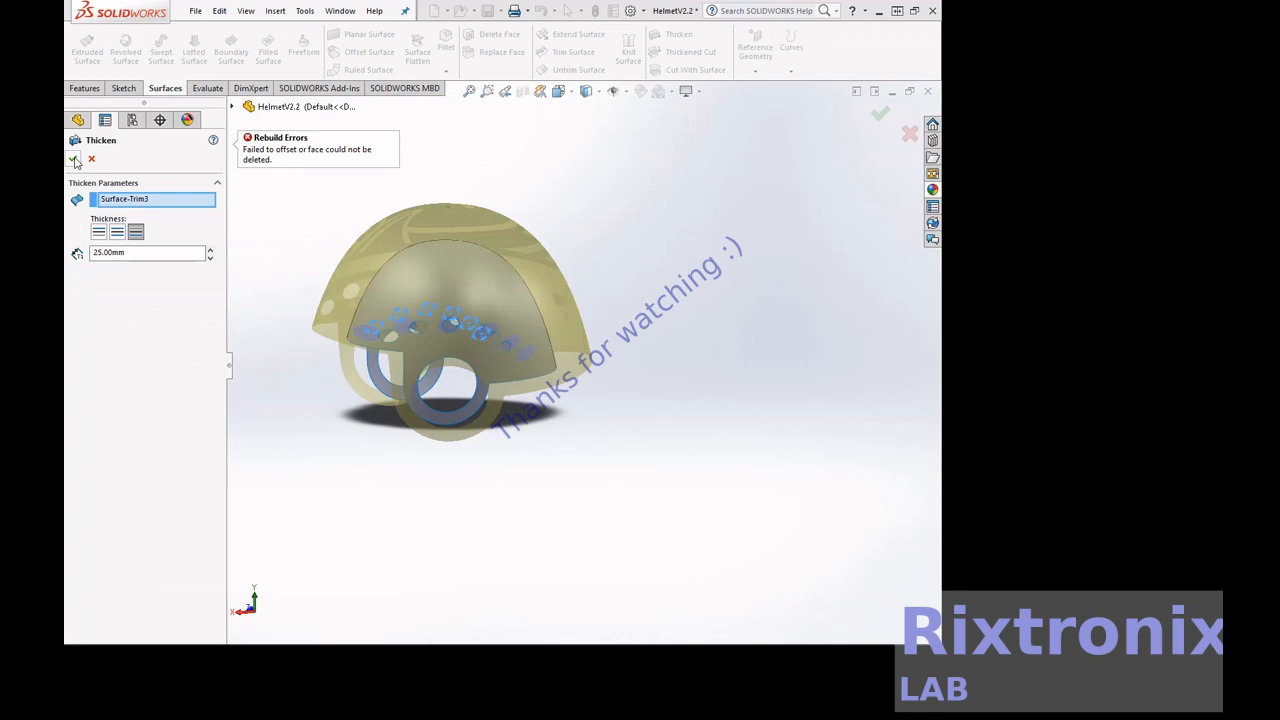
left_click(117, 232)
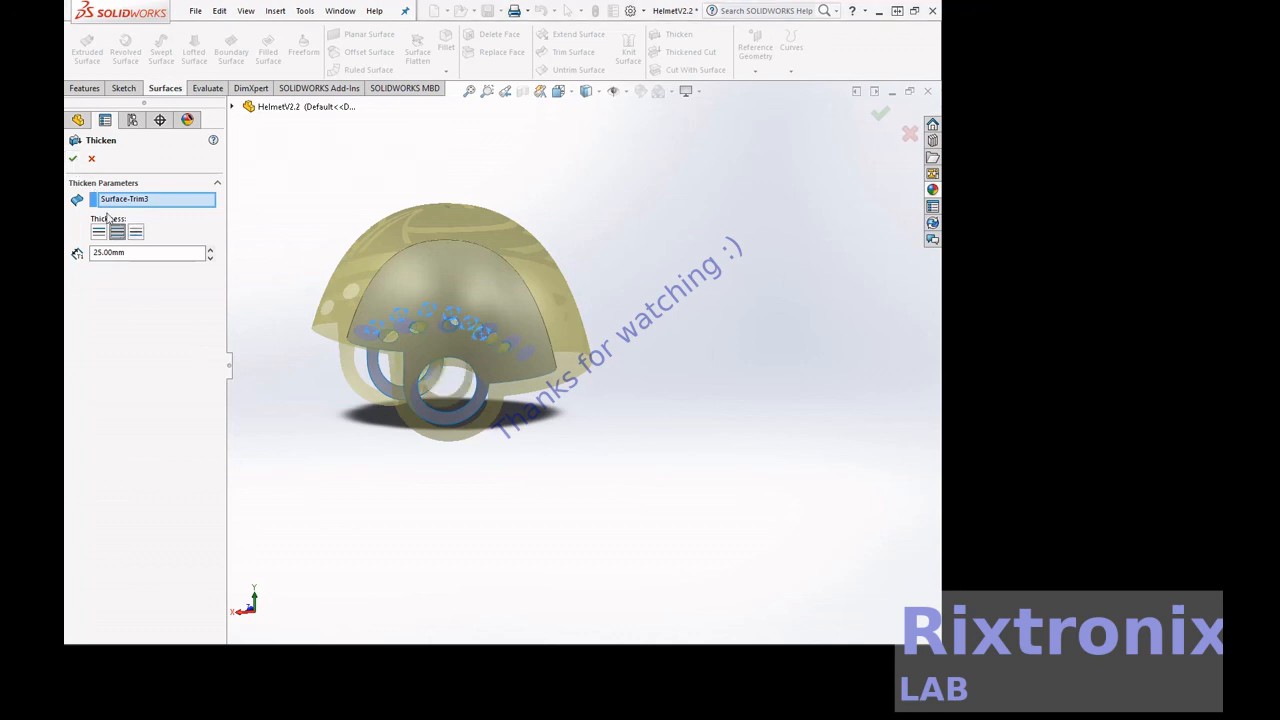
left_click(73, 159)
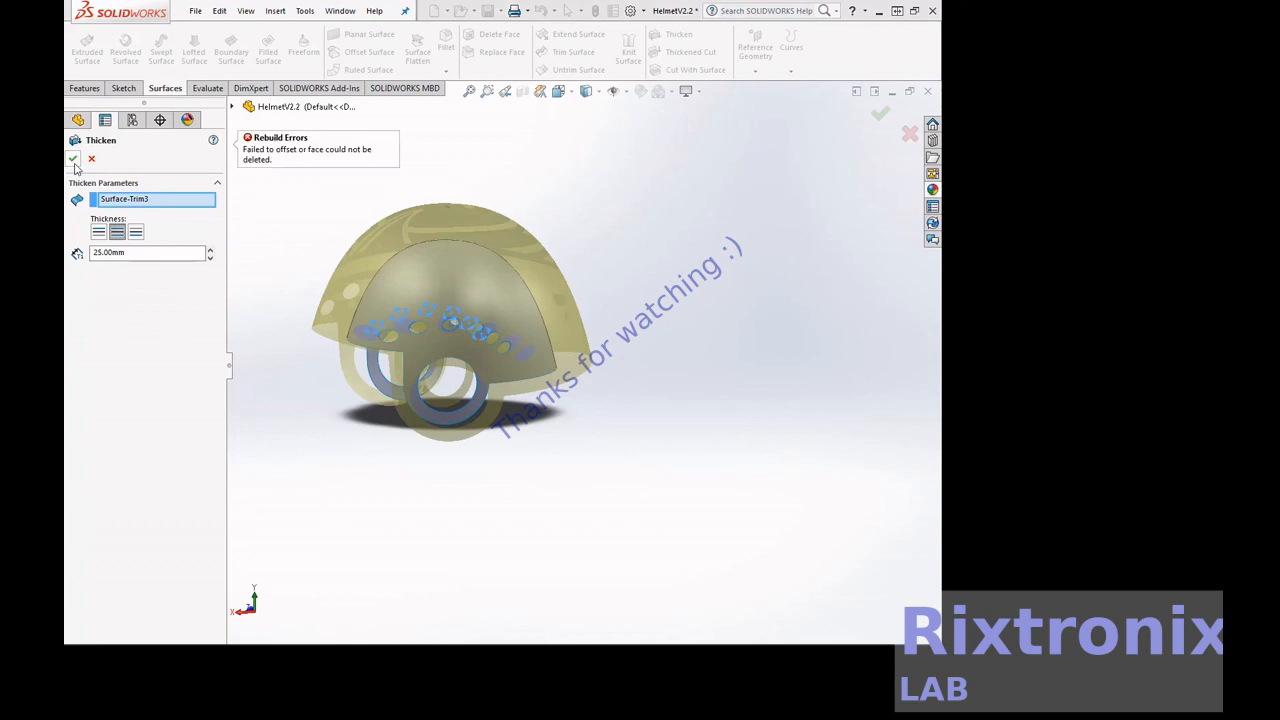